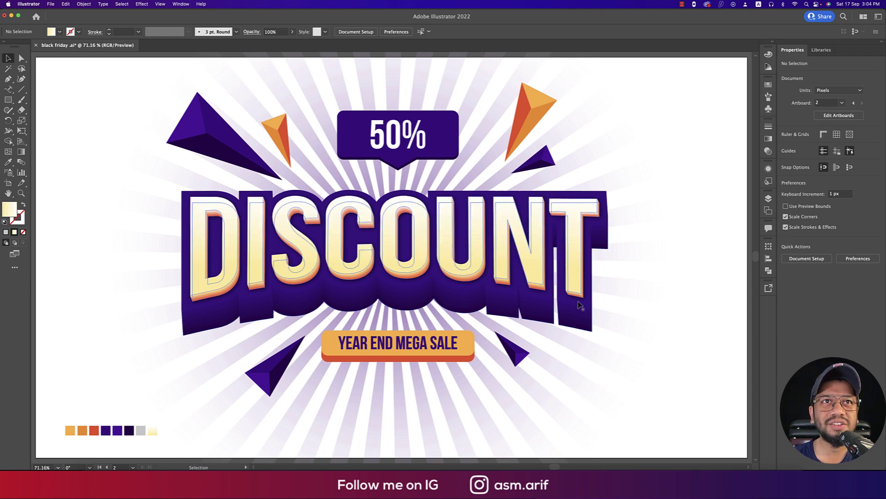
pyautogui.click(554, 235)
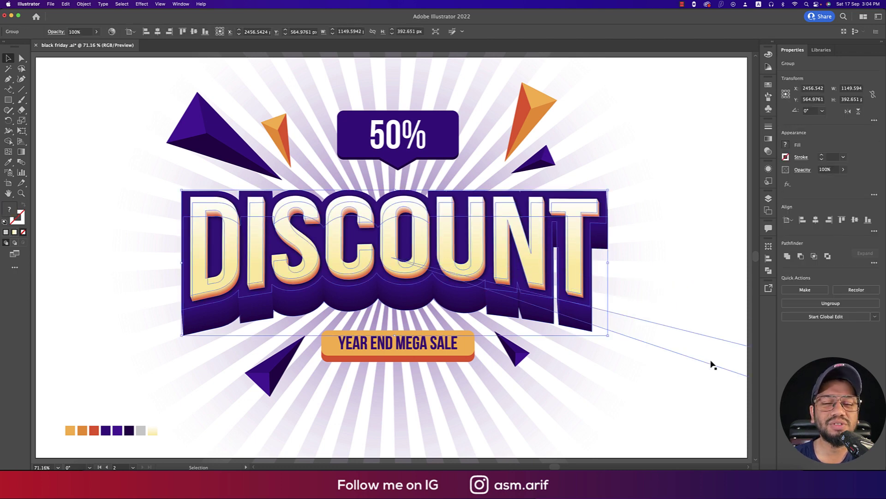
pyautogui.click(748, 274)
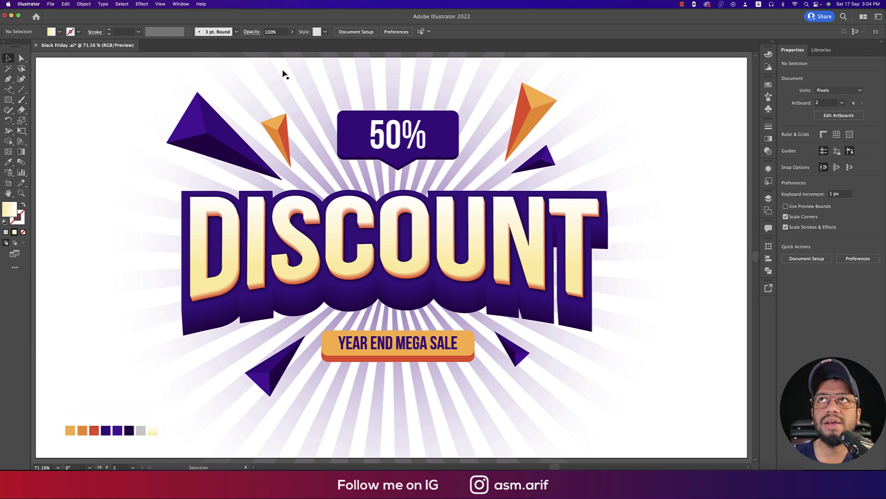
# - Create a new 1200 x 1200 px document named "offer design"
pyautogui.click(52, 4)
pyautogui.click(60, 14)
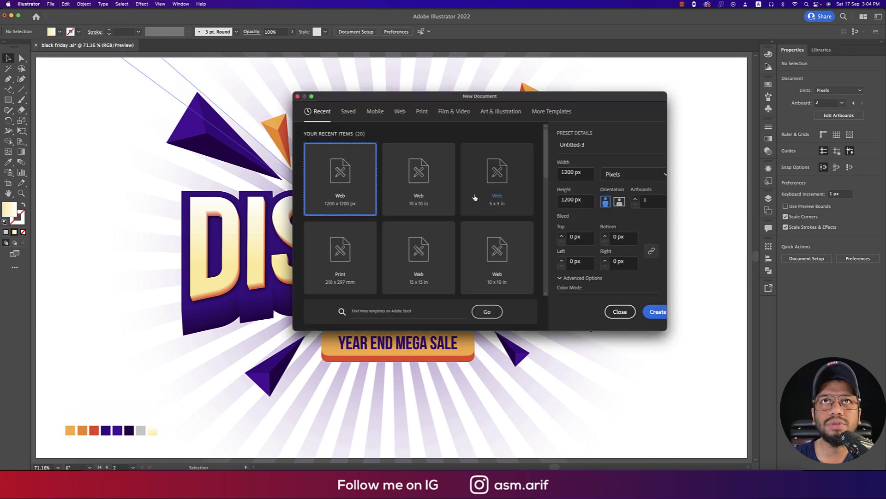
pyautogui.moveTo(580, 205); pyautogui.dragTo(563, 202)
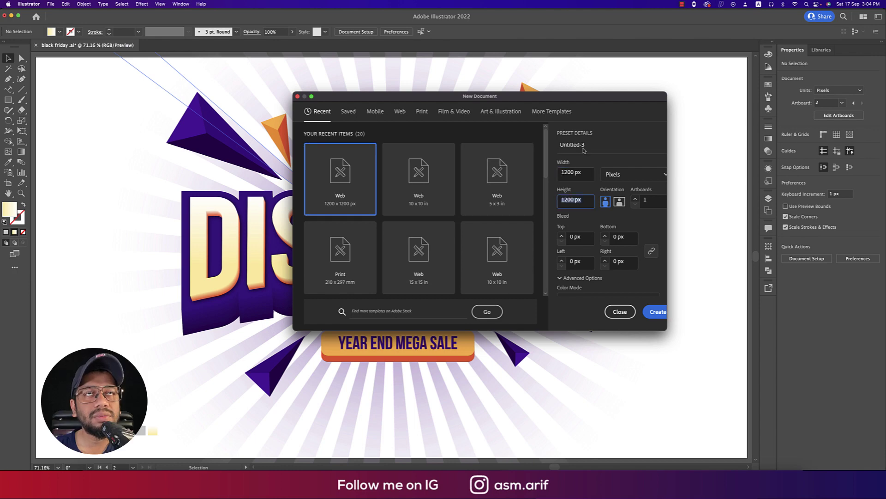
pyautogui.moveTo(588, 147); pyautogui.dragTo(543, 145)
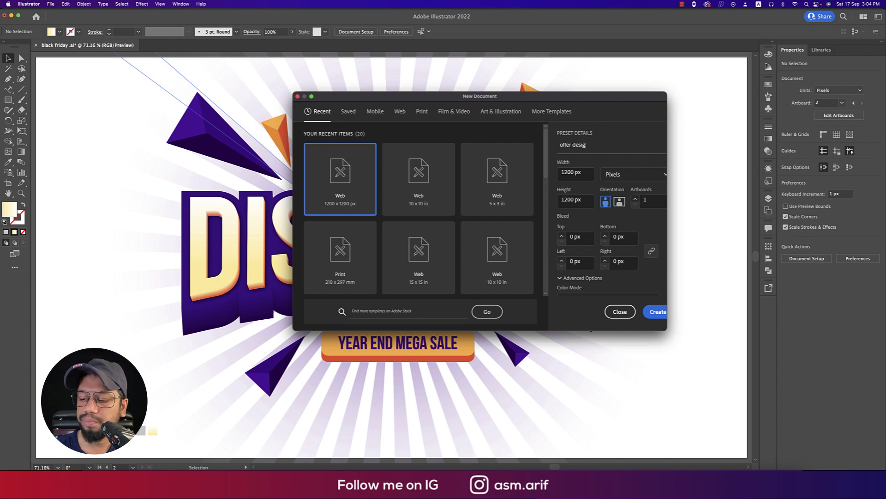
pyautogui.click(657, 311)
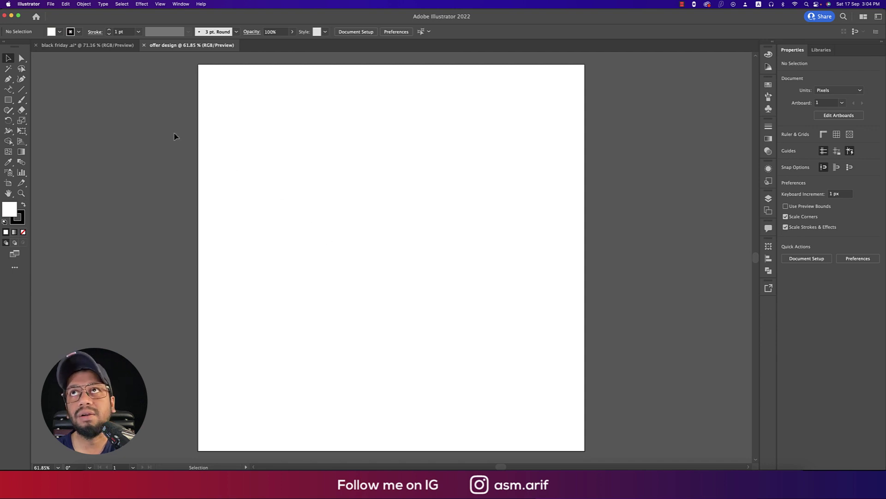
# - Copy the colour swatch row from the black friday document into offer design and place it outside the artboard's left edge
pyautogui.click(88, 45)
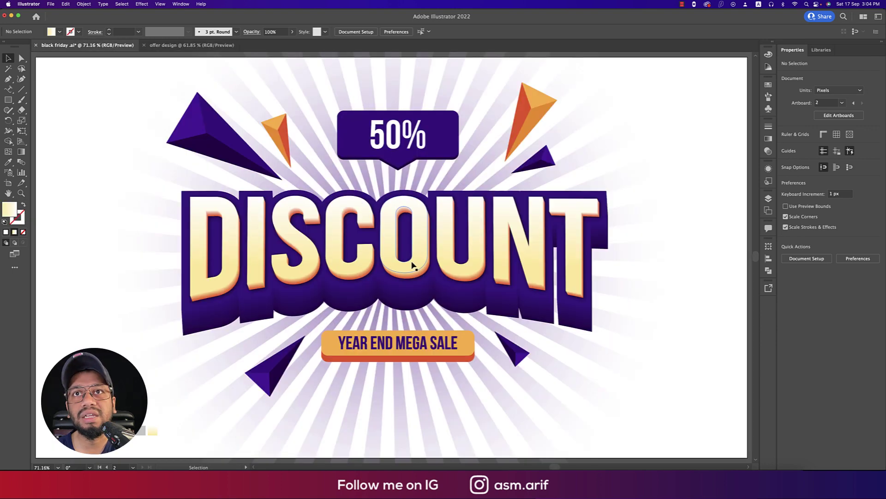
pyautogui.click(148, 430)
pyautogui.press('cmd+c')
pyautogui.click(191, 45)
pyautogui.press('super+v')
pyautogui.moveTo(407, 270); pyautogui.dragTo(139, 225)
pyautogui.click(370, 350)
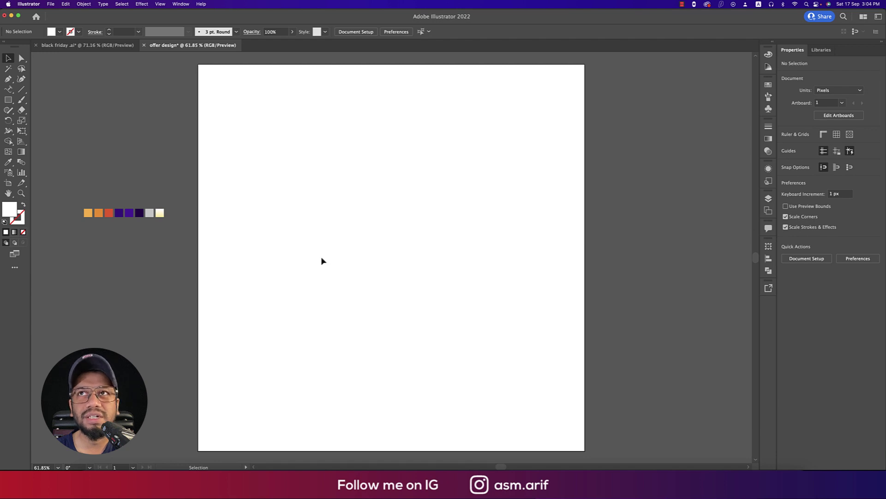
# - Add a placeholder text line near the artboard's centre in Bebas Neue Bold at 72 pt
pyautogui.moveTo(8, 89); pyautogui.dragTo(43, 87)
pyautogui.click(382, 277)
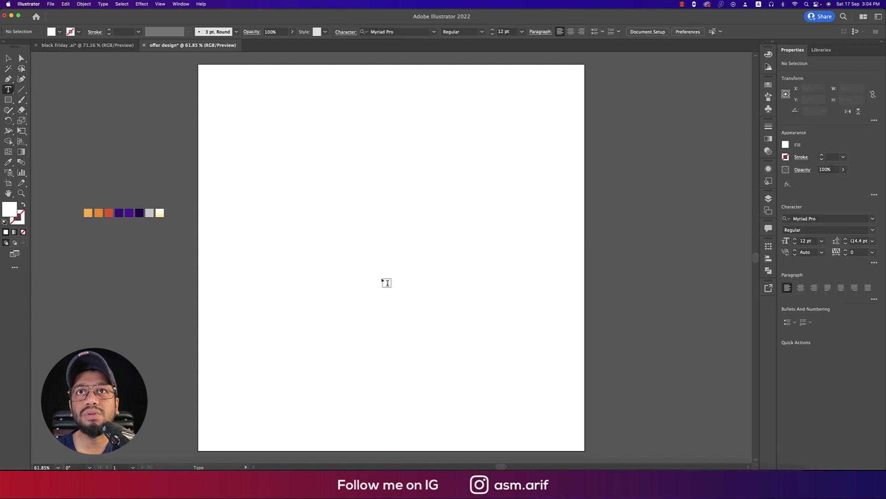
pyautogui.click(369, 31)
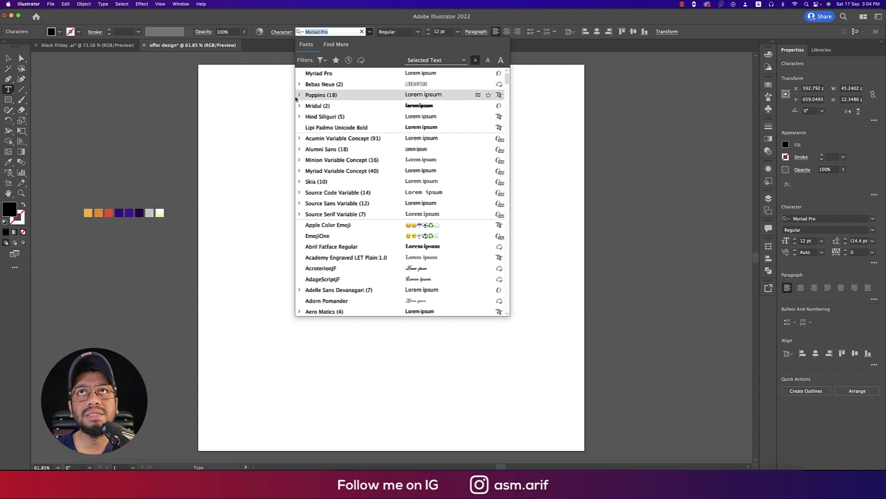
pyautogui.write('beb')
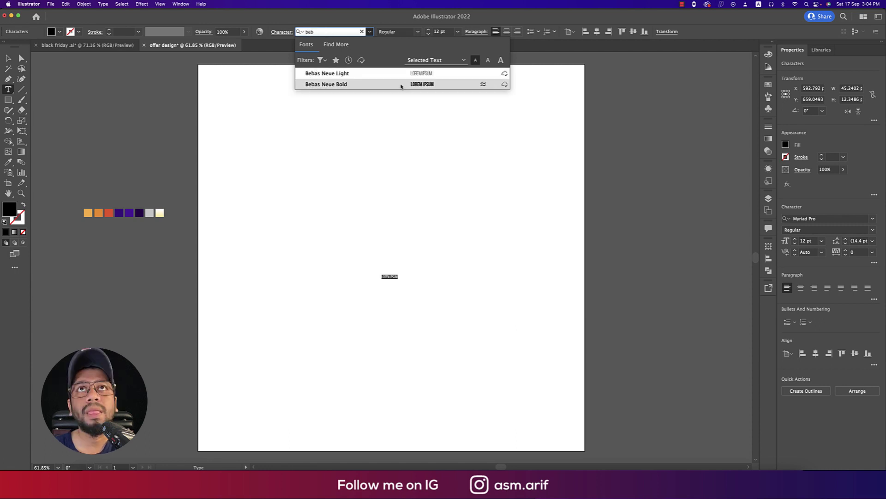
pyautogui.click(401, 84)
pyautogui.click(457, 32)
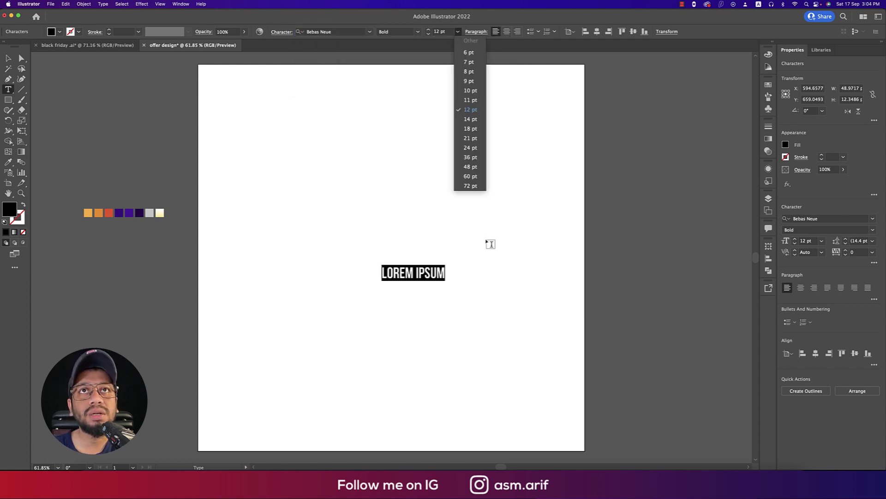
pyautogui.click(469, 188)
pyautogui.click(14, 59)
pyautogui.click(14, 60)
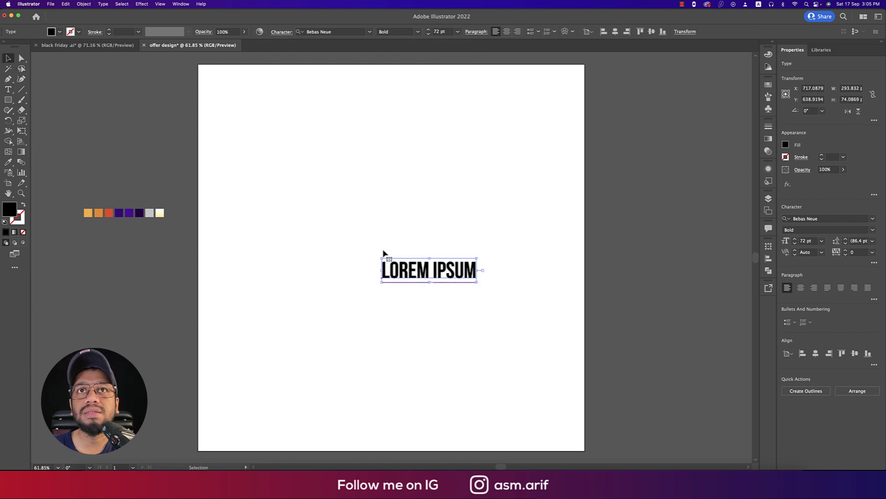
# - Enlarge the placeholder text to about 121 pt and replace its wording with "DESCOUNT"
pyautogui.moveTo(429, 258); pyautogui.dragTo(429, 246)
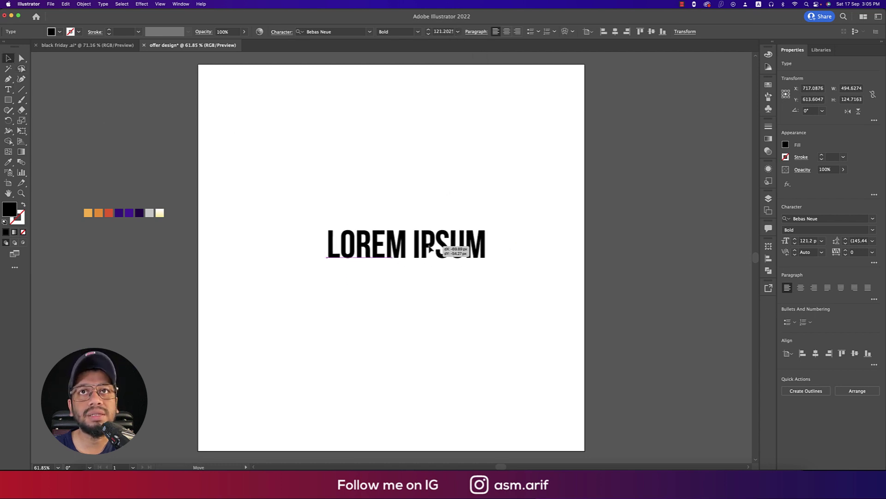
pyautogui.doubleClick(429, 246)
pyautogui.press('super+a')
pyautogui.click(429, 249)
pyautogui.press('super+a')
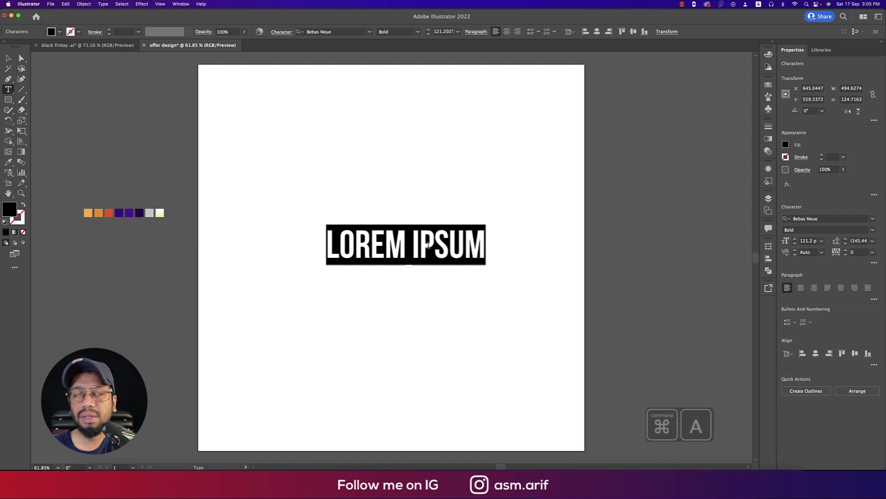
pyautogui.write('D')
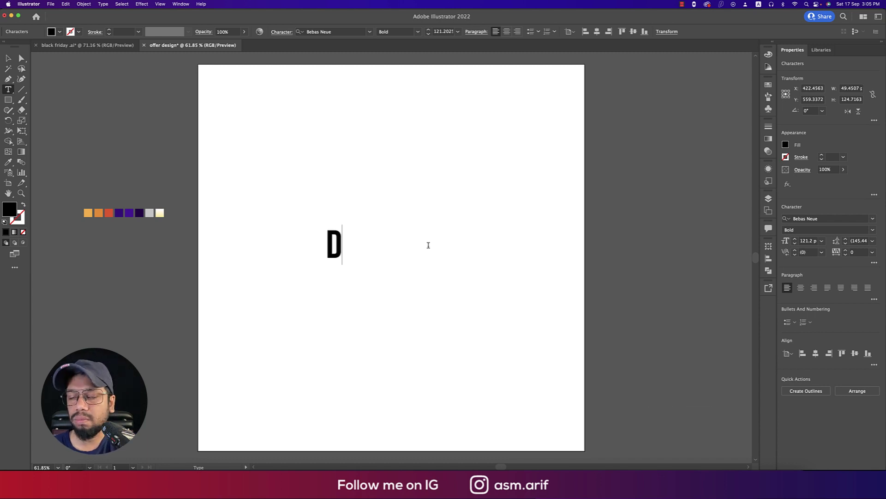
pyautogui.write('ESCO')
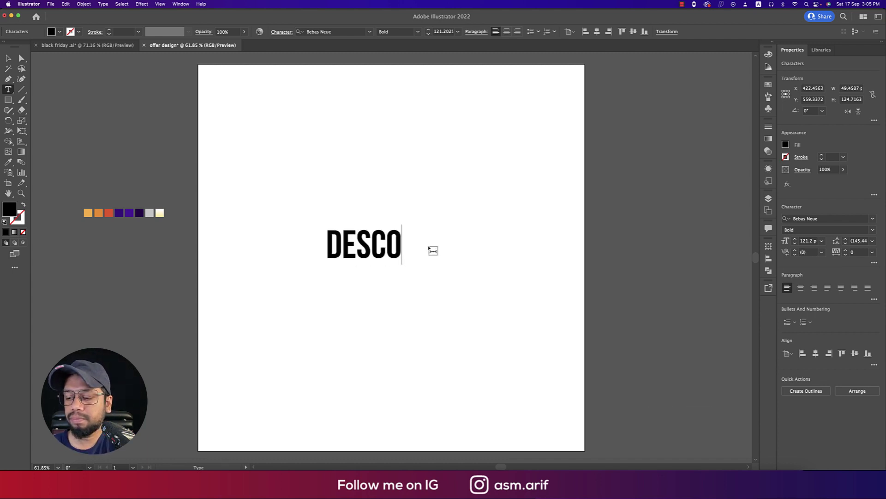
pyautogui.write('UNT')
pyautogui.press('Escape')
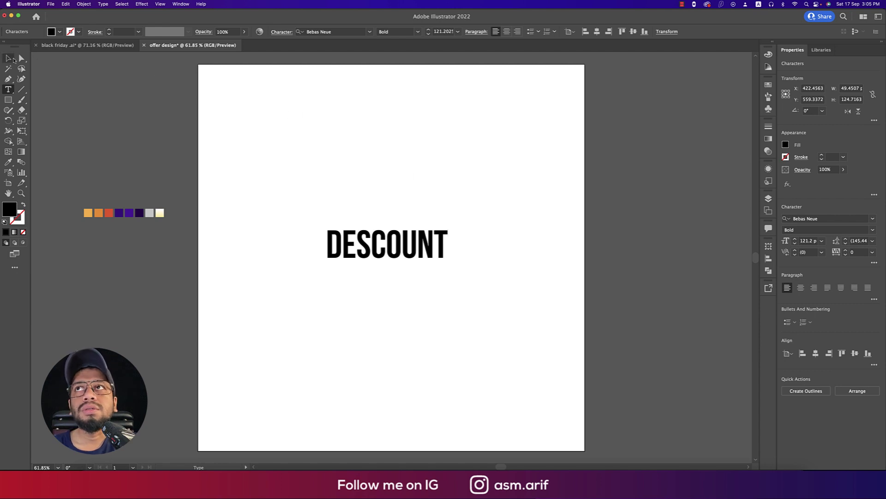
# - Correct the misspelled word to "DISCOUNT" using the spelling suggestions
pyautogui.rightClick(427, 246)
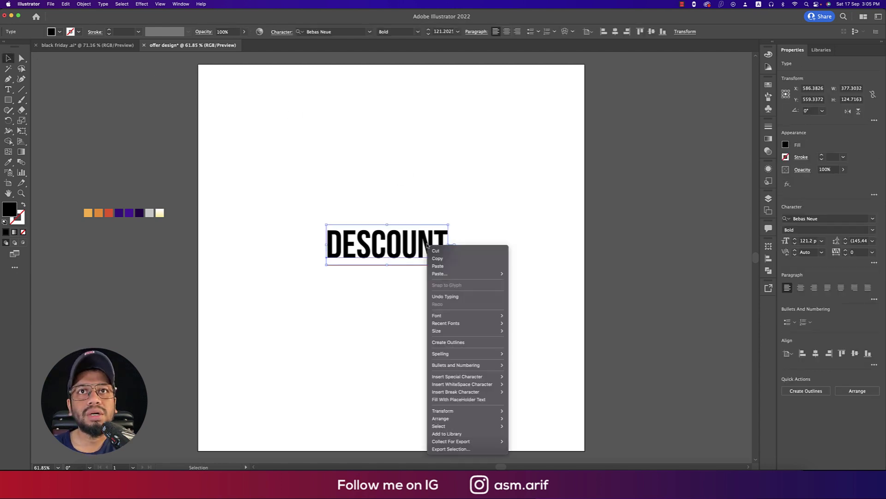
pyautogui.doubleClick(420, 250)
pyautogui.rightClick(424, 249)
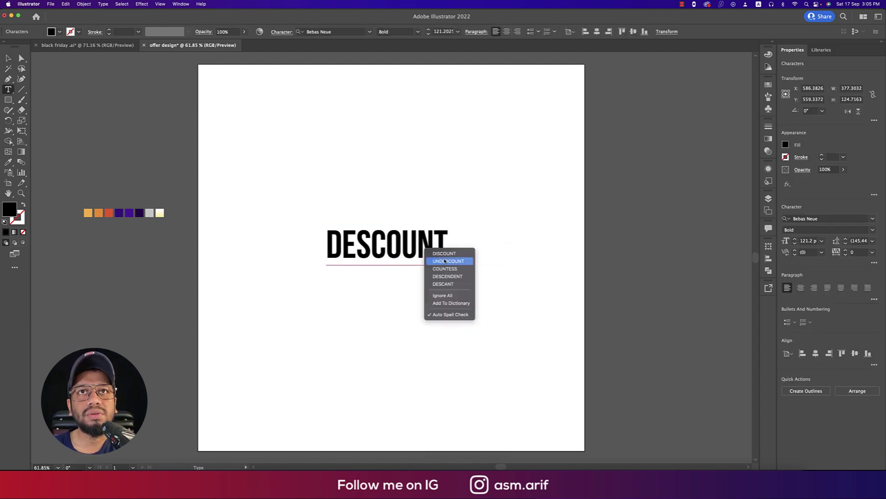
pyautogui.click(452, 254)
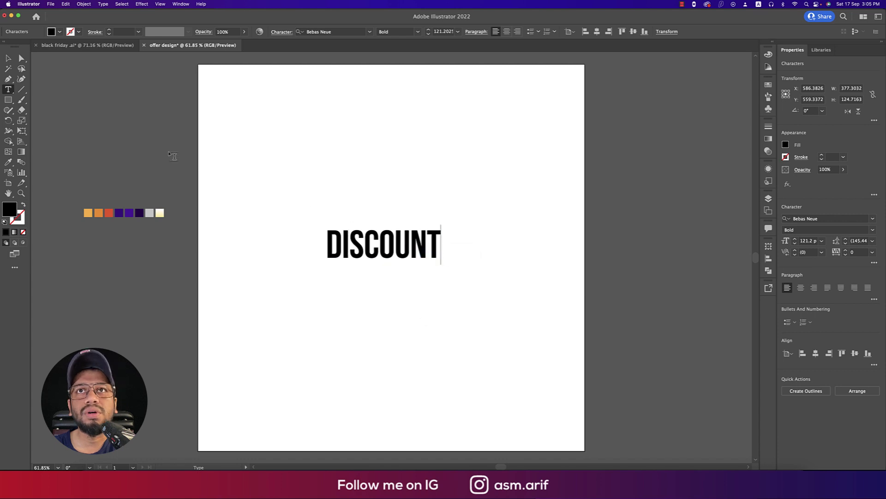
# - Scale the DISCOUNT text up to about 136 pt, roughly 400 px wide
pyautogui.press('Escape')
pyautogui.click(321, 166)
pyautogui.click(438, 245)
pyautogui.moveTo(443, 244); pyautogui.dragTo(466, 250)
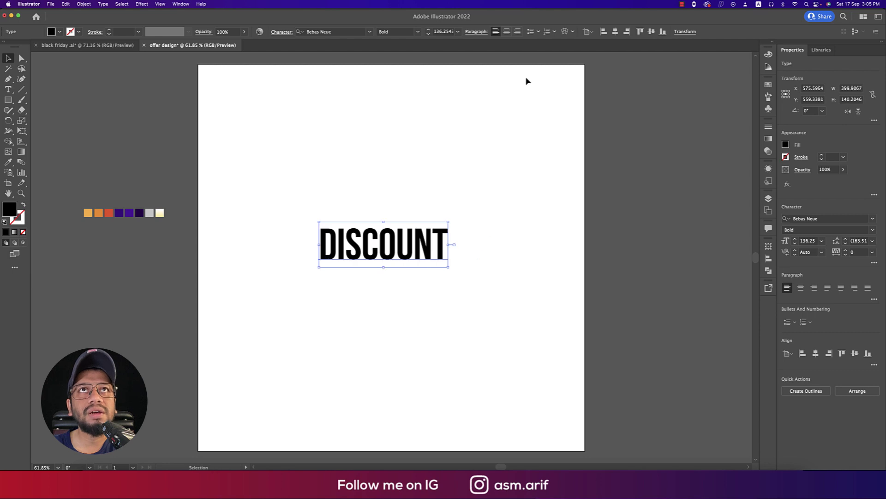
# - Apply a horizontal Arc Upper envelope warp with a -15% bend to the DISCOUNT text, comparing it with Arc Lower
pyautogui.click(566, 33)
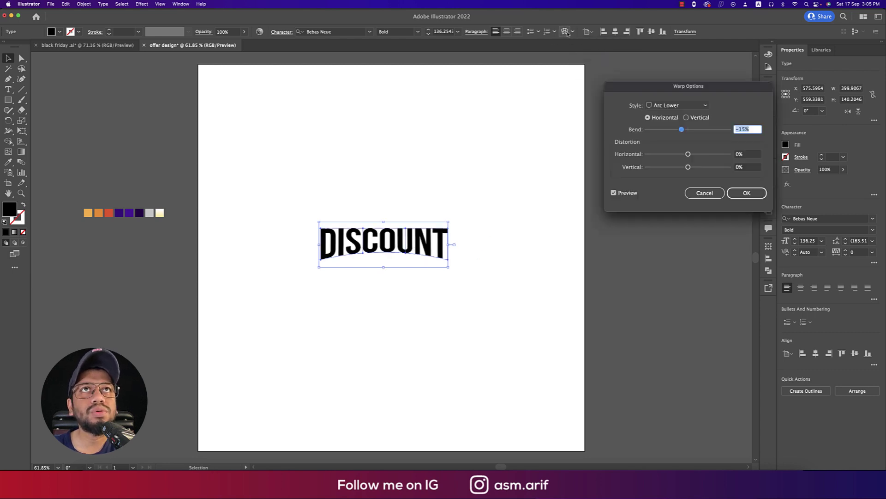
pyautogui.click(674, 105)
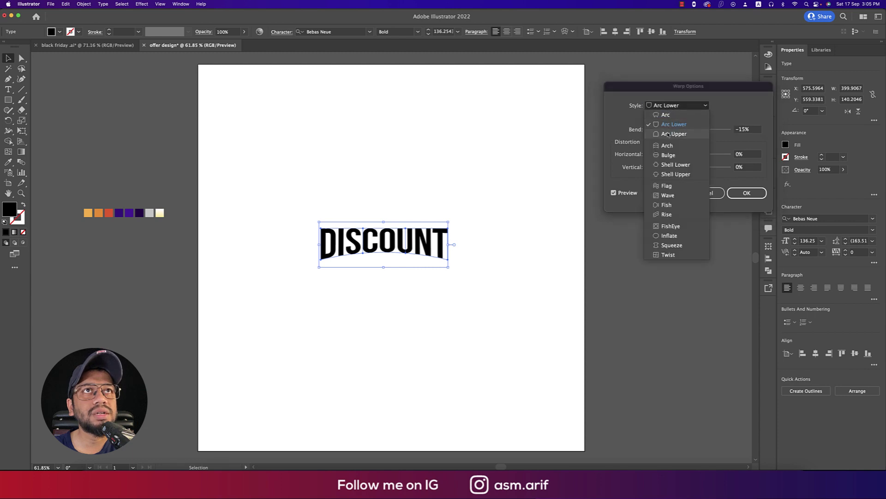
pyautogui.click(668, 121)
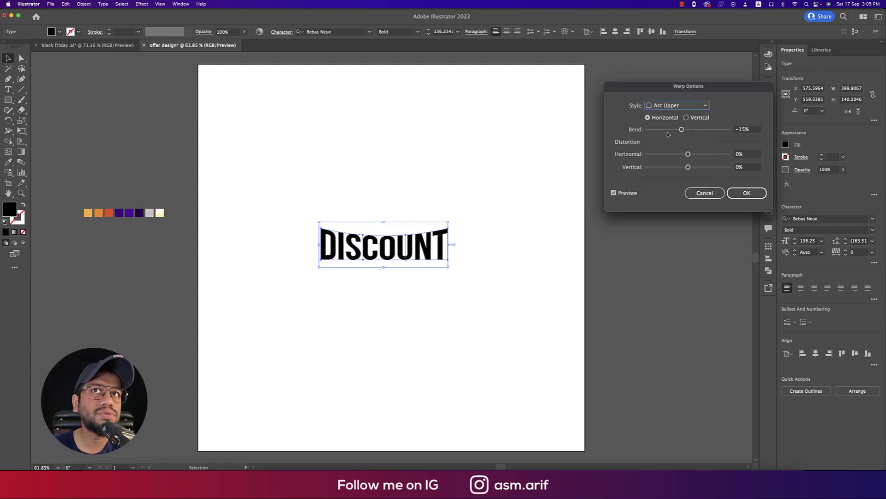
pyautogui.click(675, 106)
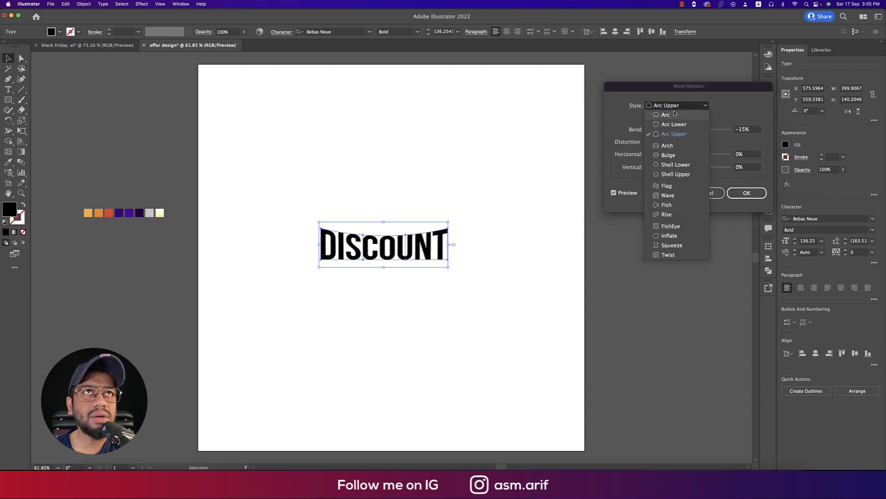
pyautogui.click(673, 125)
pyautogui.click(676, 105)
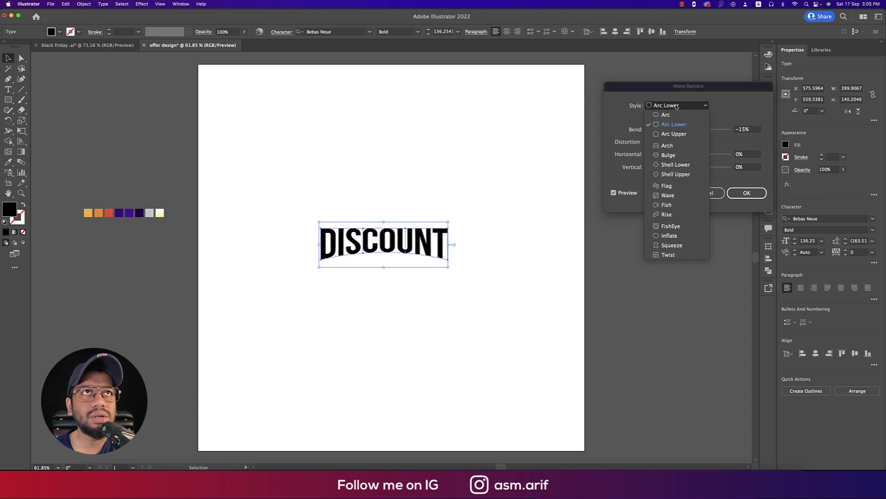
pyautogui.click(672, 134)
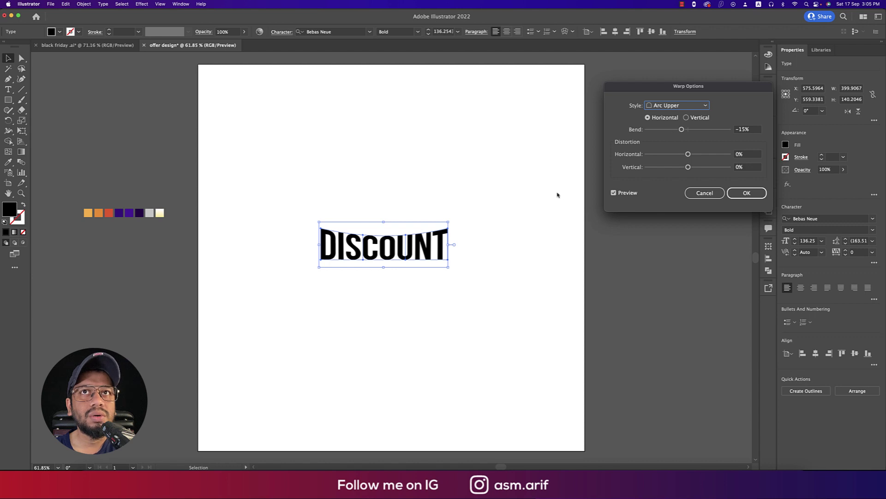
pyautogui.click(743, 193)
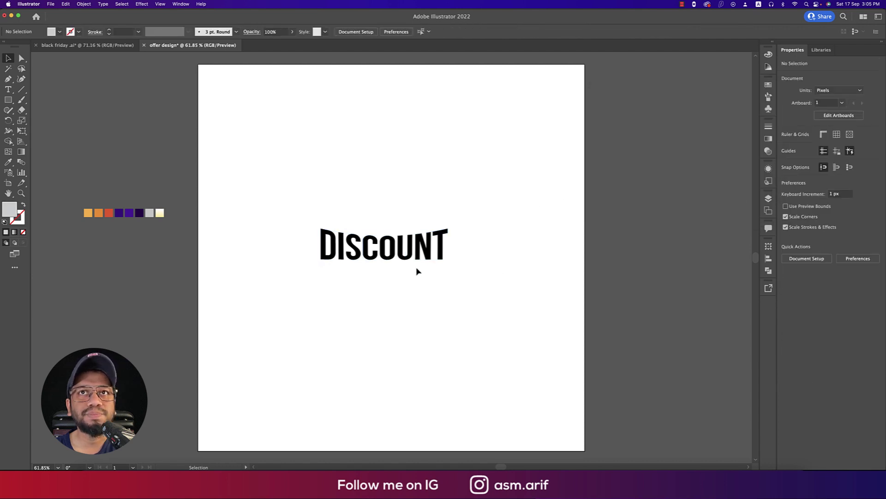
# - Expand the warped DISCOUNT envelope's object and fill into plain shapes, and select the resulting lettering group
pyautogui.rightClick(424, 249)
pyautogui.click(556, 247)
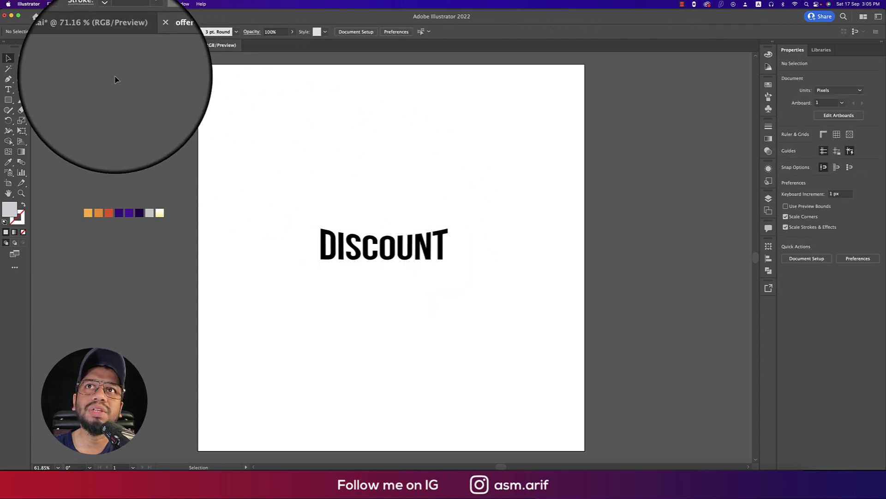
pyautogui.click(84, 4)
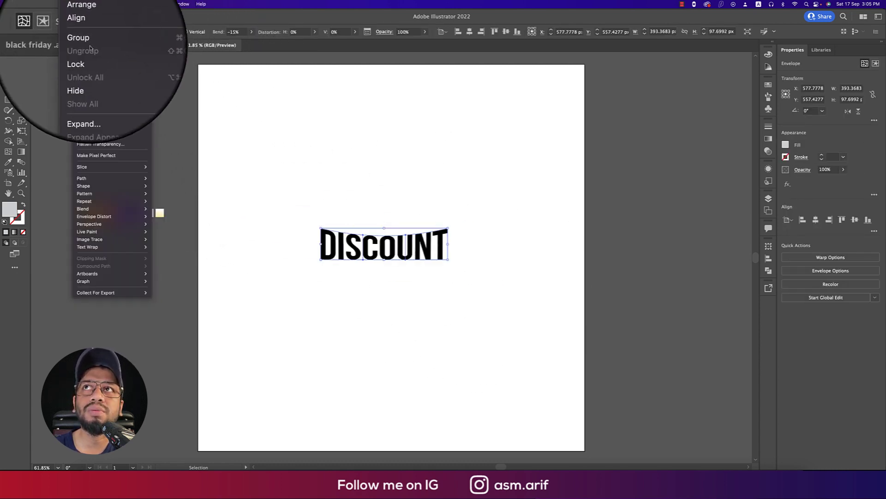
pyautogui.click(111, 89)
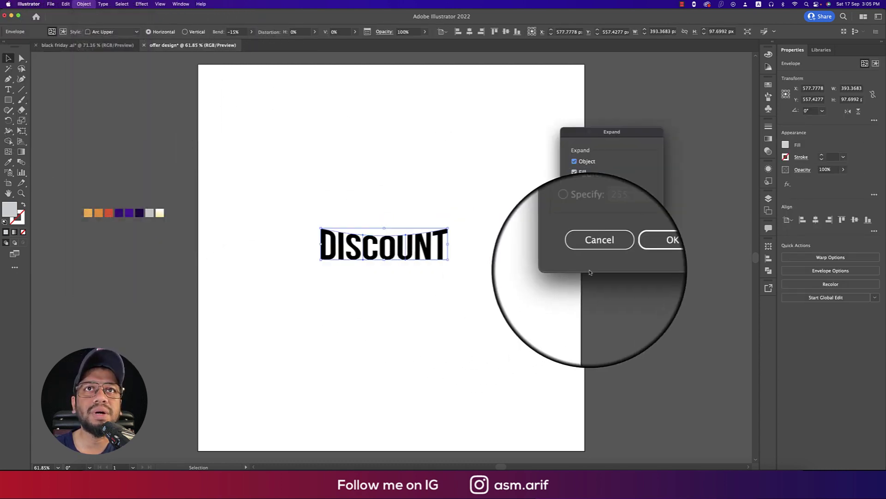
pyautogui.click(638, 253)
pyautogui.click(529, 266)
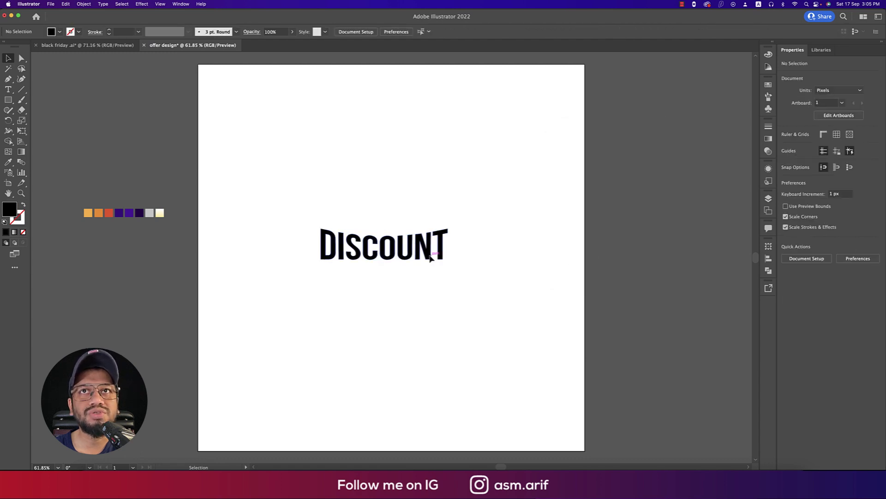
pyautogui.moveTo(496, 268); pyautogui.dragTo(501, 272)
pyautogui.scroll(1, 376, 277)
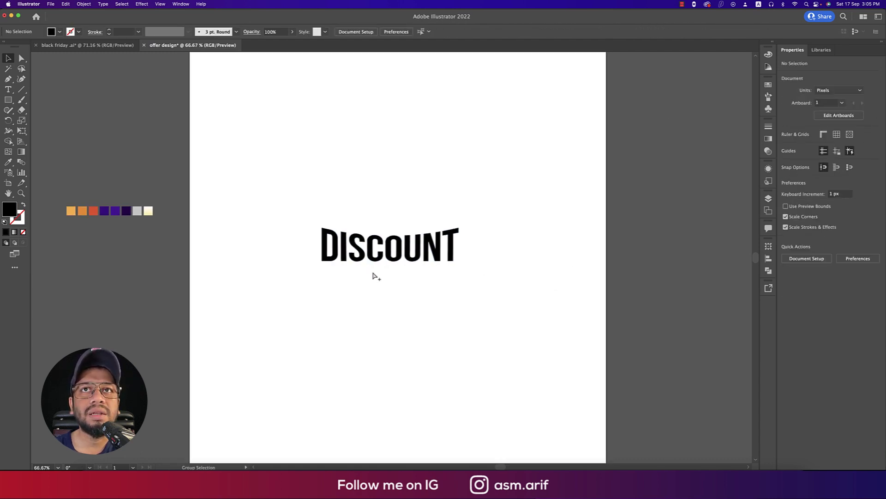
pyautogui.click(400, 257)
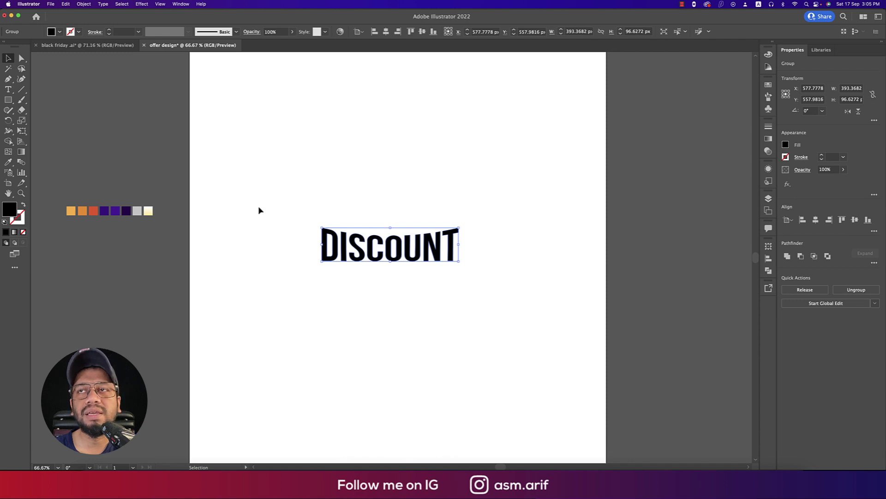
# - Fill the DISCOUNT lettering with the cream-to-white gradient sampled from the palette swatch and set the gradient angle to 90°
pyautogui.press('i')
pyautogui.click(148, 210)
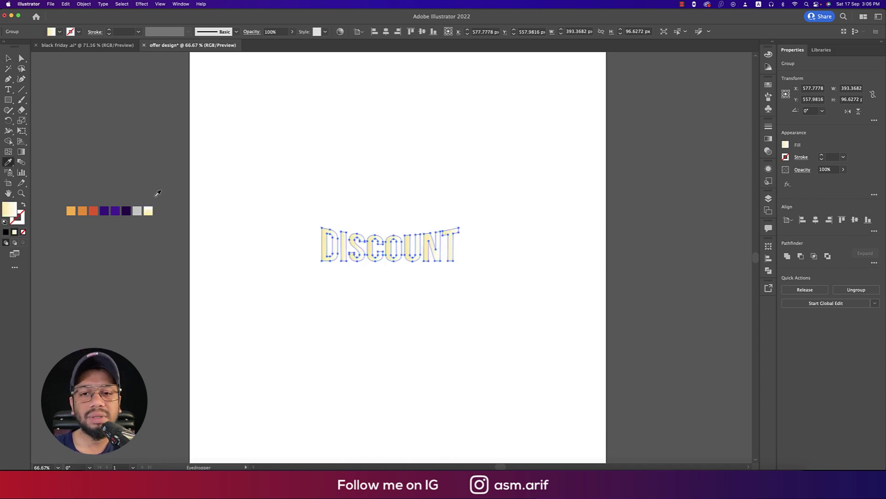
pyautogui.click(769, 138)
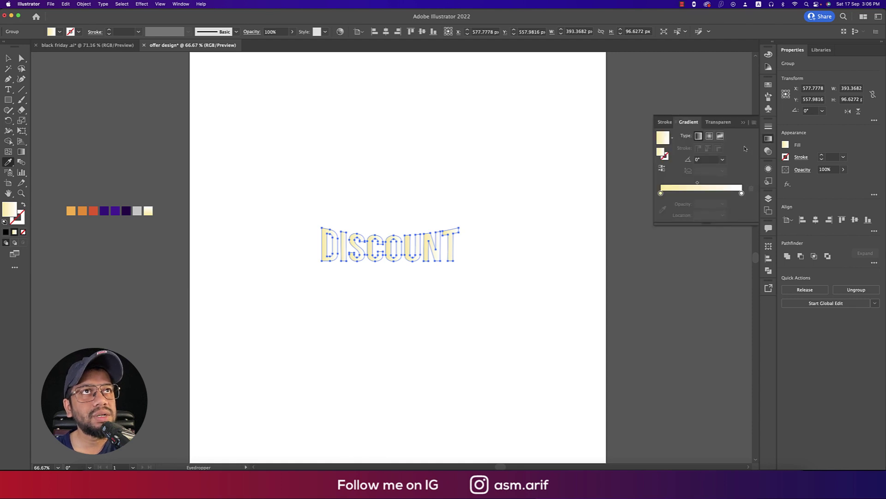
pyautogui.click(722, 159)
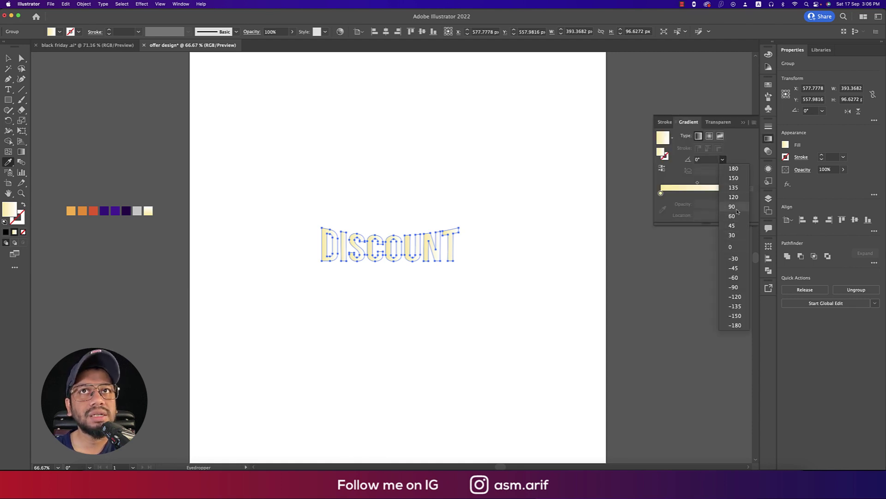
pyautogui.click(736, 207)
pyautogui.press('v')
pyautogui.click(418, 192)
# - Duplicate the DISCOUNT lettering in place, fill the duplicate with the red-orange palette swatch, and send it behind the cream lettering
pyautogui.click(438, 258)
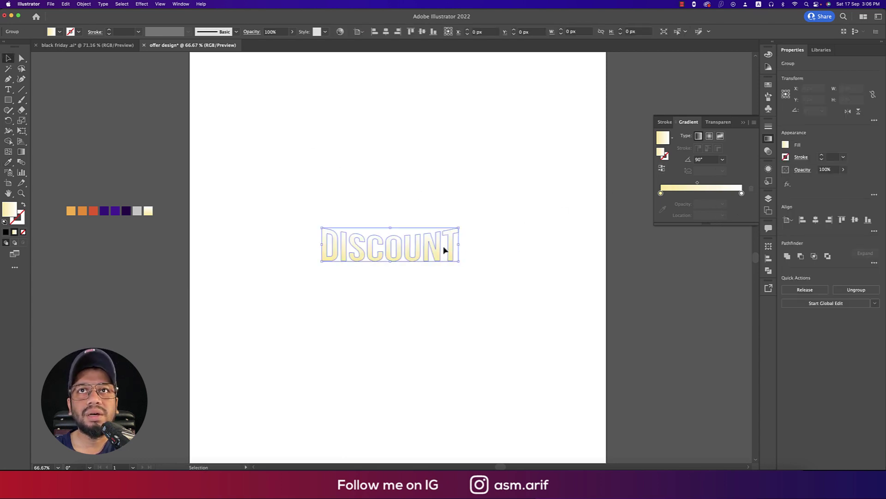
pyautogui.press('super+c')
pyautogui.press('super+f')
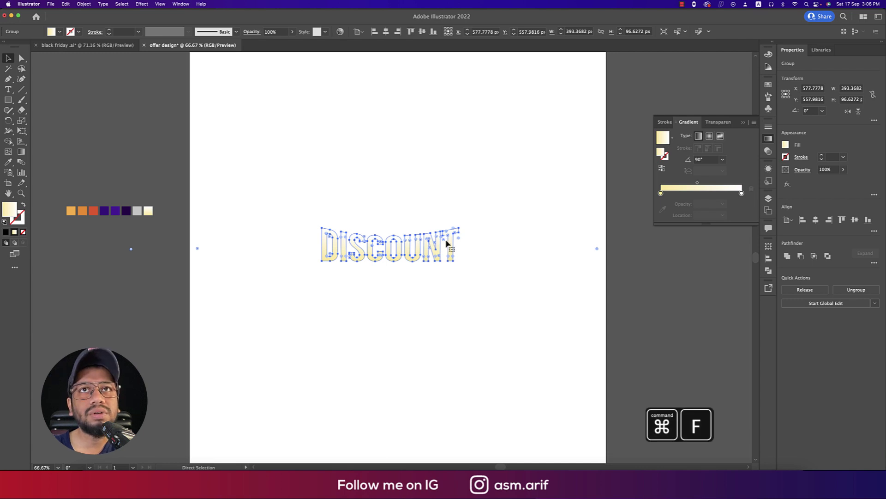
pyautogui.scroll(1, 447, 254)
pyautogui.scroll(-1, 450, 253)
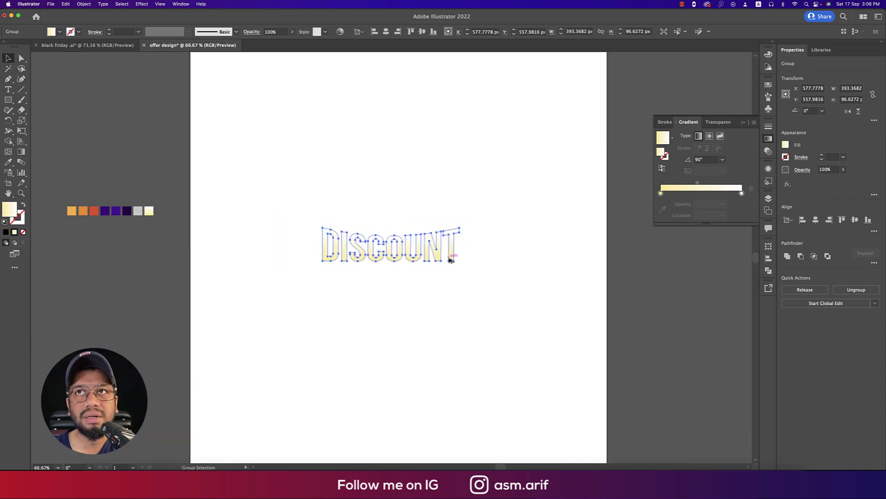
pyautogui.hscroll(-3, 406, 277)
pyautogui.press('i')
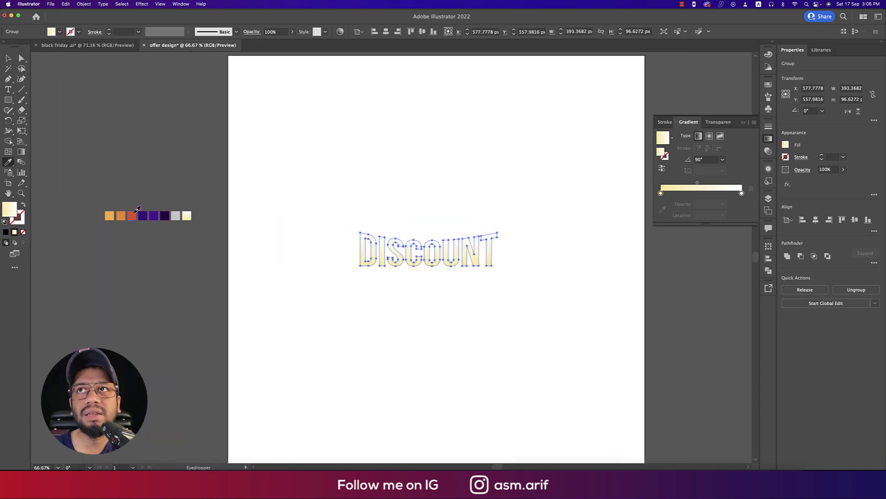
pyautogui.click(133, 215)
pyautogui.press('super+bracketleft')
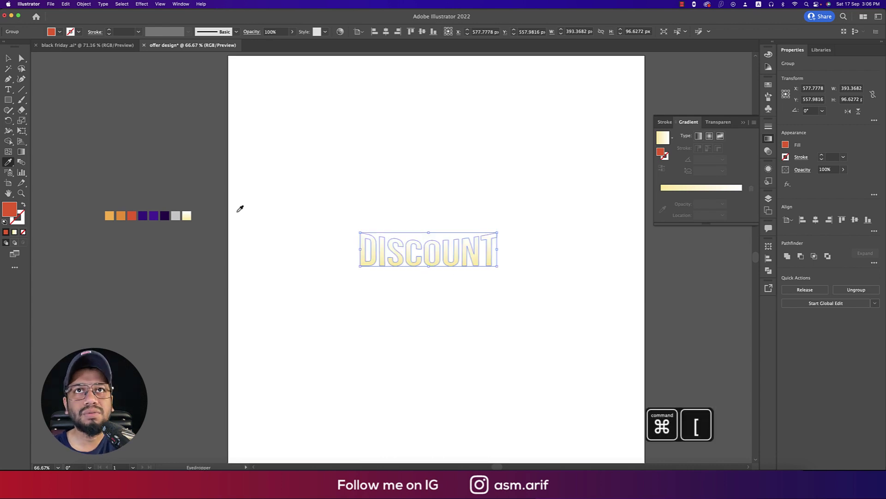
# - Nudge the red-orange copy slightly down and to the right so it forms a thin shadow edge under the cream lettering
pyautogui.hotkey('shift', 'Down')
pyautogui.press('Up')
pyautogui.press('Up')
pyautogui.press('Up')
pyautogui.press('Up')
pyautogui.press('Left')
pyautogui.press('Right')
pyautogui.press('Right')
pyautogui.press('v')
pyautogui.click(329, 296)
pyautogui.moveTo(369, 232); pyautogui.dragTo(387, 245)
pyautogui.moveTo(555, 299); pyautogui.dragTo(533, 298)
pyautogui.hscroll(3, 533, 297)
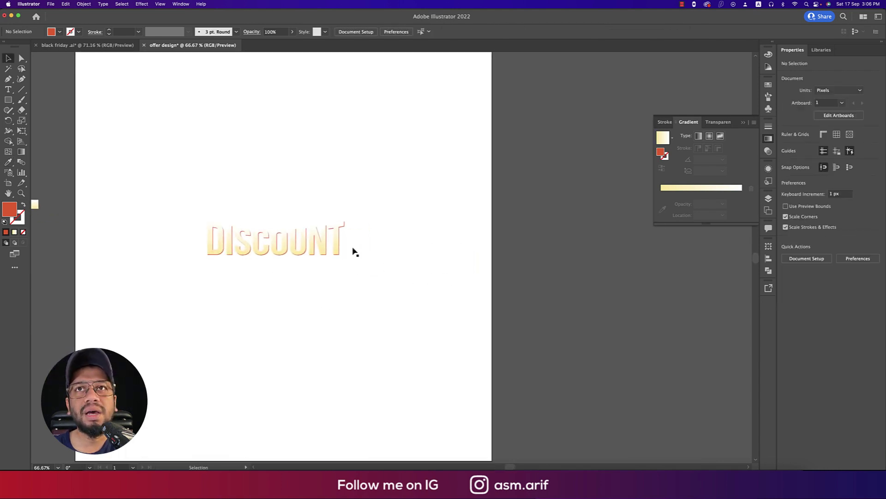
# - Paste a copy of the cream DISCOUNT lettering on the empty canvas beside the artboard's right edge
pyautogui.click(340, 245)
pyautogui.press('super+c')
pyautogui.hscroll(5, 461, 289)
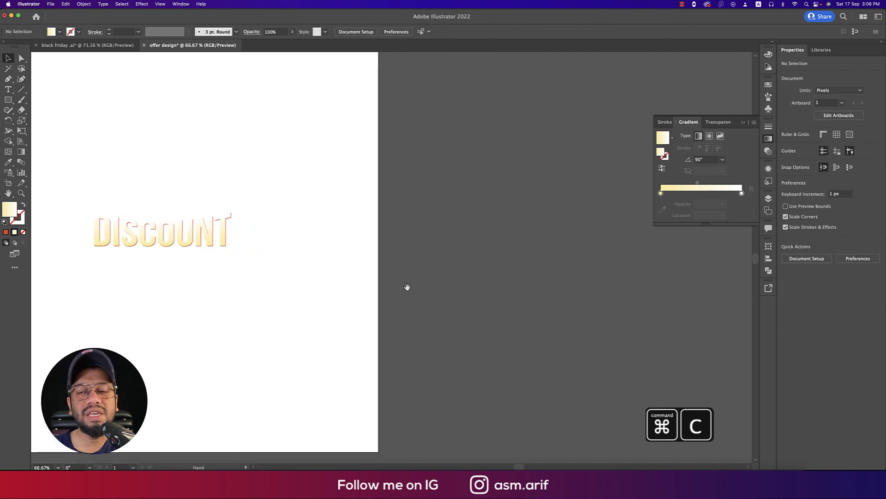
pyautogui.press('super+v')
pyautogui.moveTo(455, 272); pyautogui.dragTo(538, 282)
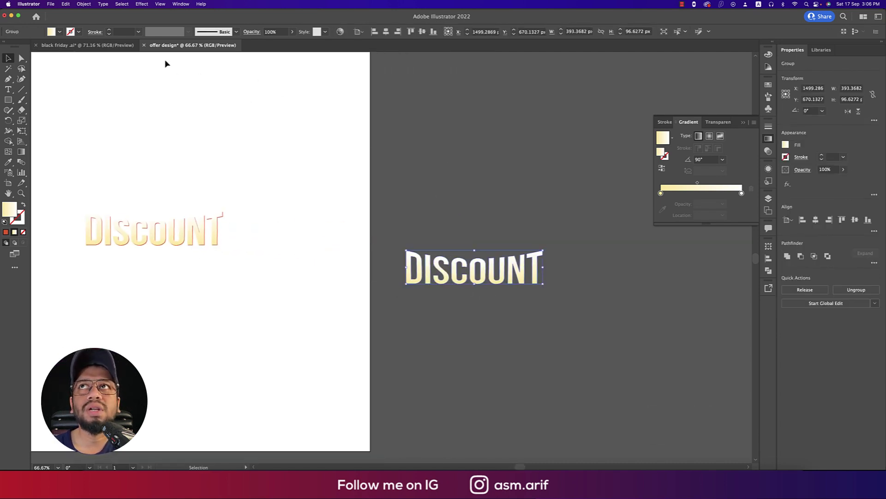
# - Start an Offset Path of 20 px on the lettering copy, previewing Round joins before choosing Miter
pyautogui.click(67, 5)
pyautogui.moveTo(84, 6)
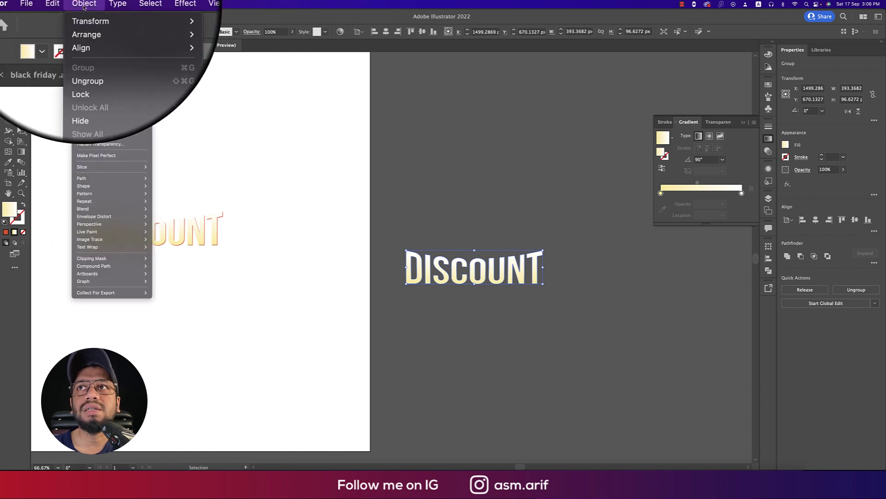
pyautogui.moveTo(110, 178)
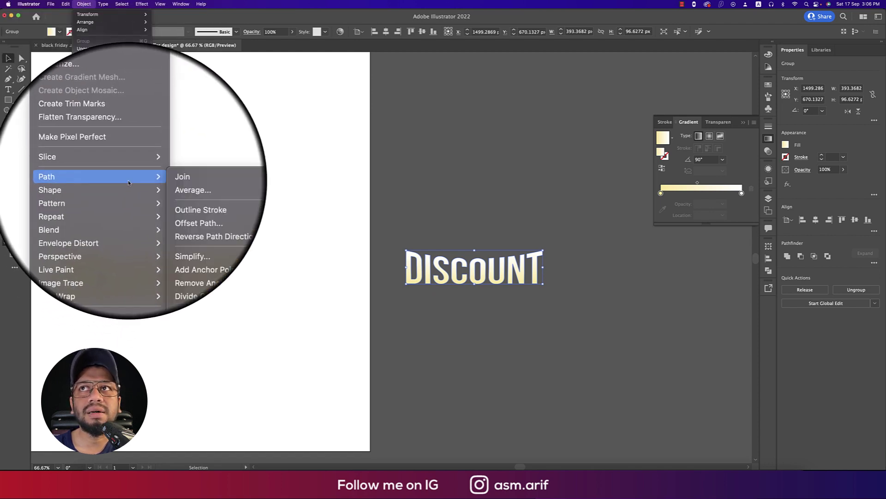
pyautogui.click(176, 216)
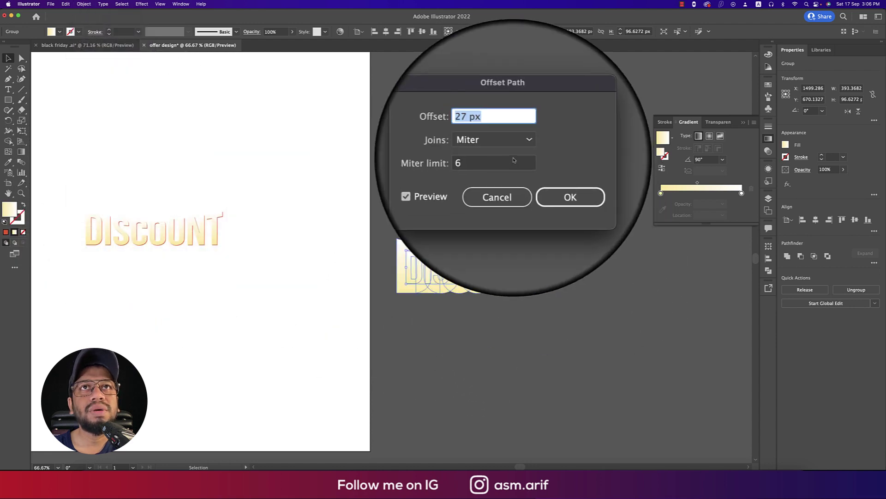
pyautogui.moveTo(490, 135); pyautogui.dragTo(442, 126)
pyautogui.write('20')
pyautogui.click(497, 148)
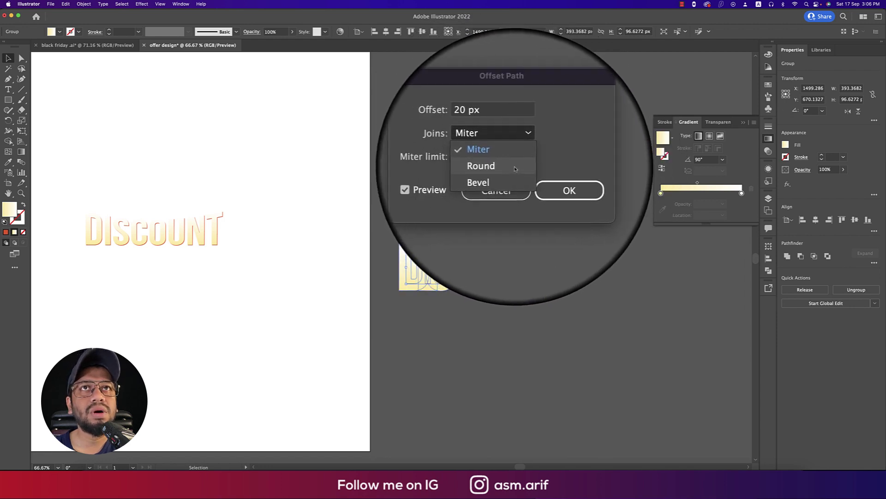
pyautogui.click(494, 181)
pyautogui.click(496, 133)
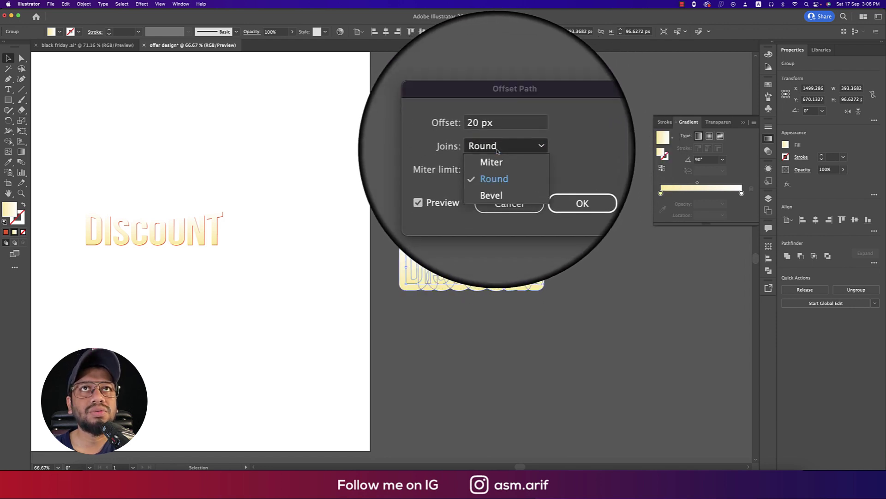
pyautogui.click(498, 159)
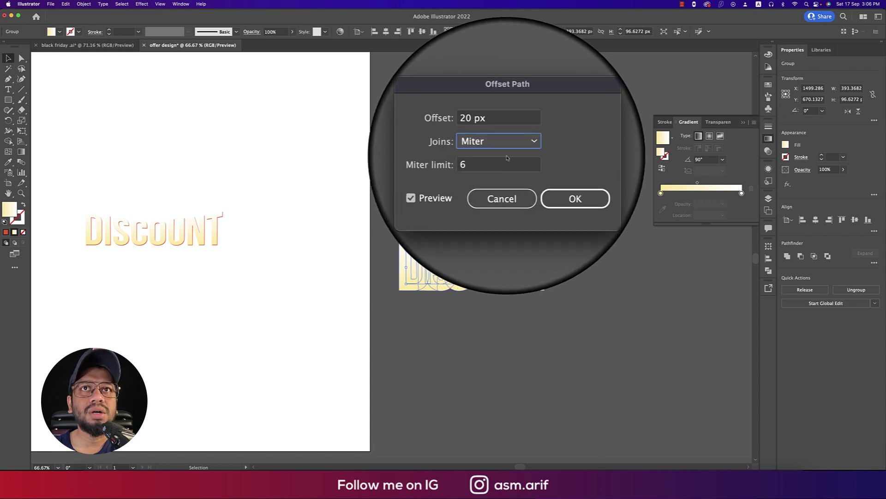
# - Set the offset's miter limit to 5 and apply the offset to the lettering copy
pyautogui.click(489, 161)
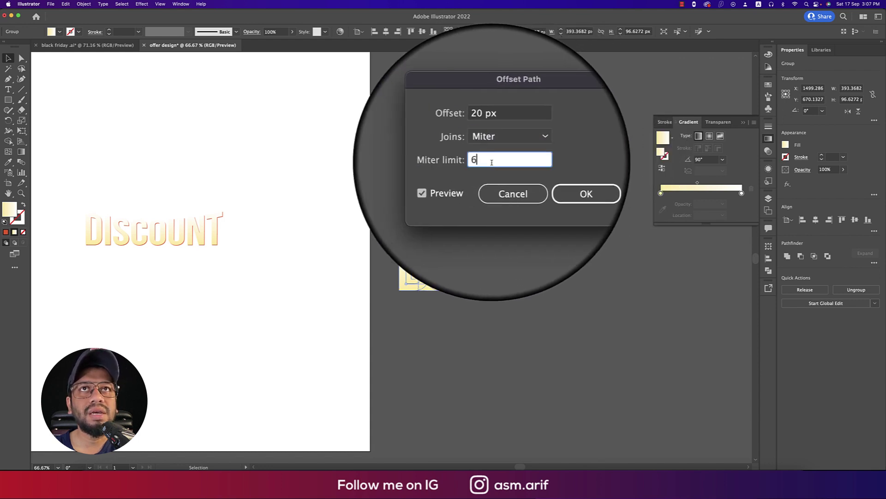
pyautogui.moveTo(490, 161); pyautogui.dragTo(468, 160)
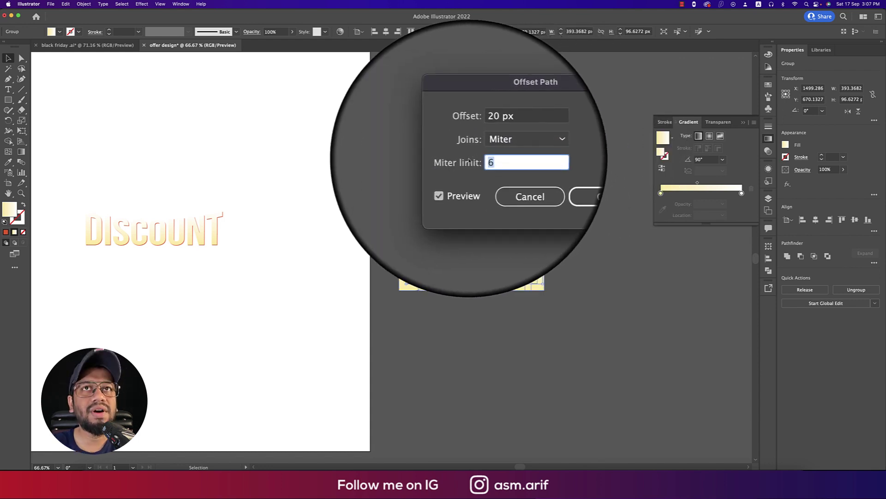
pyautogui.write('5')
pyautogui.press('Tab')
pyautogui.click(550, 178)
# - Ungroup the offset lettering copy twice to break it into separate shapes
pyautogui.rightClick(539, 267)
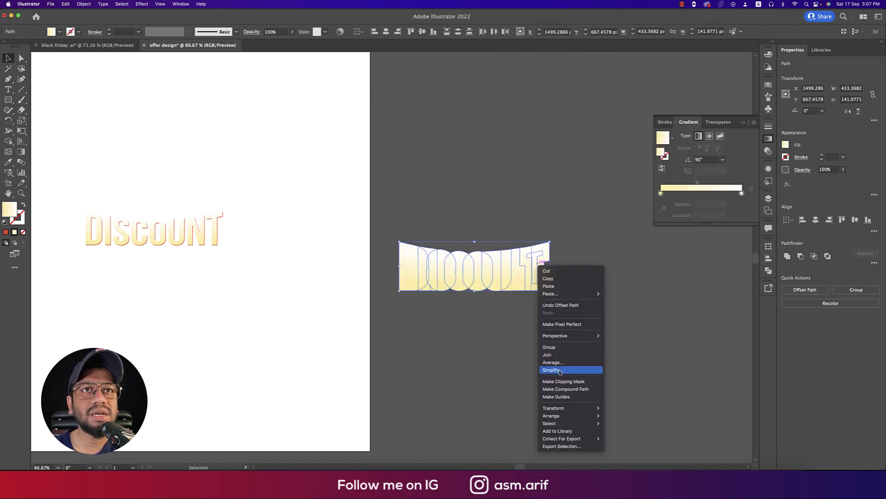
pyautogui.click(506, 332)
pyautogui.click(517, 279)
pyautogui.rightClick(519, 273)
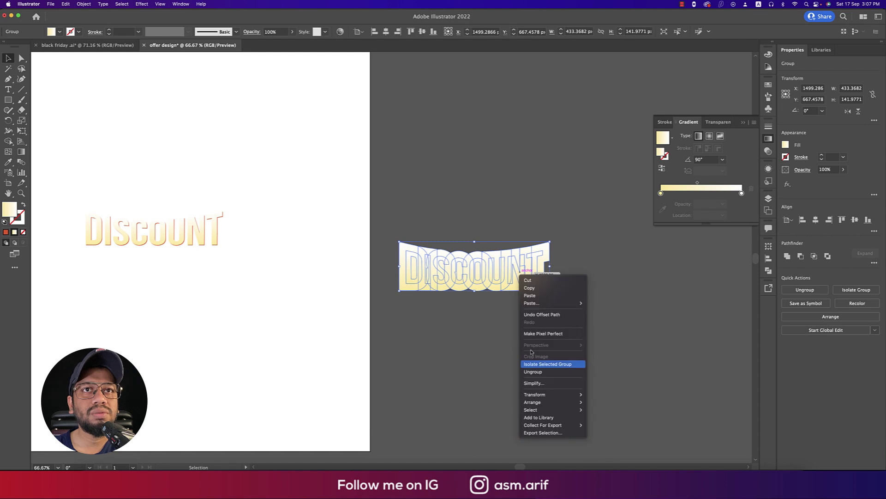
pyautogui.click(534, 372)
pyautogui.click(561, 312)
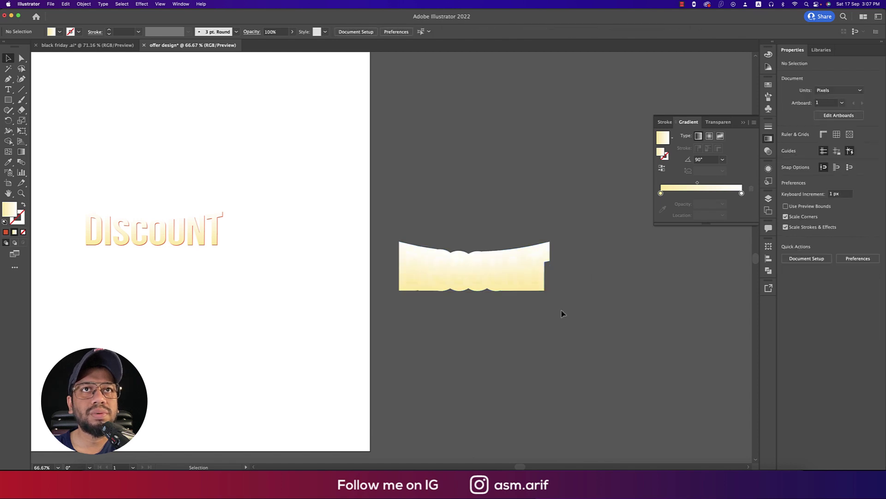
pyautogui.click(537, 257)
pyautogui.rightClick(539, 268)
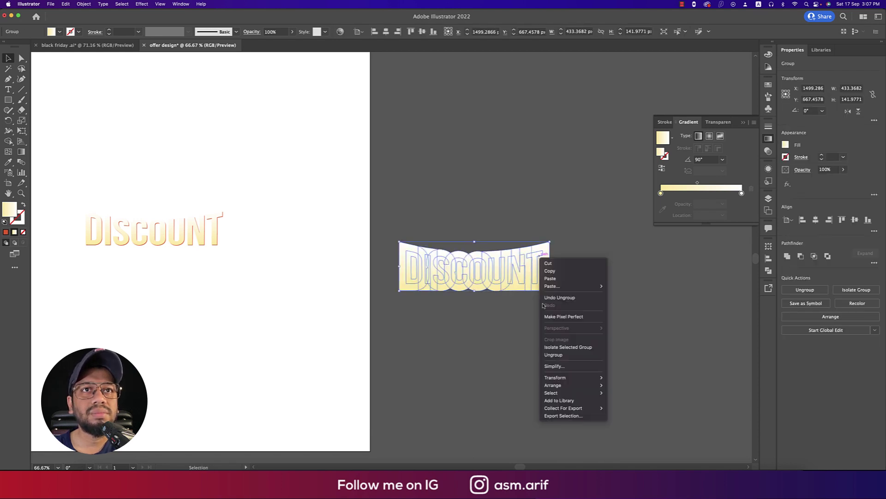
pyautogui.click(556, 355)
pyautogui.click(560, 276)
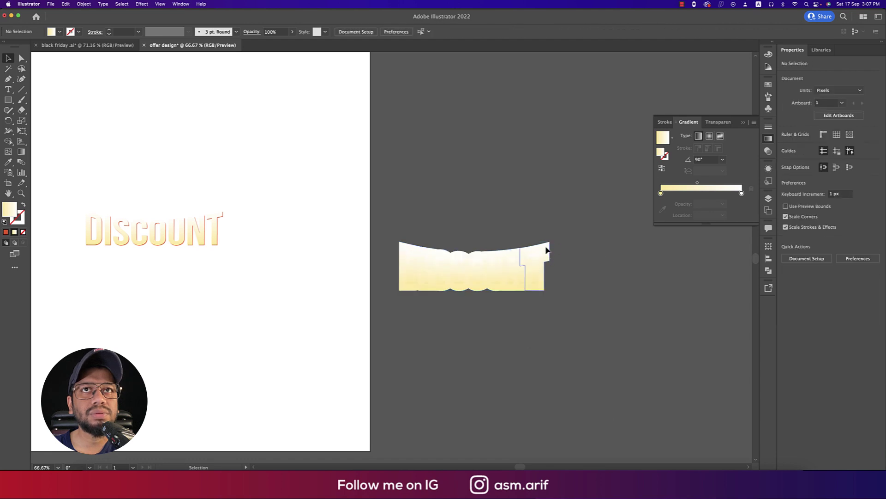
# - Try uniting all the ungrouped pieces of the offset copy into one shape, and undo it
pyautogui.press('super+a')
pyautogui.click(788, 256)
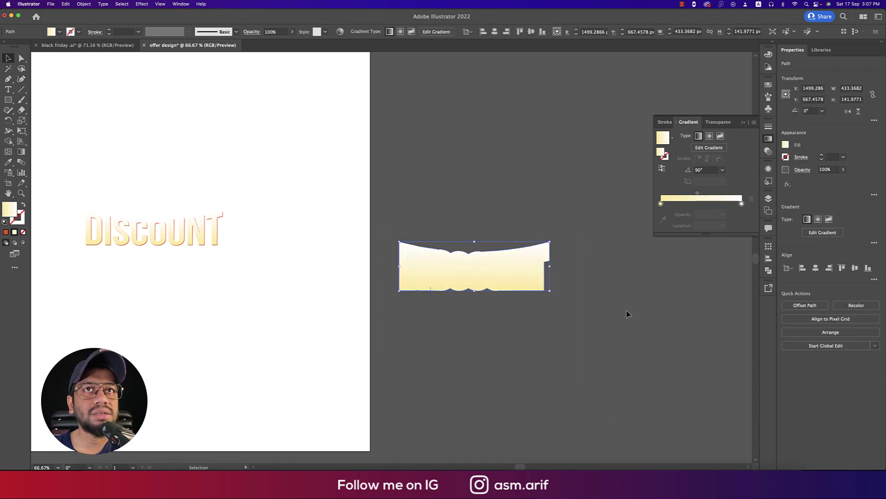
pyautogui.click(578, 332)
pyautogui.click(515, 286)
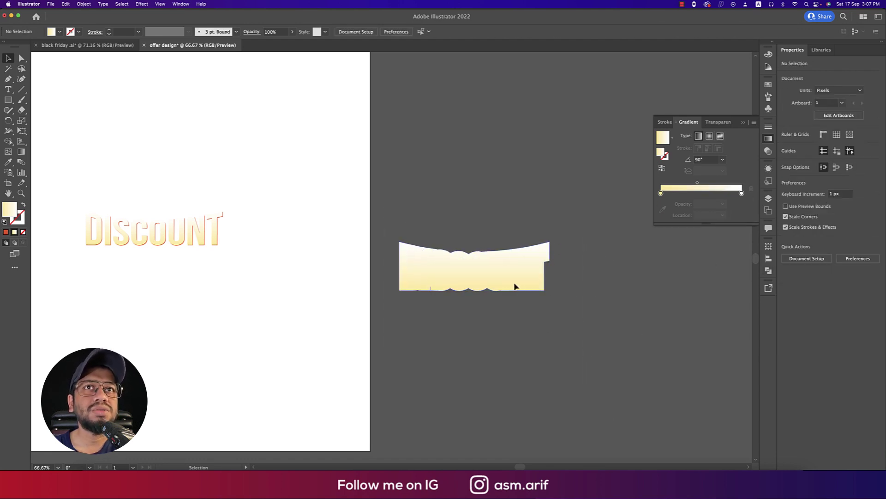
pyautogui.press('super+z')
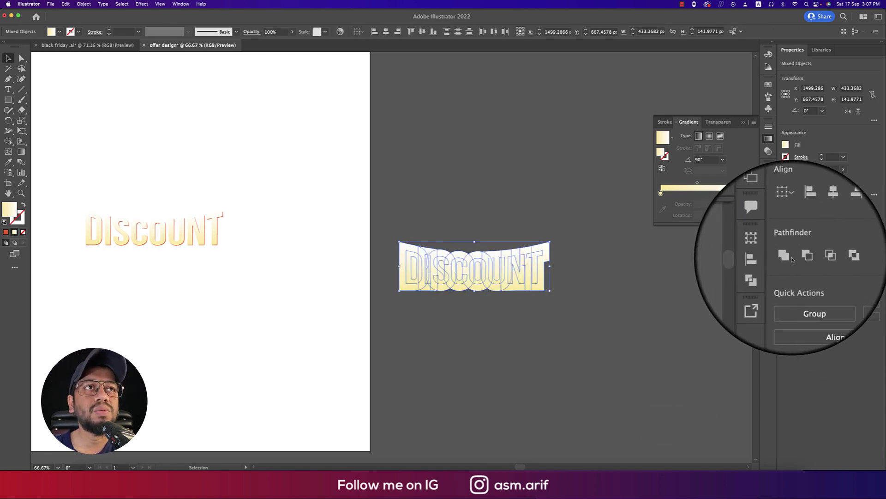
# - Unite the selected offset letter pieces into a single solid backing shape with Pathfinder
pyautogui.click(178, 5)
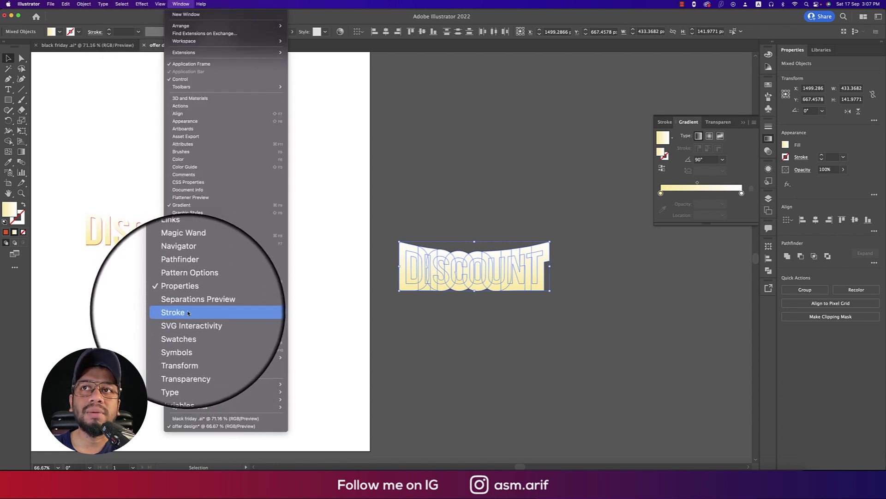
pyautogui.click(583, 365)
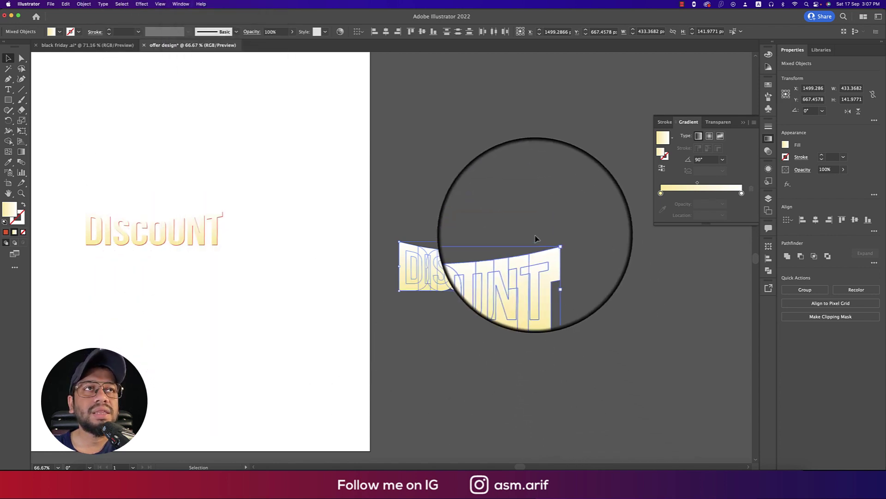
pyautogui.click(790, 256)
pyautogui.click(511, 338)
# - Move the united backing shape onto the artboard over the DISCOUNT lettering and fill it with the darkest purple palette swatch
pyautogui.hscroll(-5, 511, 339)
pyautogui.moveTo(675, 312); pyautogui.dragTo(307, 267)
pyautogui.press('i')
pyautogui.moveTo(95, 227); pyautogui.dragTo(190, 232)
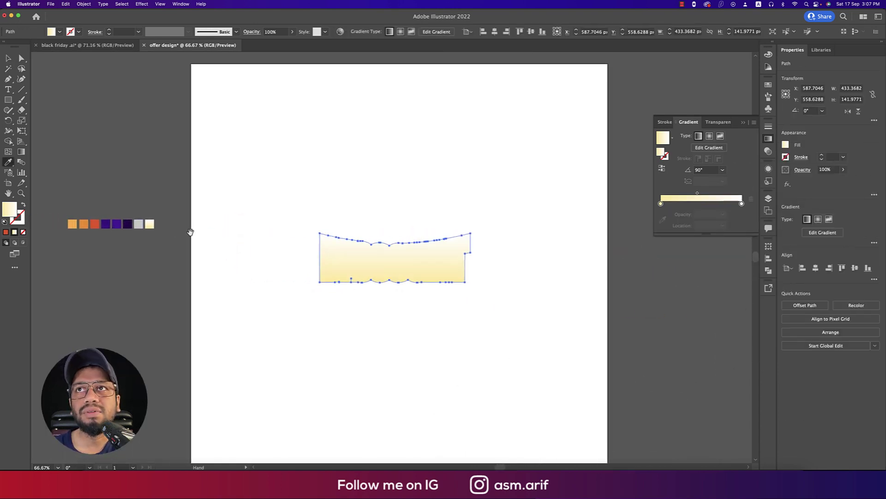
pyautogui.click(130, 222)
# - Send the dark purple backing shape to the back, behind the DISCOUNT lettering
pyautogui.click(9, 58)
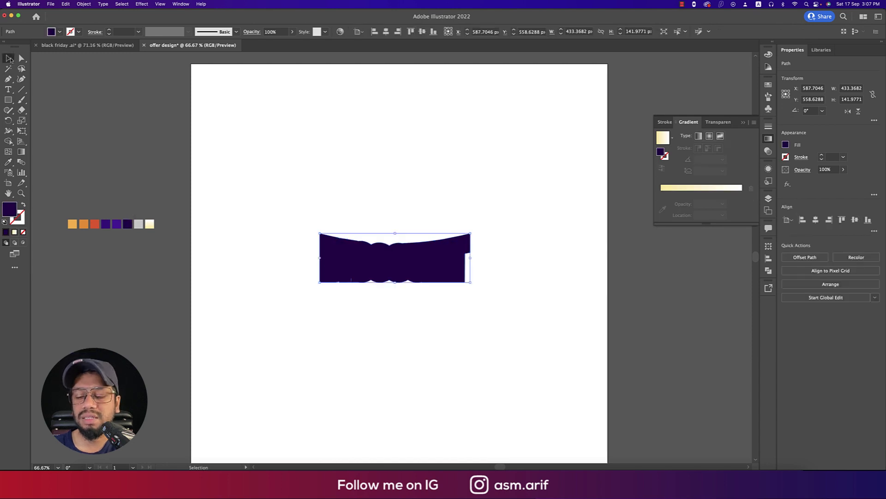
pyautogui.hotkey('ctrl', '[')
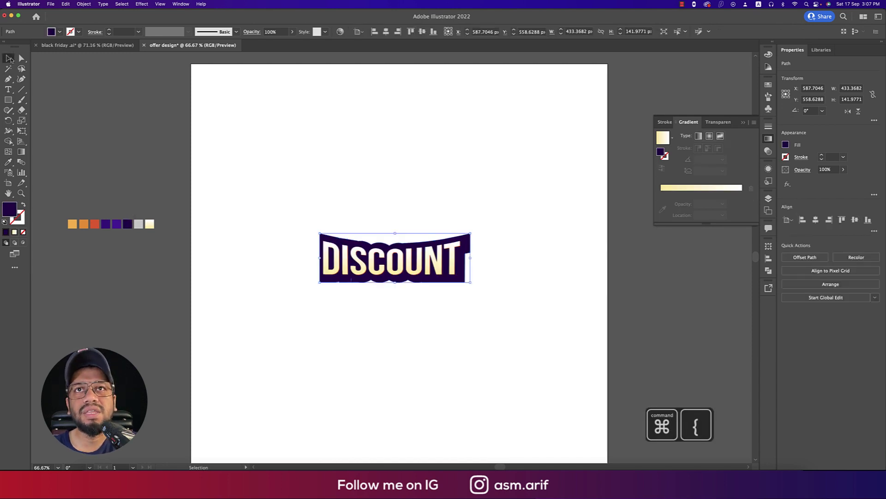
pyautogui.click(472, 308)
# - Center the purple backing behind the DISCOUNT lettering, scale it down slightly about its center, and select its outline
pyautogui.press('super+equal')
pyautogui.press('super+equal')
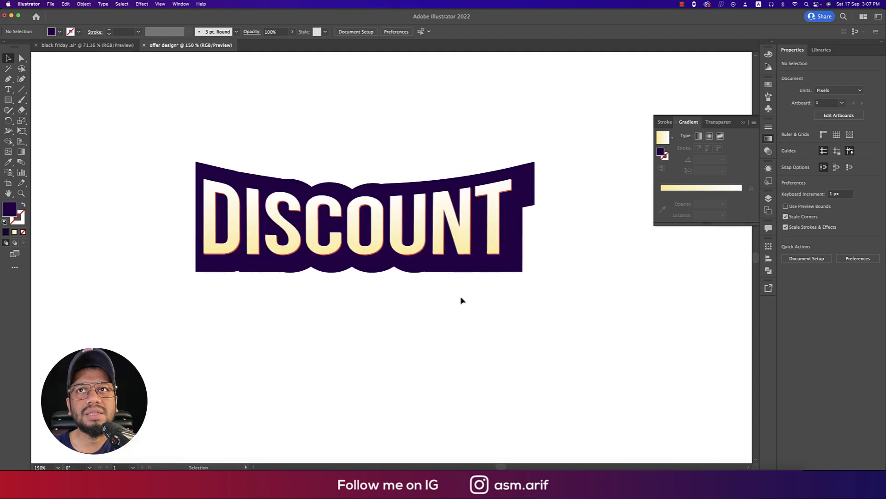
pyautogui.moveTo(539, 297); pyautogui.dragTo(534, 301)
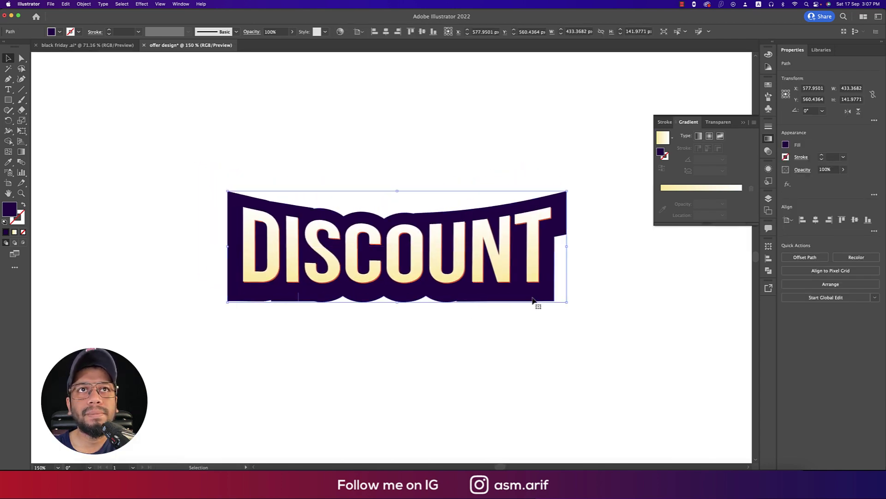
pyautogui.moveTo(567, 247); pyautogui.dragTo(558, 247)
pyautogui.click(595, 306)
pyautogui.click(306, 299)
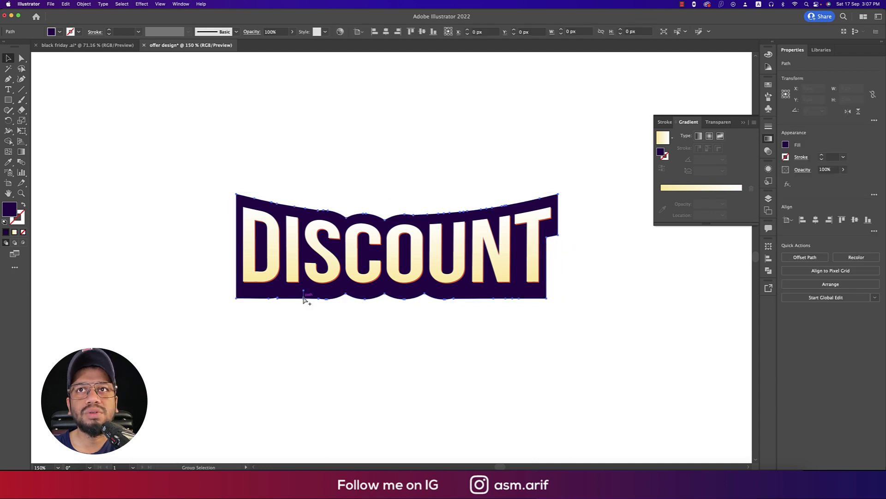
# - Cover the gap in the purple backing's lower edge with a small rectangle, unite both with Pathfinder, and send the result behind the lettering
pyautogui.scroll(5, 305, 300)
pyautogui.click(339, 350)
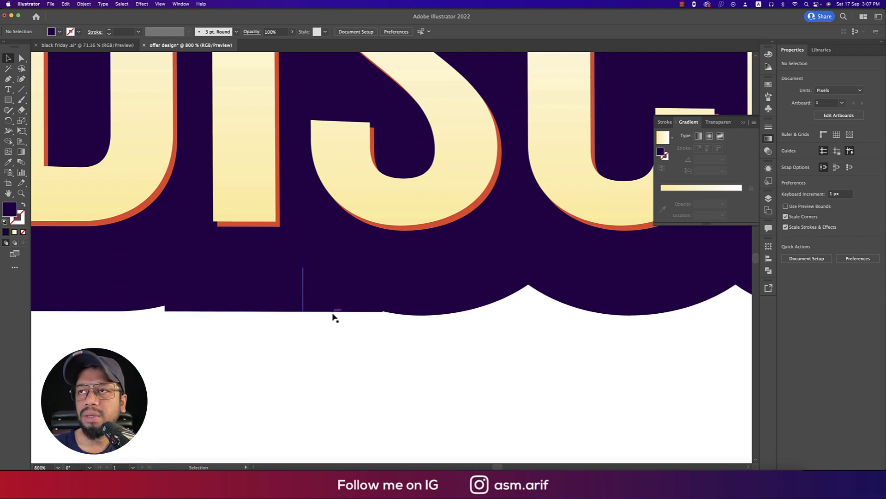
pyautogui.click(9, 101)
pyautogui.moveTo(291, 263); pyautogui.dragTo(324, 311)
pyautogui.press('v')
pyautogui.keyDown('shift'); pyautogui.click(388, 296); pyautogui.keyUp('shift')
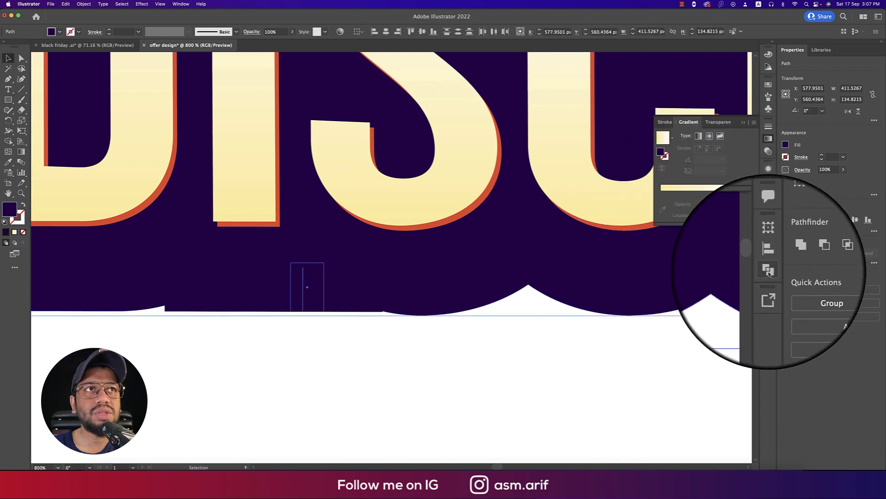
pyautogui.click(788, 254)
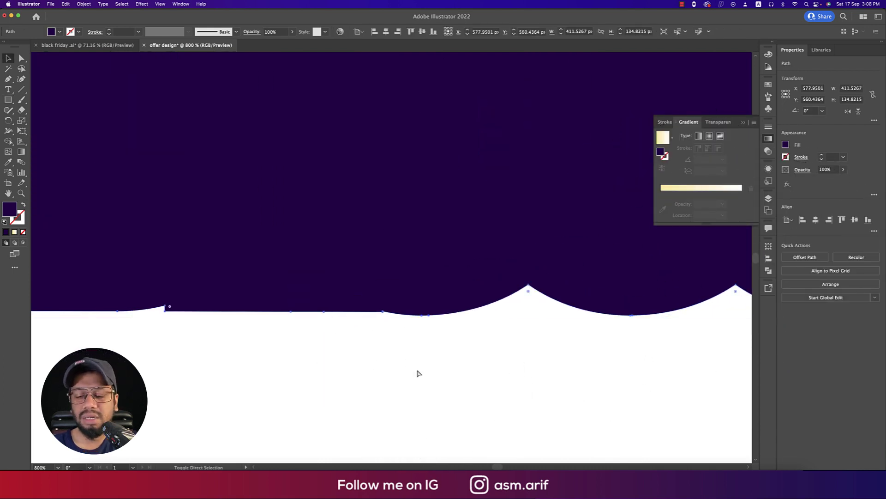
pyautogui.press('super+bracketleft')
pyautogui.scroll(-5, 426, 353)
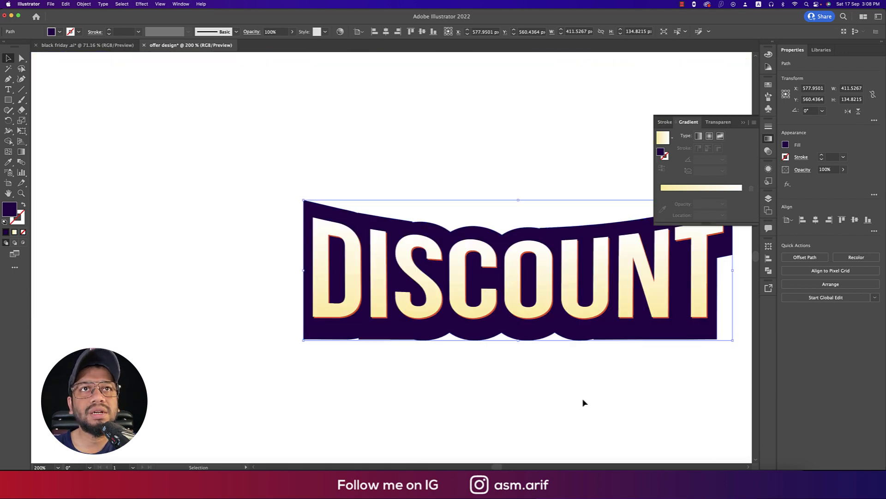
# - Recolor the backing shape behind the DISCOUNT lettering with the brighter purple palette swatch
pyautogui.moveTo(566, 401); pyautogui.dragTo(425, 352)
pyautogui.click(425, 352)
pyautogui.click(554, 301)
pyautogui.scroll(-2, 555, 303)
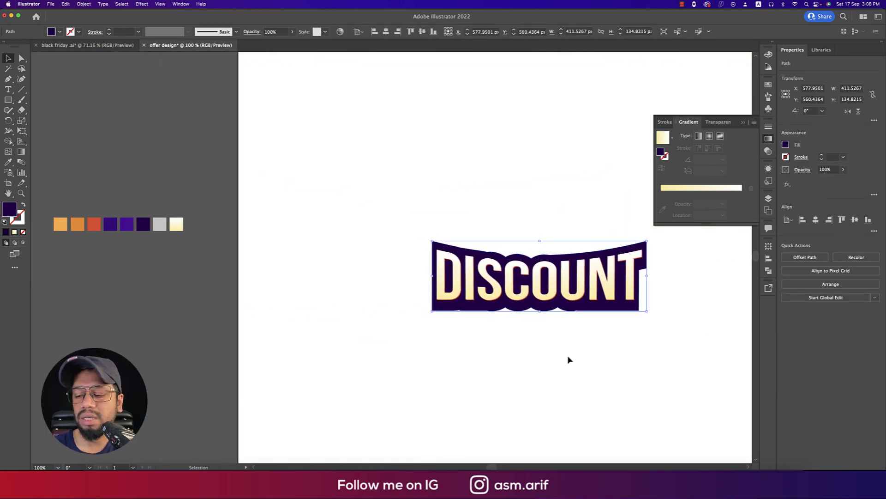
pyautogui.press('i')
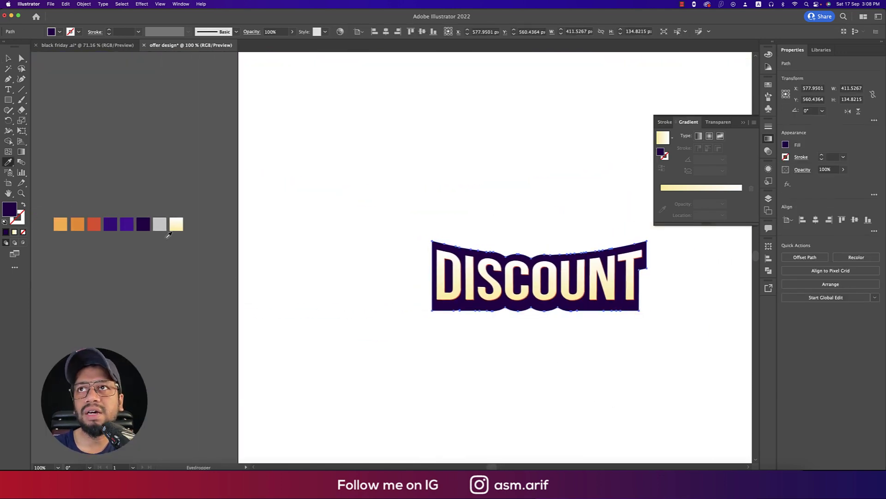
pyautogui.click(125, 223)
pyautogui.click(8, 58)
pyautogui.click(574, 400)
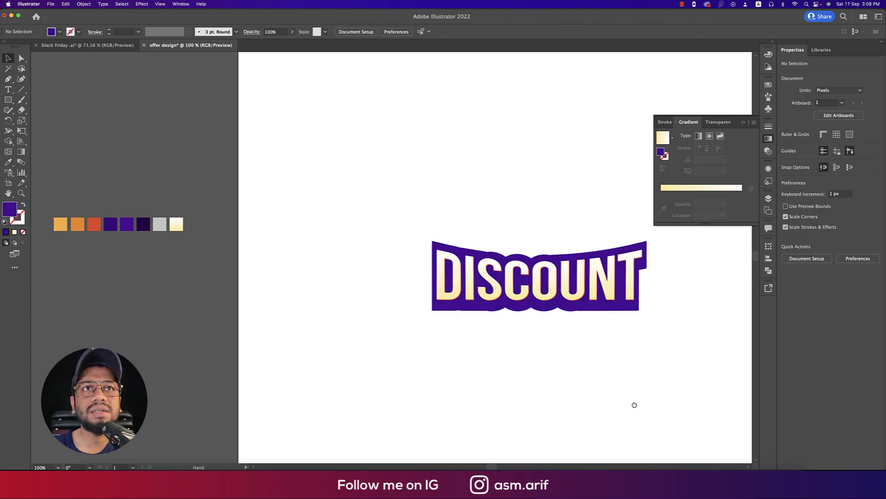
# - Duplicate the backing shape about 60 px downward, fill the copy with the darkest purple swatch, and send it behind the brighter backing
pyautogui.moveTo(514, 301); pyautogui.dragTo(510, 332)
pyautogui.press('i')
pyautogui.moveTo(134, 259); pyautogui.dragTo(279, 260)
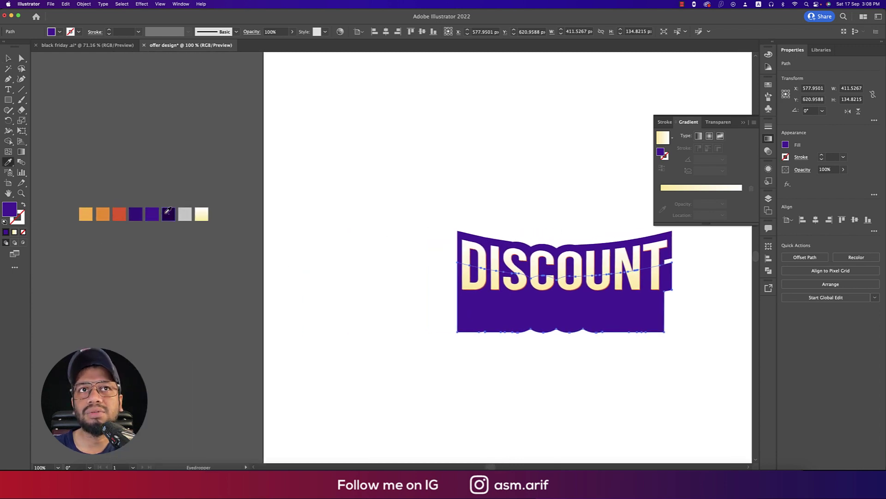
pyautogui.click(167, 213)
pyautogui.click(9, 58)
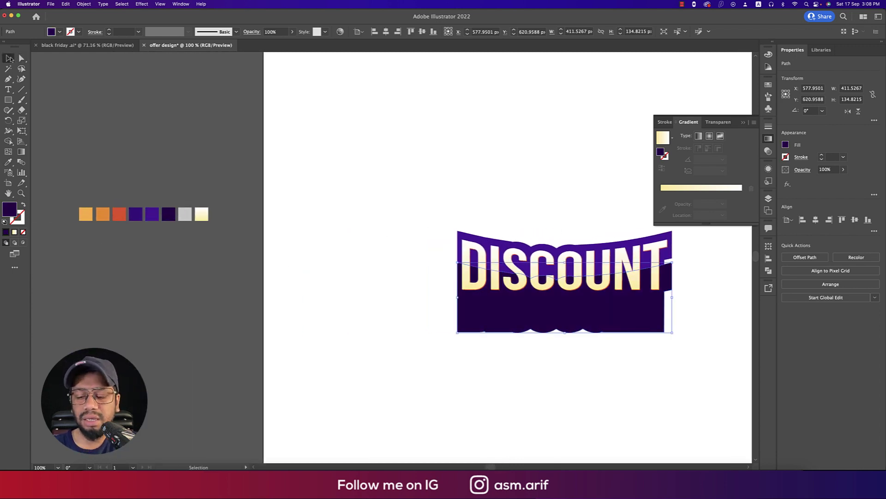
pyautogui.press('super+bracketleft')
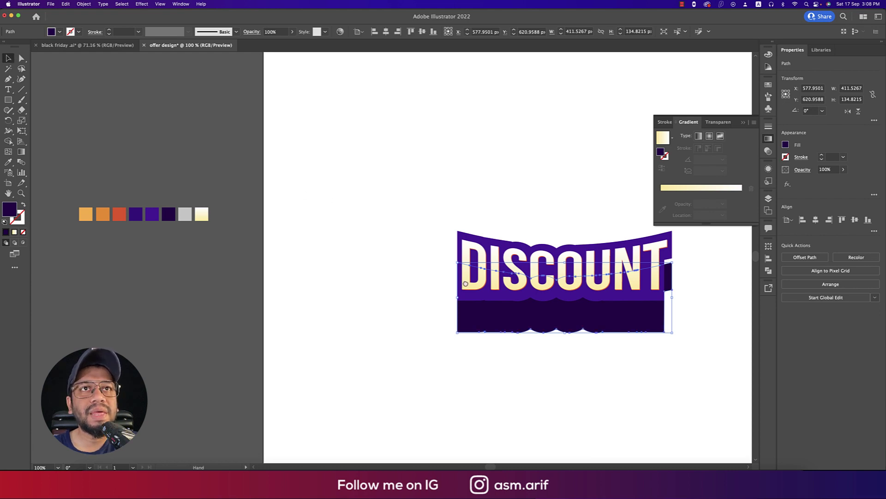
# - Move the dark backing copy about 10 px to the right and slightly up
pyautogui.hscroll(5, 465, 279)
pyautogui.click(511, 306)
pyautogui.moveTo(490, 307); pyautogui.dragTo(494, 300)
# - Blend the bright purple backing with the dark copy to form a shaded 3D extrusion
pyautogui.click(500, 283)
pyautogui.keyDown('shift'); pyautogui.click(496, 302); pyautogui.keyUp('shift')
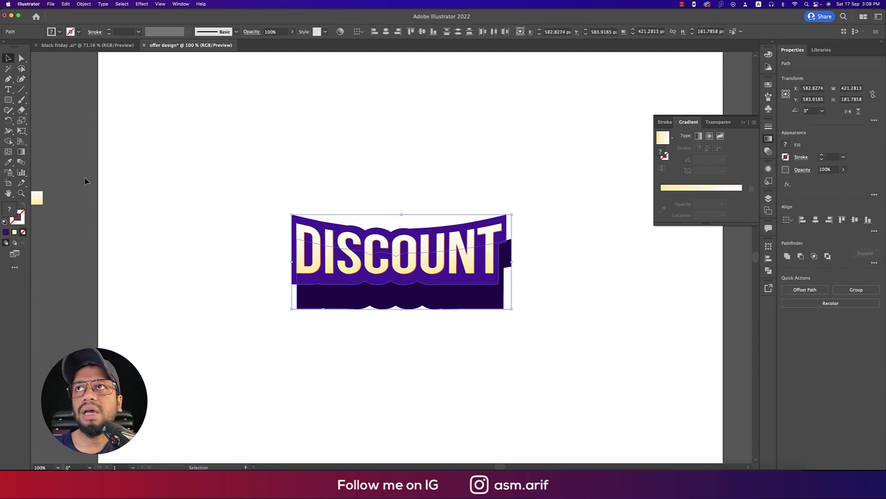
pyautogui.click(21, 162)
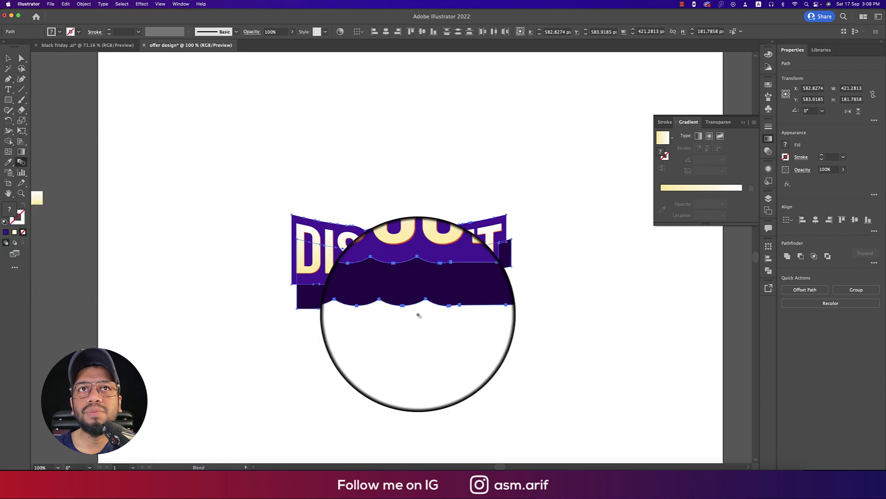
pyautogui.click(496, 283)
pyautogui.click(498, 299)
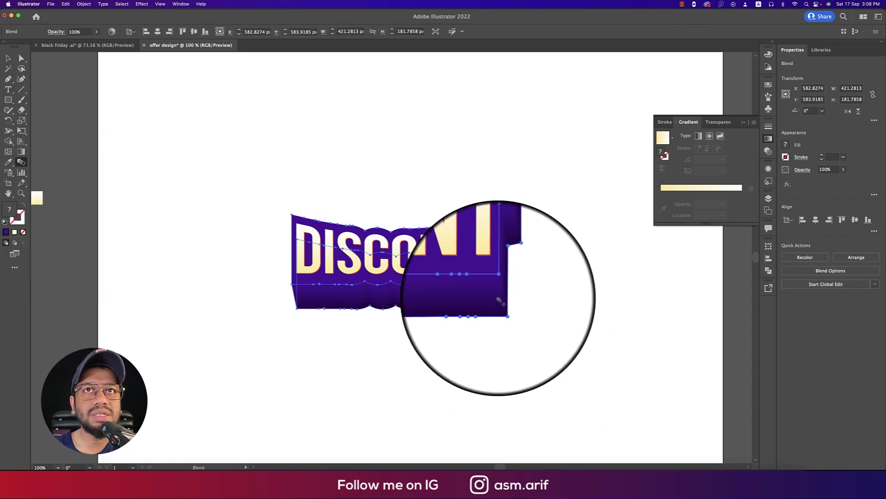
# - Set the blend spacing to Specified Steps with 80 steps
pyautogui.doubleClick(22, 162)
pyautogui.click(392, 137)
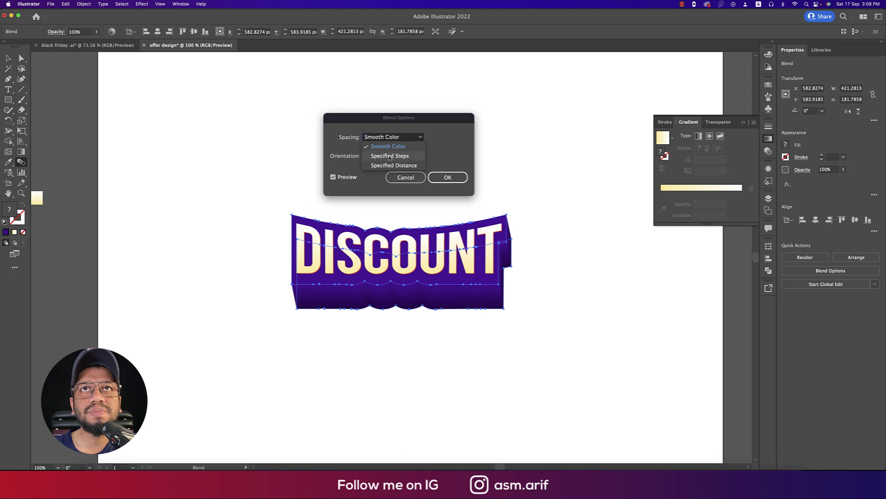
pyautogui.click(390, 156)
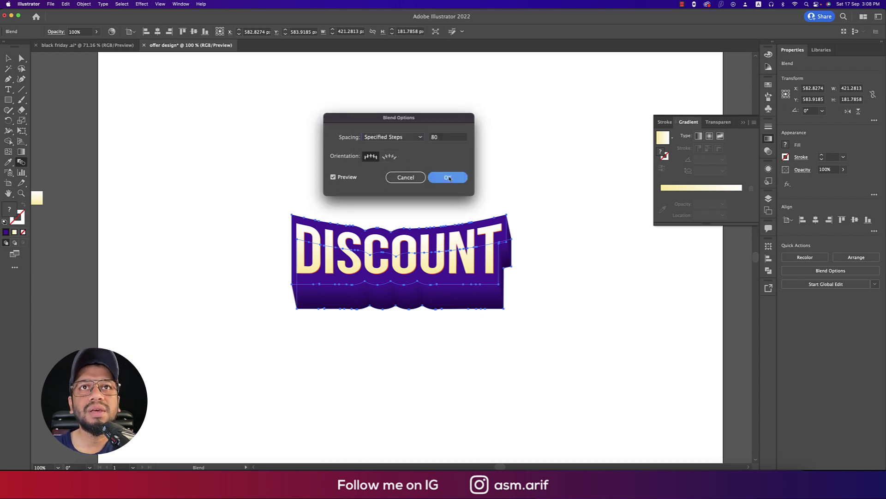
pyautogui.click(448, 177)
pyautogui.click(9, 59)
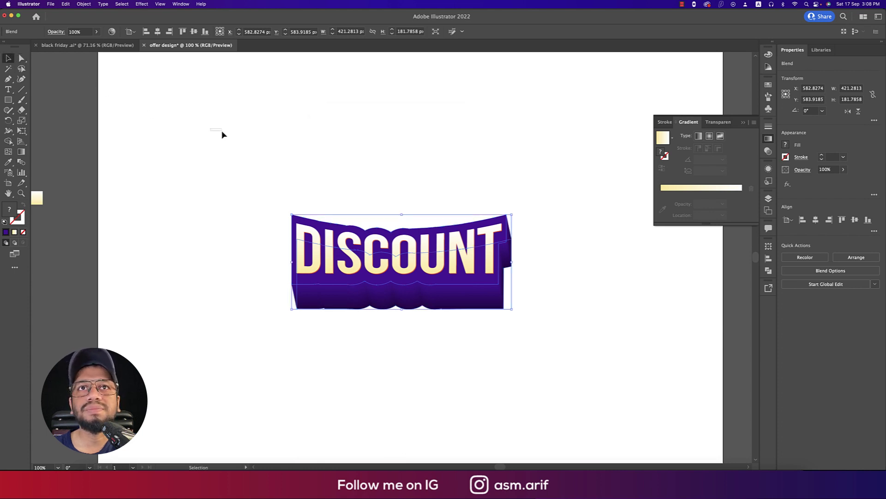
pyautogui.click(222, 134)
# - Isolate the blend, recolor its front shape with the deeper purple swatch beside the bright one, and leave isolation
pyautogui.hscroll(-2, 542, 334)
pyautogui.scroll(1, 543, 333)
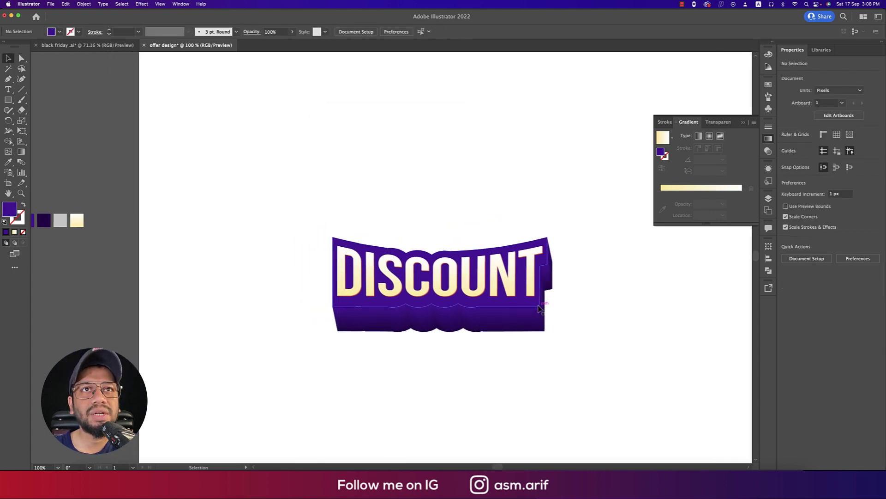
pyautogui.click(543, 309)
pyautogui.doubleClick(535, 307)
pyautogui.click(486, 299)
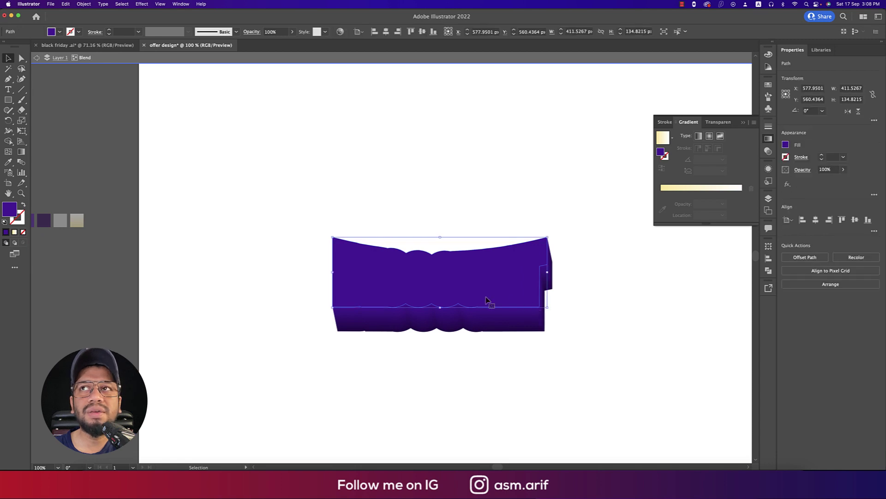
pyautogui.hscroll(-3, 243, 273)
pyautogui.scroll(1, 243, 273)
pyautogui.press('i')
pyautogui.click(150, 225)
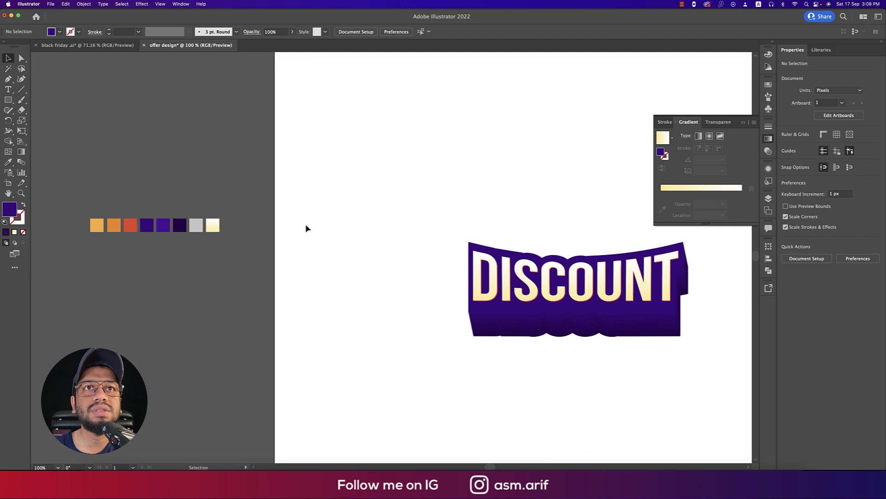
pyautogui.hscroll(3, 298, 228)
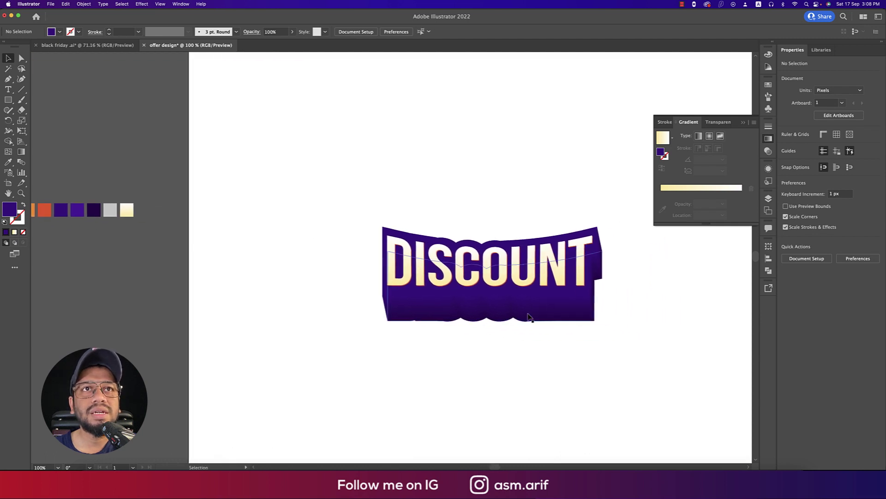
# - Isolate the blend and move its dark rear shape up about 23 px to shorten the extrusion
pyautogui.hscroll(2, 580, 314)
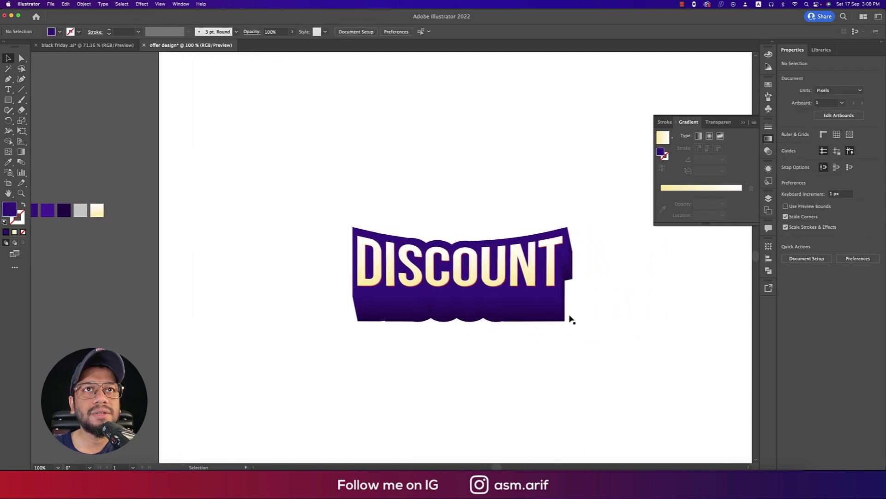
pyautogui.scroll(2, 559, 319)
pyautogui.doubleClick(558, 319)
pyautogui.moveTo(554, 320); pyautogui.dragTo(544, 304)
pyautogui.doubleClick(614, 345)
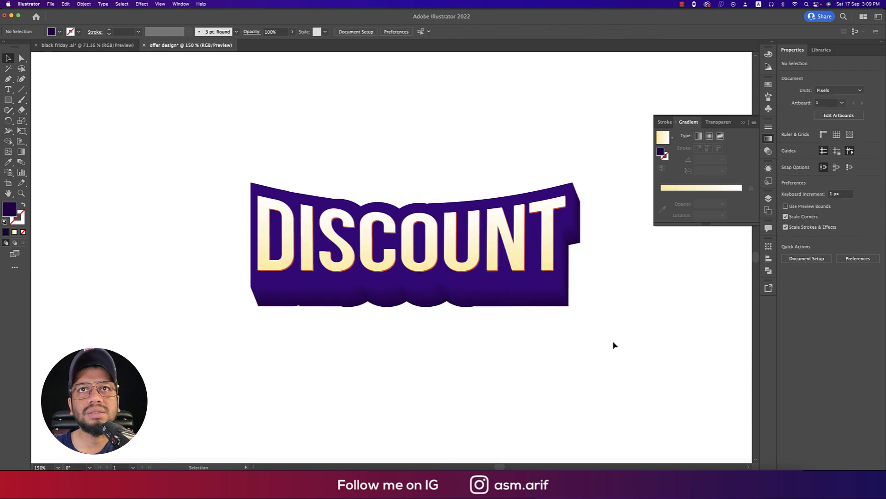
# - Copy the front purple shape from inside the blend and paste it in front, outside the blend
pyautogui.click(474, 284)
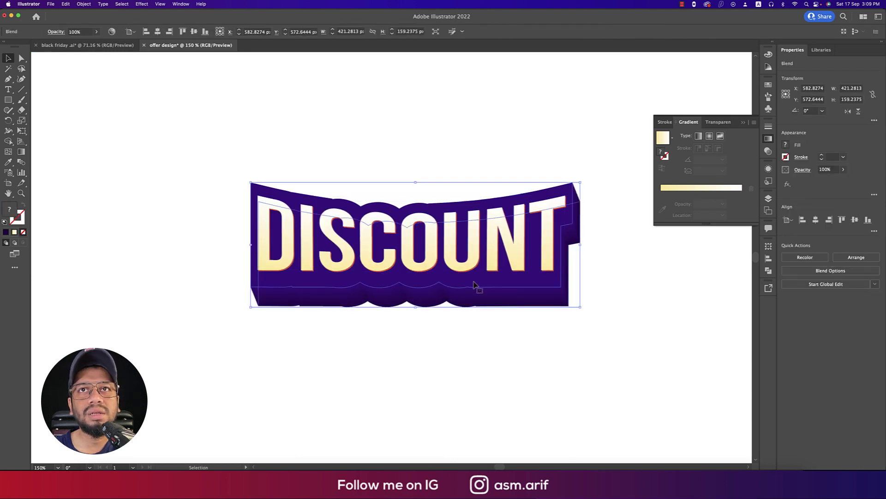
pyautogui.click(454, 257)
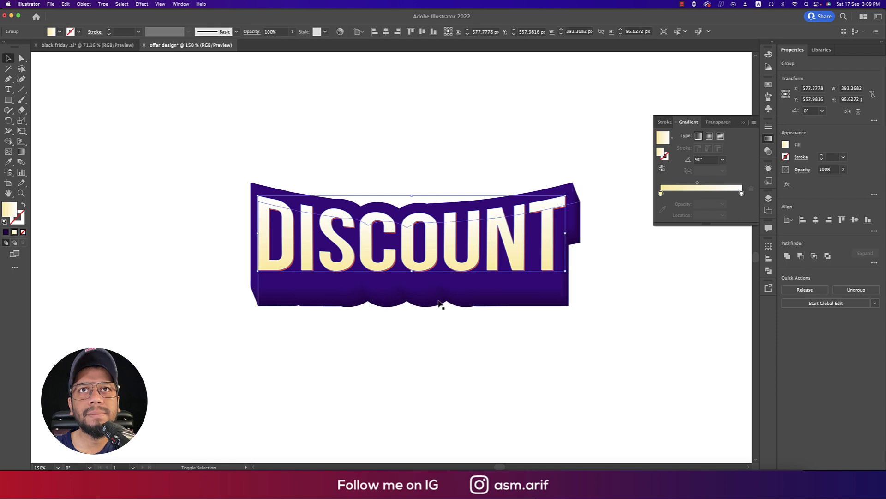
pyautogui.doubleClick(428, 288)
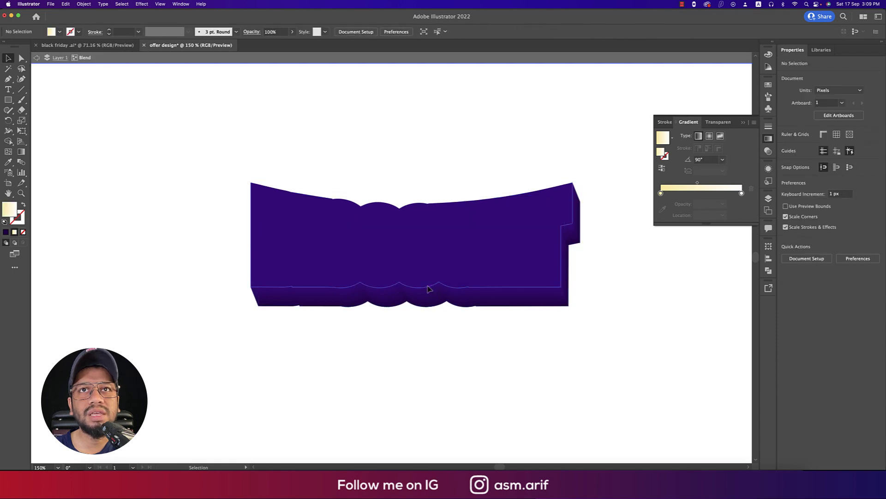
pyautogui.press('a')
pyautogui.click(429, 289)
pyautogui.press('super+c')
pyautogui.doubleClick(575, 339)
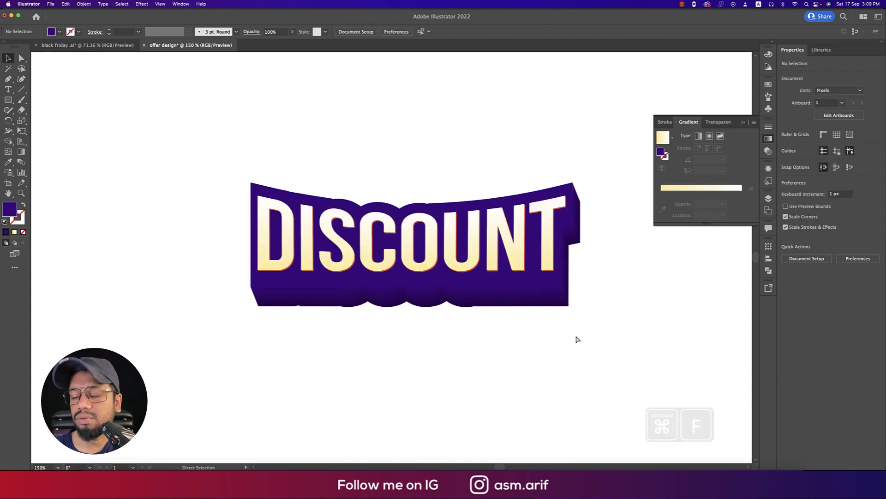
pyautogui.press('super+f')
# - Fill the pasted front shape with the brighter purple palette swatch
pyautogui.moveTo(224, 182); pyautogui.dragTo(413, 225)
pyautogui.click(118, 208)
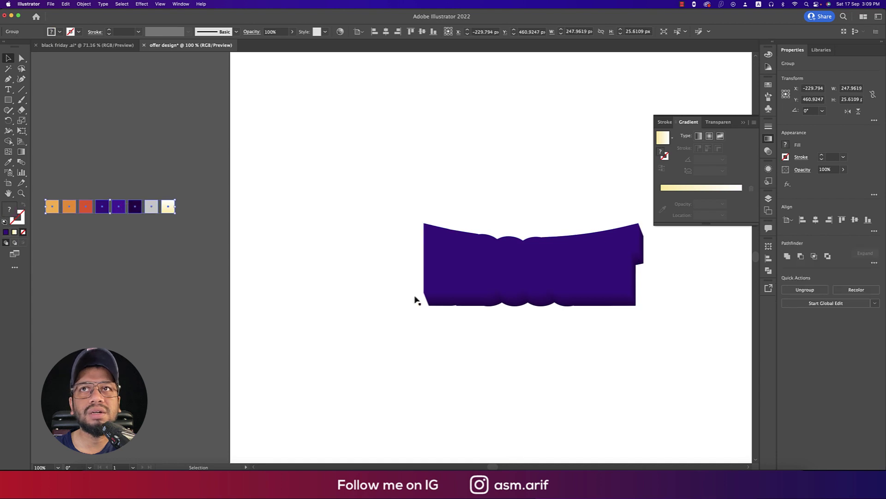
pyautogui.click(461, 283)
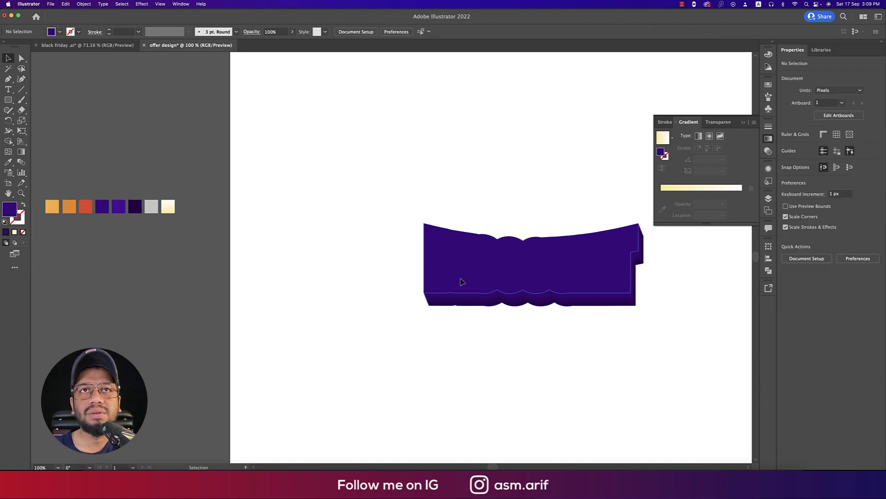
pyautogui.press('i')
pyautogui.click(115, 205)
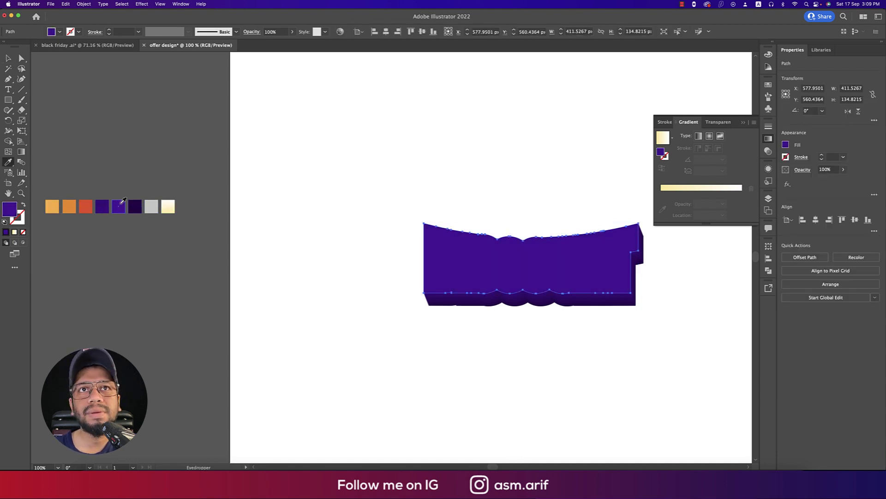
pyautogui.press('v')
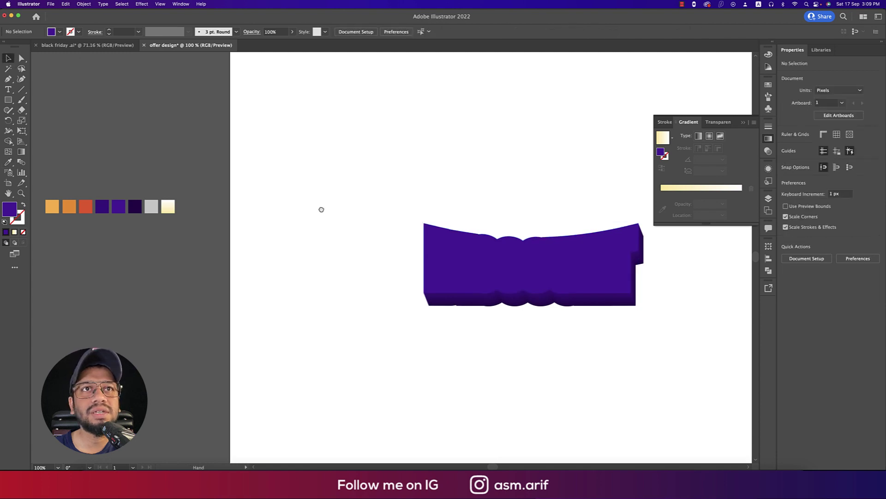
# - Send the bright purple front shape backward, between the DISCOUNT lettering and the blended extrusion
pyautogui.hscroll(3, 498, 251)
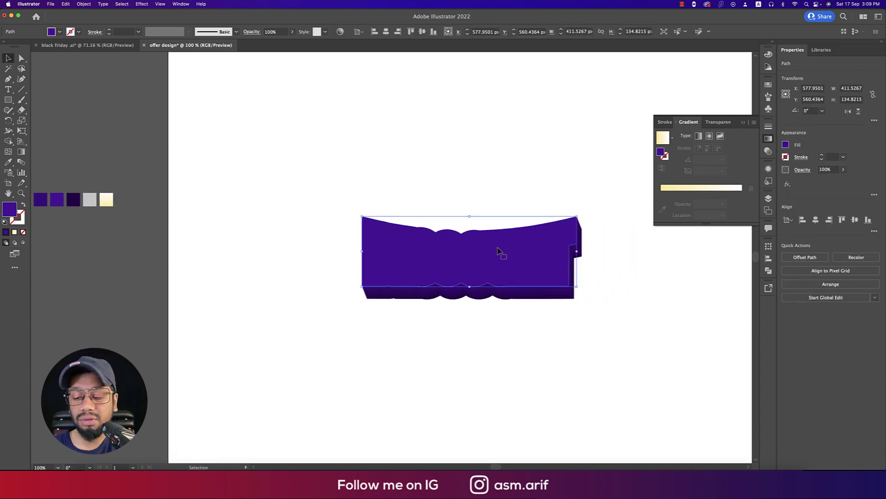
pyautogui.press('super+bracketleft')
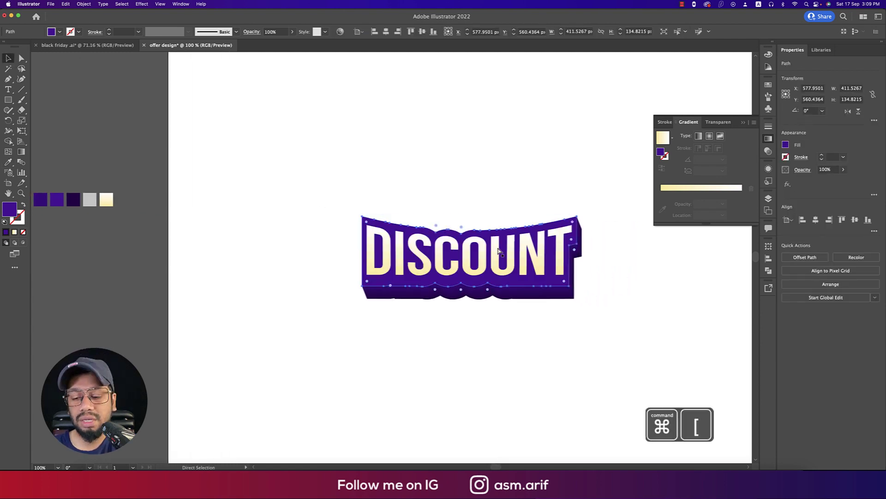
pyautogui.click(528, 192)
# - Select the lettering, purple front shape and blended extrusion, and group them together
pyautogui.moveTo(637, 319); pyautogui.dragTo(582, 311)
pyautogui.scroll(1, 436, 294)
pyautogui.moveTo(528, 319); pyautogui.dragTo(551, 356)
pyautogui.click(560, 273)
pyautogui.click(290, 176)
pyautogui.moveTo(240, 148); pyautogui.dragTo(595, 358)
pyautogui.press('super+g')
# - Scale the DISCOUNT group up proportionally to about 536 by 203 px on the artboard
pyautogui.scroll(-2, 594, 362)
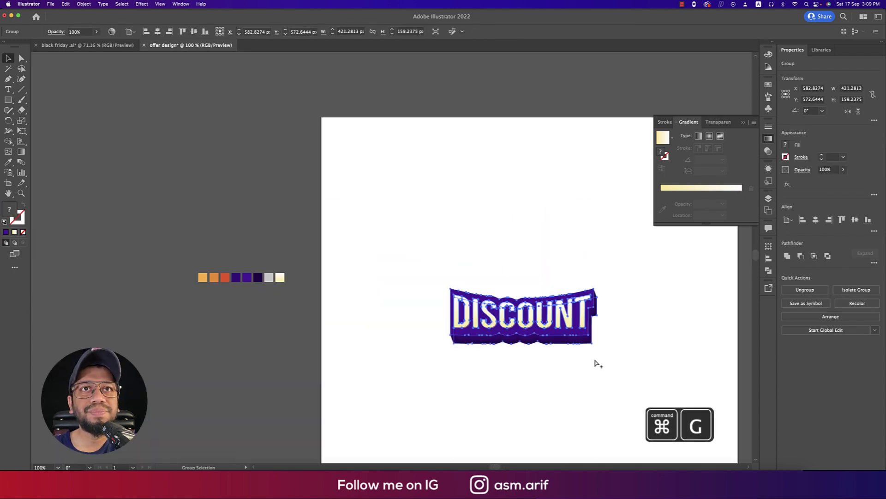
pyautogui.moveTo(485, 282); pyautogui.dragTo(505, 282)
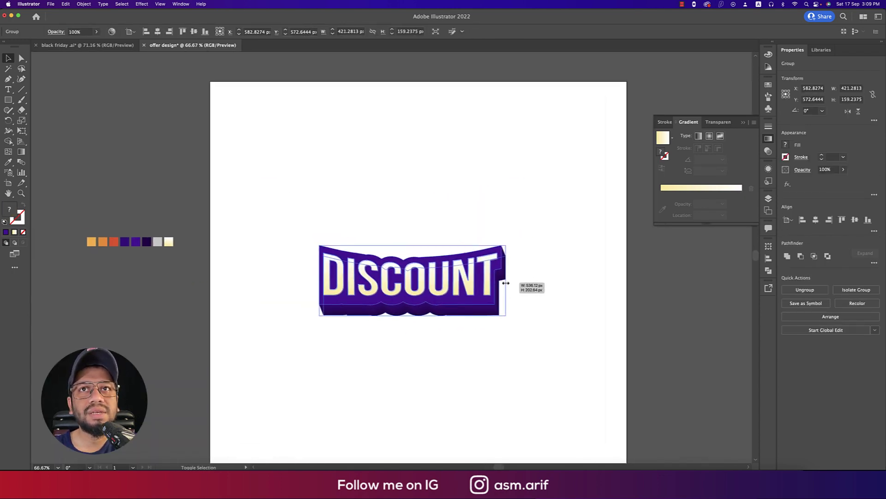
pyautogui.click(539, 368)
pyautogui.moveTo(541, 369); pyautogui.dragTo(538, 330)
pyautogui.scroll(-1, 536, 341)
pyautogui.click(415, 251)
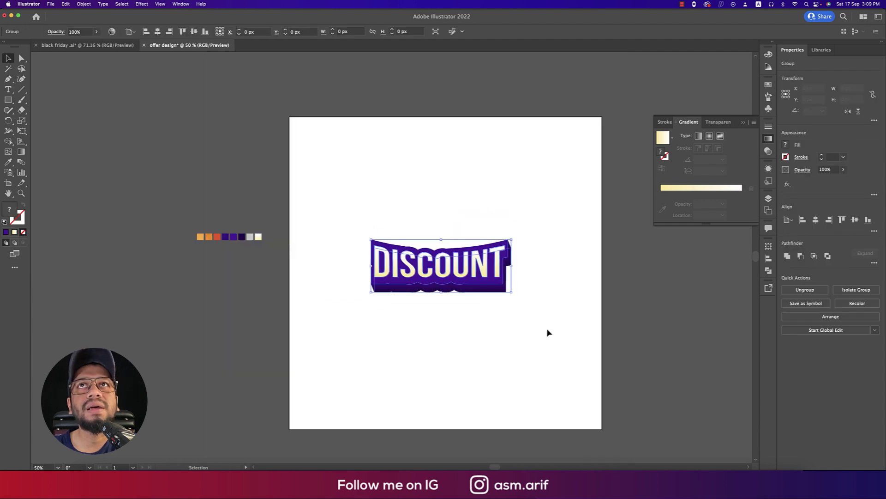
# - Center the DISCOUNT group horizontally and vertically on the artboard
pyautogui.click(158, 31)
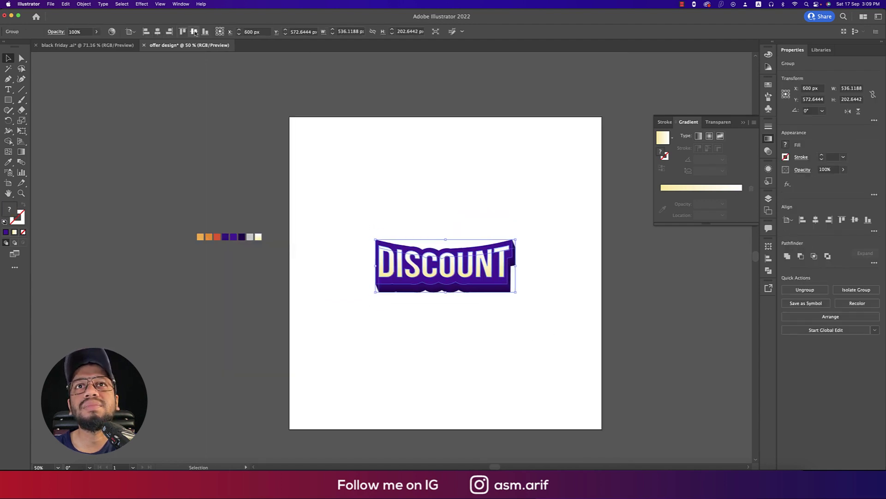
pyautogui.click(194, 31)
pyautogui.click(577, 251)
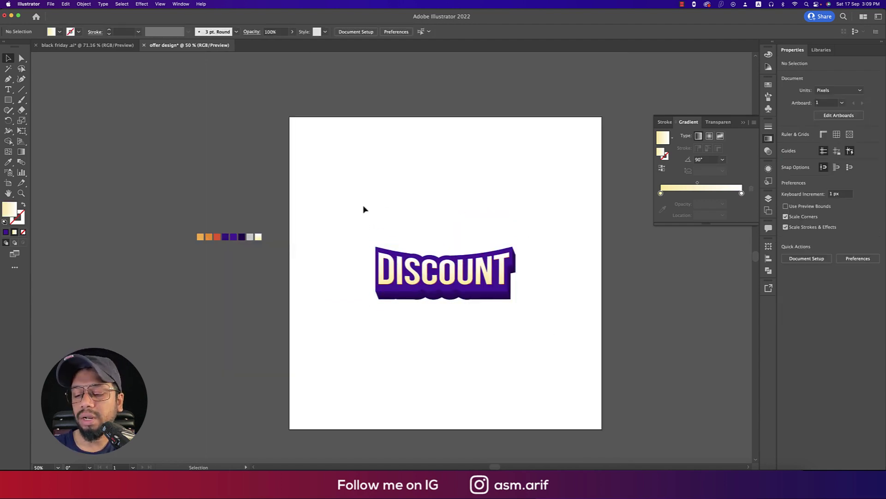
# - Draw a closed, narrow triangular ray about 105 by 439 px with the Pen tool, tapering down to the middle of the DISCOUNT lettering
pyautogui.press('p')
pyautogui.click(419, 166)
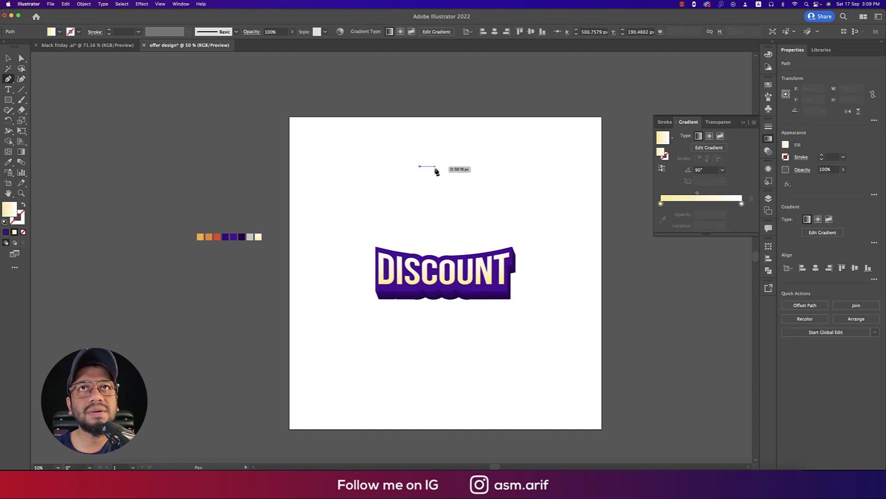
pyautogui.click(432, 166)
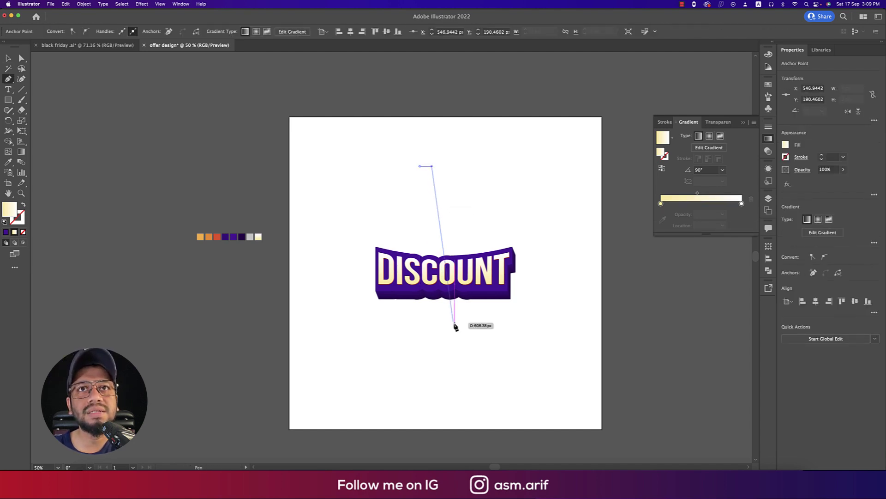
pyautogui.click(445, 279)
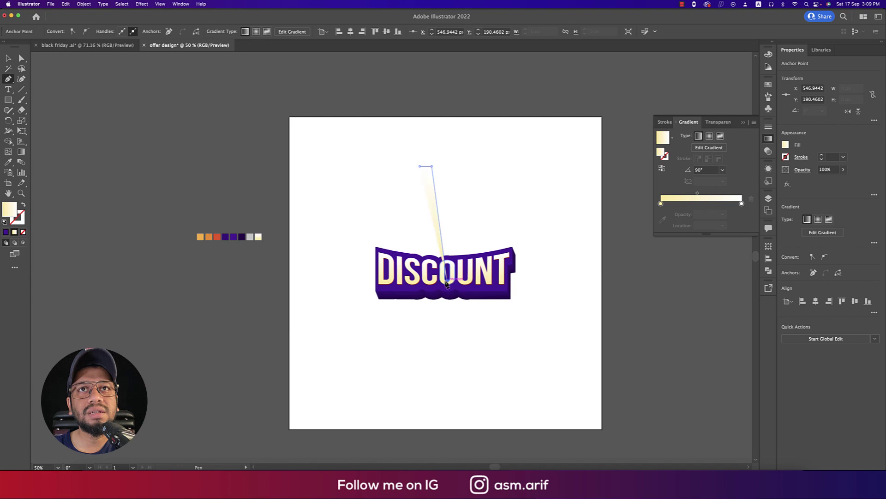
pyautogui.click(420, 166)
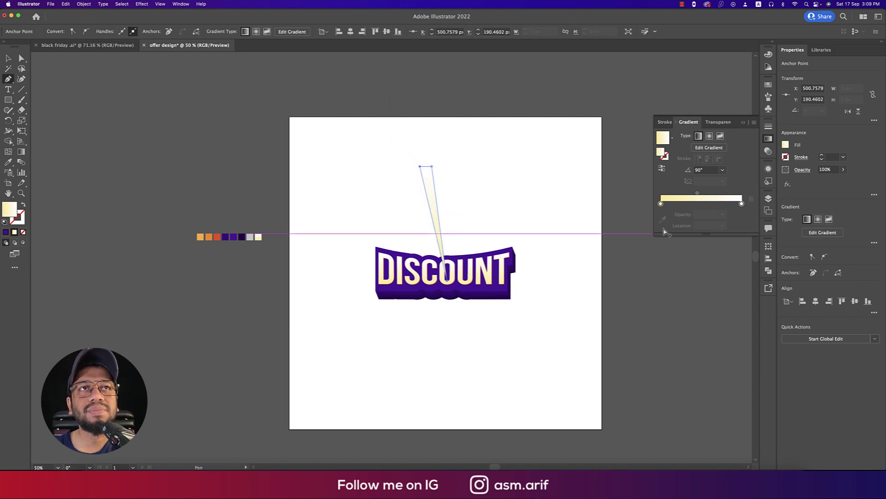
# - Fill the triangular ray with the darker orange palette swatch
pyautogui.press('i')
pyautogui.click(209, 237)
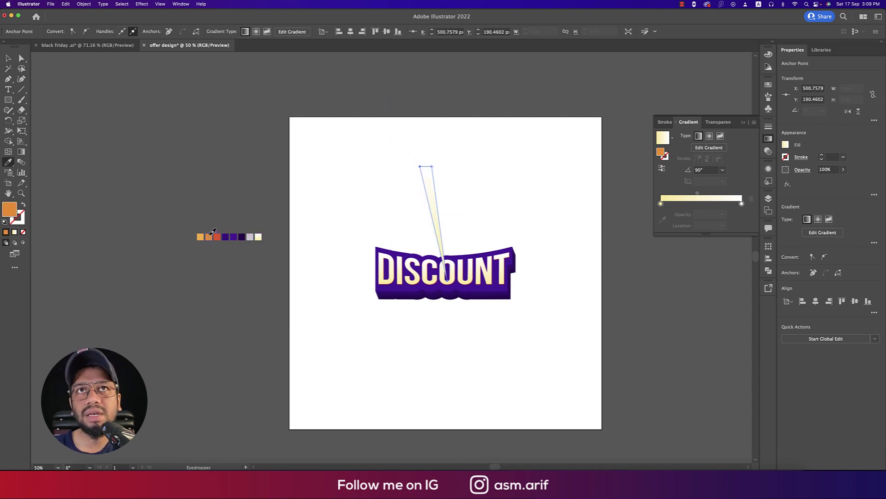
pyautogui.click(11, 58)
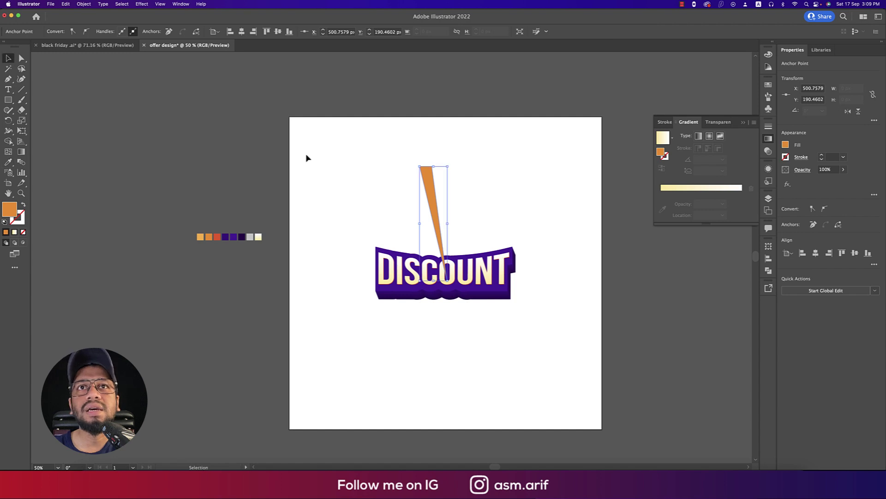
pyautogui.click(518, 202)
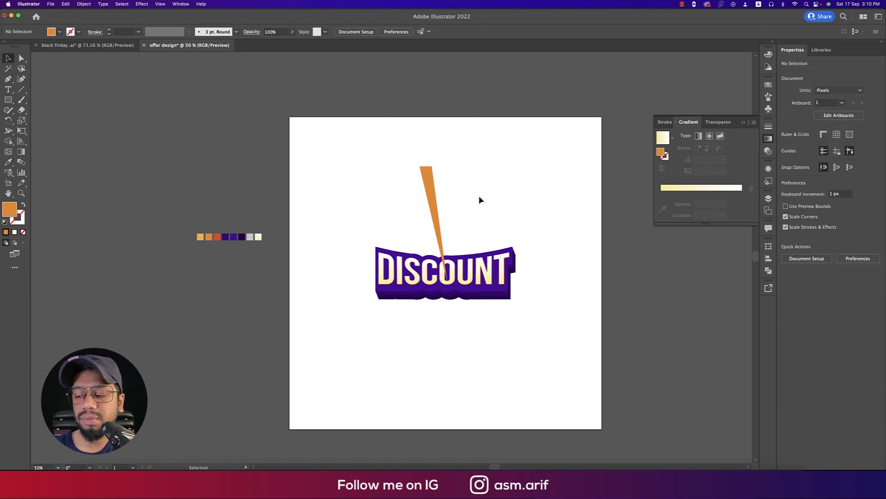
pyautogui.press('r')
pyautogui.scroll(2, 462, 250)
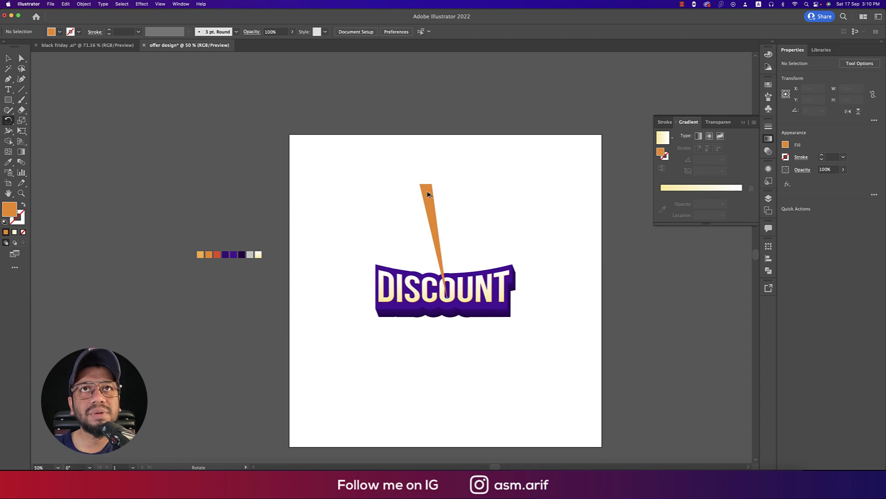
pyautogui.press('super+z')
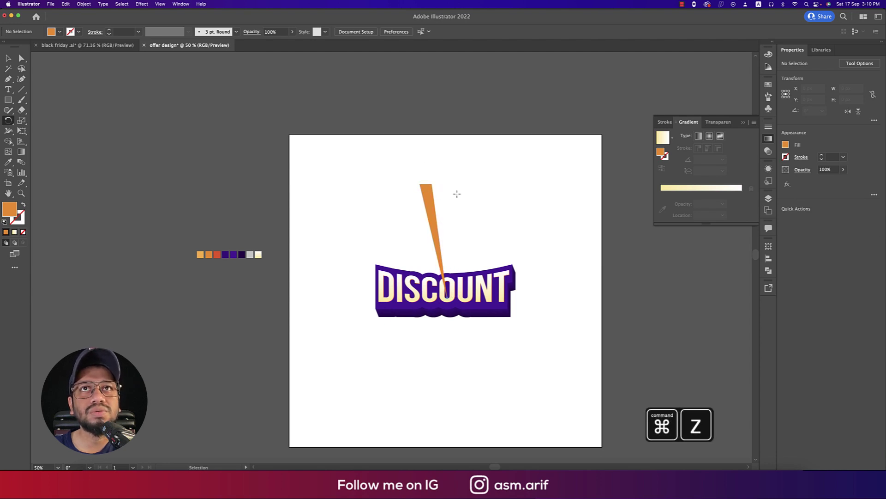
pyautogui.press('super+z')
pyautogui.press('super+shift+z')
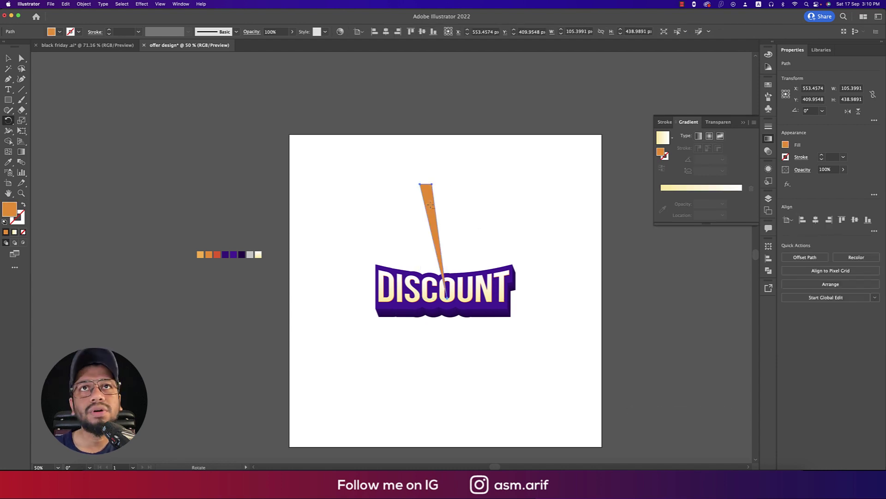
pyautogui.click(8, 58)
pyautogui.click(290, 145)
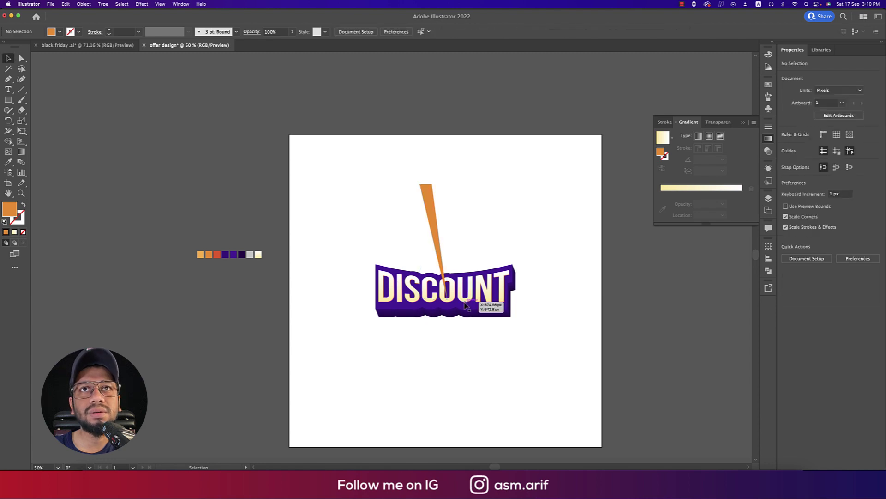
# - Rotate a copy of the orange ray clockwise by about 11° around its pointed lower tip
pyautogui.click(439, 237)
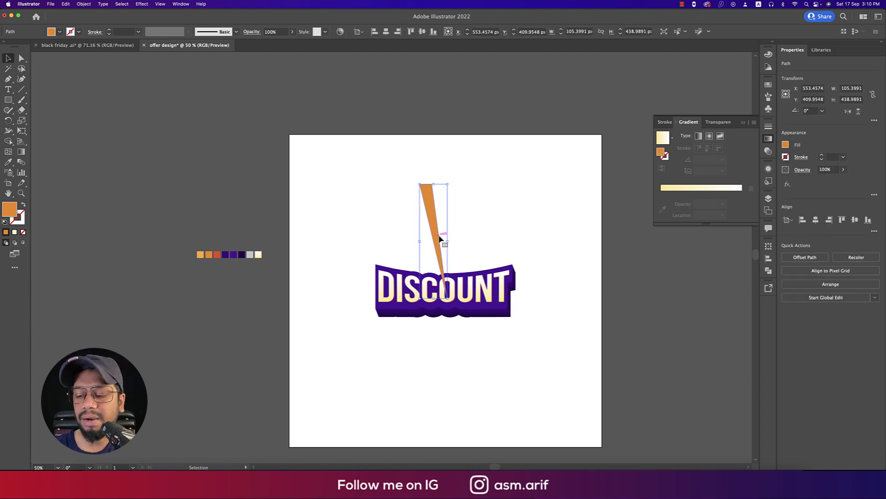
pyautogui.press('r')
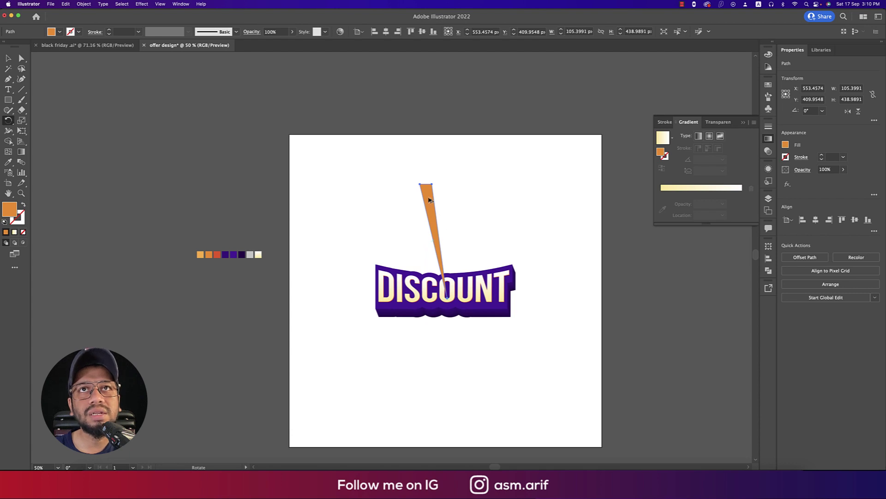
pyautogui.moveTo(429, 199); pyautogui.dragTo(470, 198)
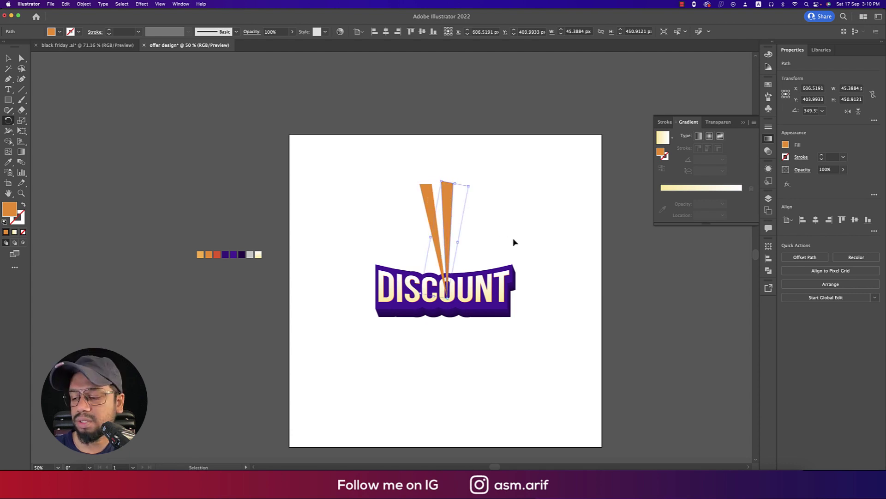
# - Repeat the rotated copy until the orange rays form a full circular sunburst
pyautogui.press('super+d')
pyautogui.press('super+d')
pyautogui.press('super+d')
pyautogui.press('super+d')
pyautogui.press('super+d')
pyautogui.press('super+d')
pyautogui.press('super+d')
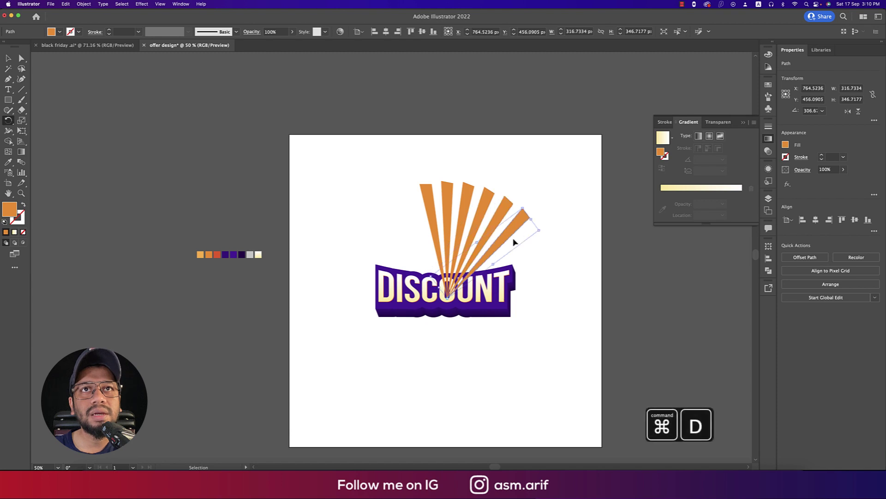
pyautogui.press('super+d')
pyautogui.press('super+d')
pyautogui.press('super+d')
pyautogui.press('super+d')
pyautogui.press('super+d')
pyautogui.press('super+d')
pyautogui.press('super+d')
pyautogui.press('super+d')
pyautogui.press('super+d')
pyautogui.press('super+d')
pyautogui.press('super+d')
pyautogui.press('super+d')
pyautogui.press('super+d')
pyautogui.press('super+d')
pyautogui.press('super+d')
pyautogui.press('super+d')
pyautogui.press('super+d')
pyautogui.press('super+d')
pyautogui.press('super+d')
pyautogui.press('super+d')
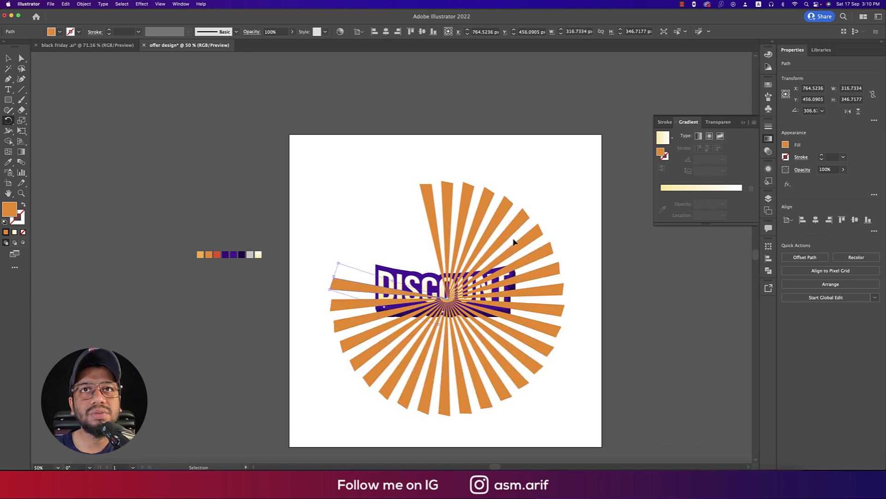
pyautogui.press('super+d')
pyautogui.press('super+d')
pyautogui.press('super+d')
pyautogui.press('super+d')
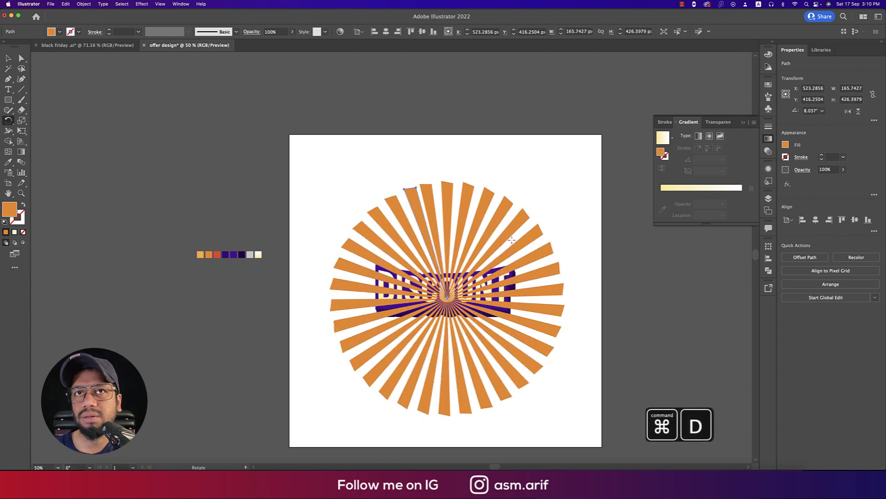
# - Select all the orange rays without the DISCOUNT lettering and group them
pyautogui.click(7, 58)
pyautogui.moveTo(313, 115); pyautogui.dragTo(596, 428)
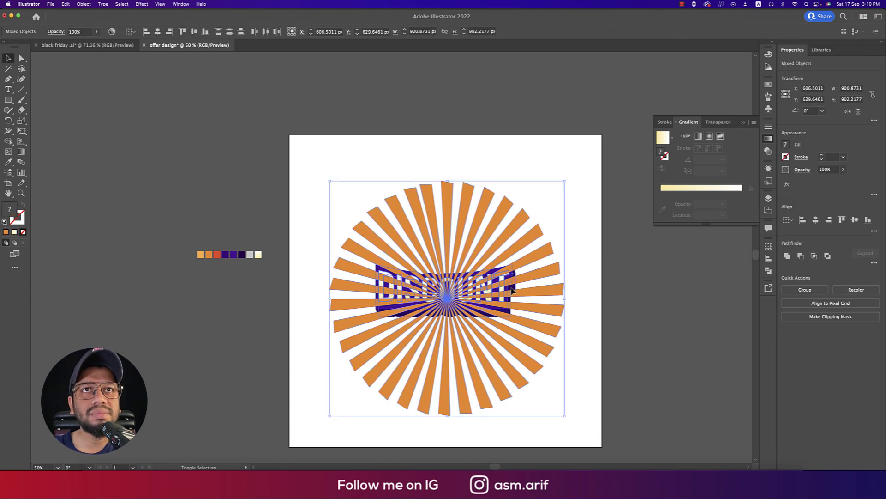
pyautogui.keyDown('shift'); pyautogui.click(512, 289); pyautogui.keyUp('shift')
pyautogui.hotkey('ctrl', 'g')
# - Send the sunburst group behind the DISCOUNT lettering and center it horizontally and vertically on the artboard
pyautogui.hotkey('ctrl', '[')
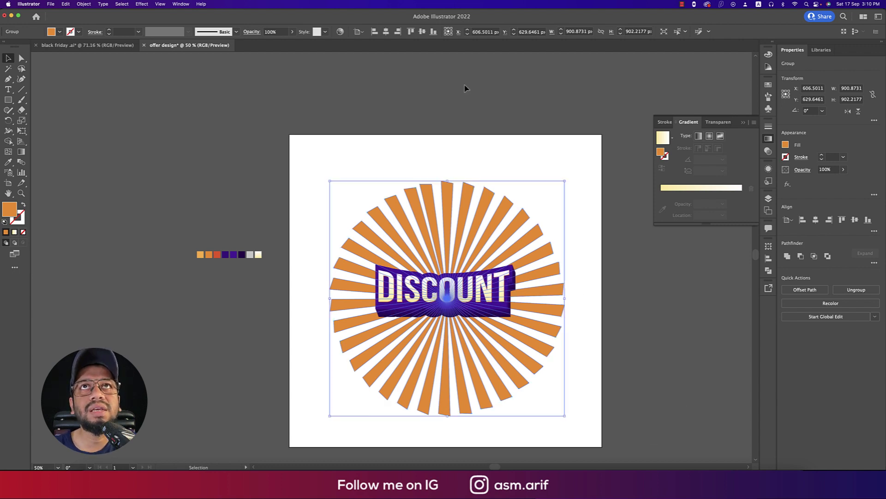
pyautogui.click(421, 31)
pyautogui.click(386, 32)
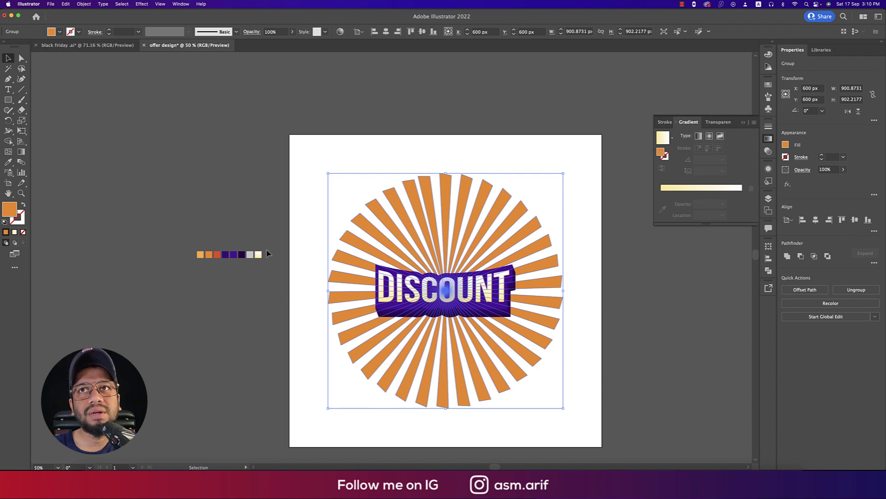
# - Give the sunburst a radial gradient and color its inner stop with the brighter purple palette swatch
pyautogui.click(664, 138)
pyautogui.click(710, 135)
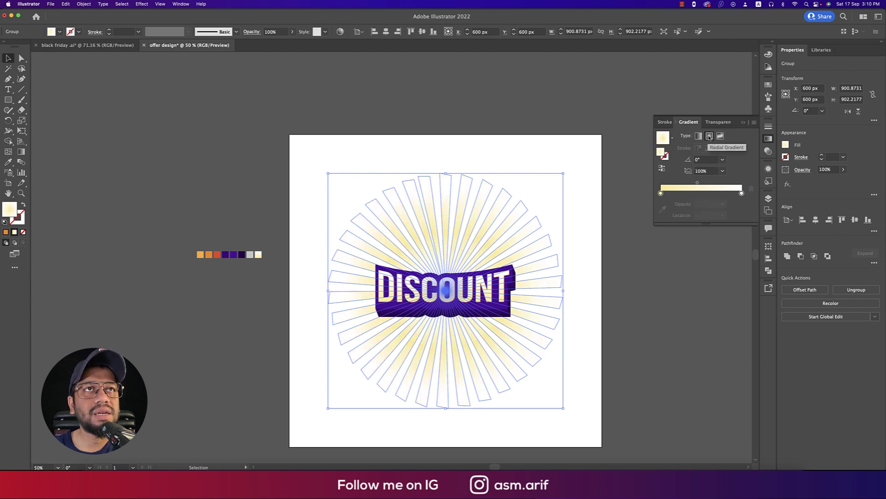
pyautogui.click(661, 194)
pyautogui.click(663, 210)
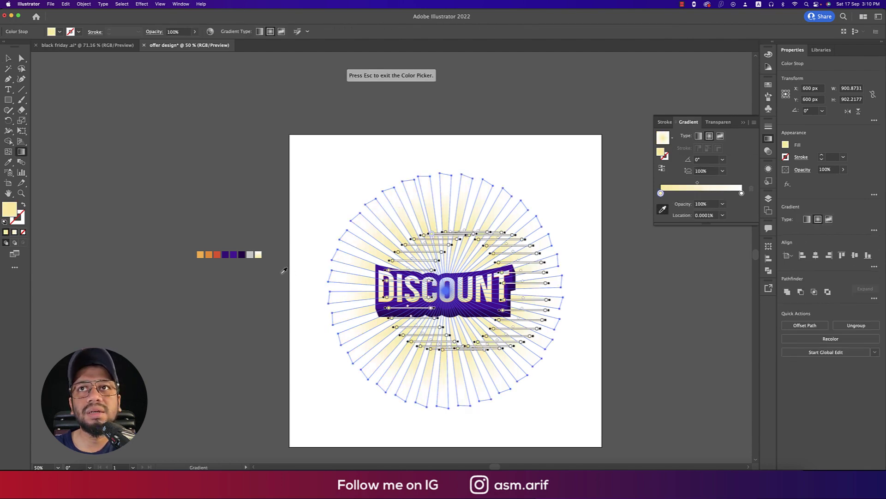
pyautogui.click(234, 254)
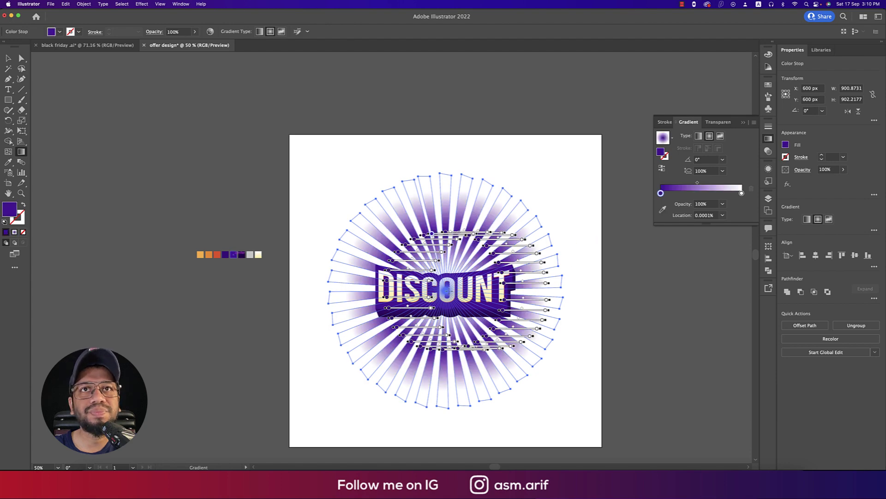
# - Stretch one shared radial gradient across all the rays, from the sunburst's center outward to near its edge
pyautogui.moveTo(442, 290); pyautogui.dragTo(535, 299)
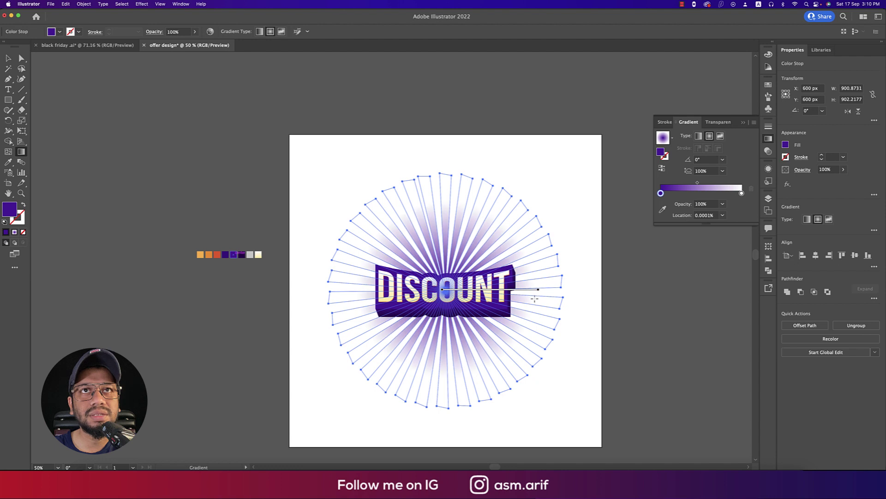
pyautogui.click(9, 59)
pyautogui.click(269, 233)
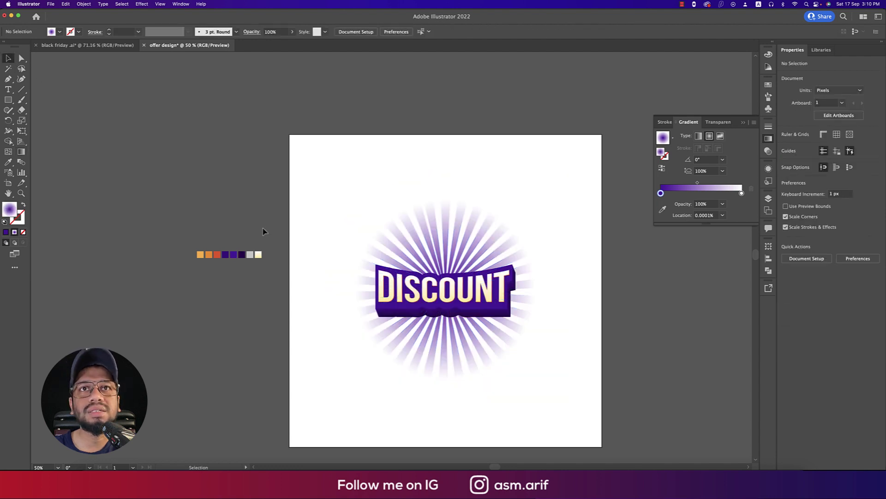
# - Set the opacity of the sunburst gradient's purple inner stop to 80%
pyautogui.click(480, 356)
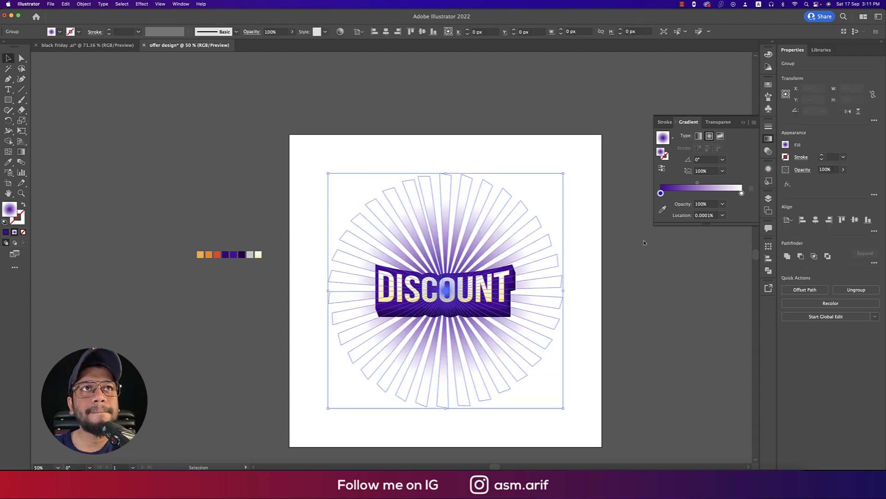
pyautogui.doubleClick(660, 194)
pyautogui.click(684, 210)
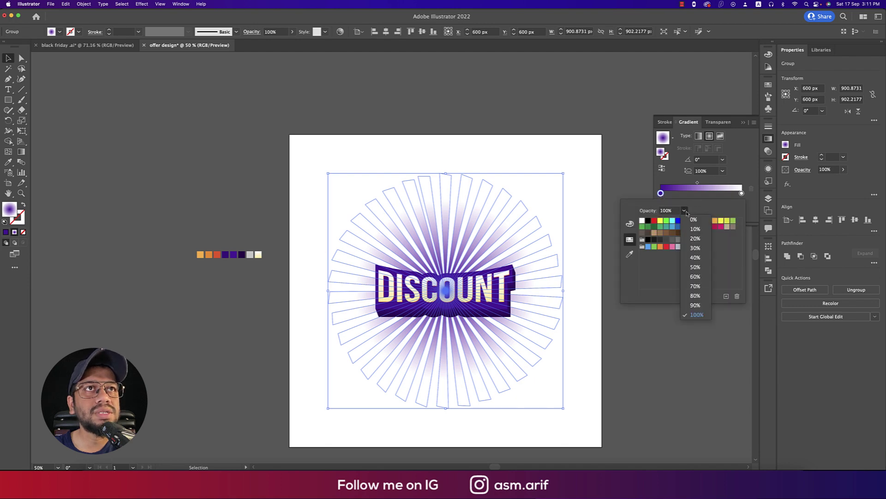
pyautogui.click(696, 296)
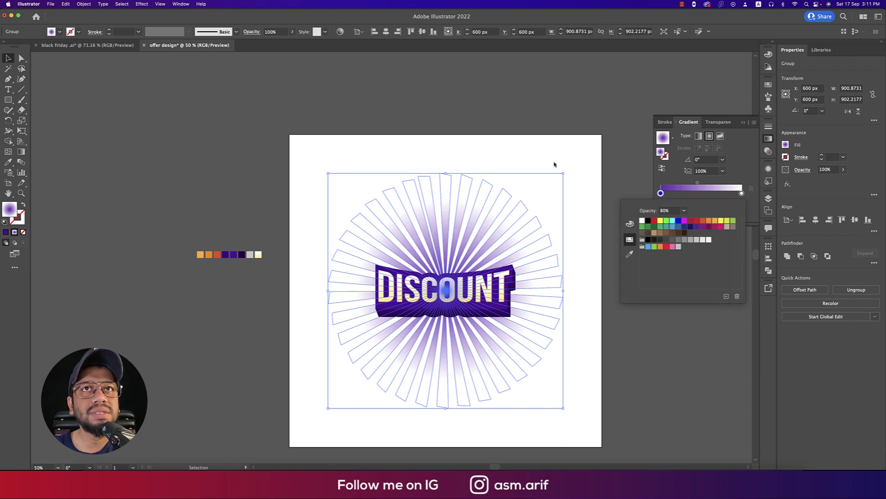
pyautogui.click(571, 197)
pyautogui.click(581, 158)
# - Set the opacity of the sunburst gradient's white outer stop to 10%
pyautogui.click(512, 240)
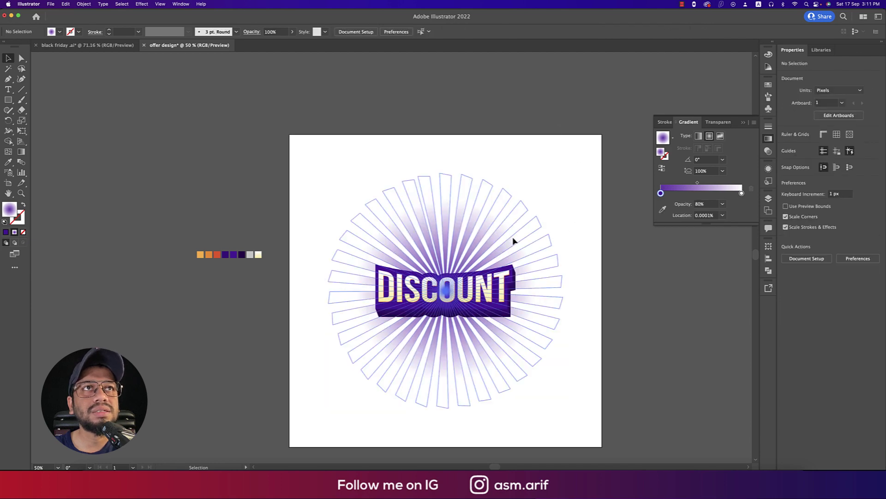
pyautogui.click(722, 204)
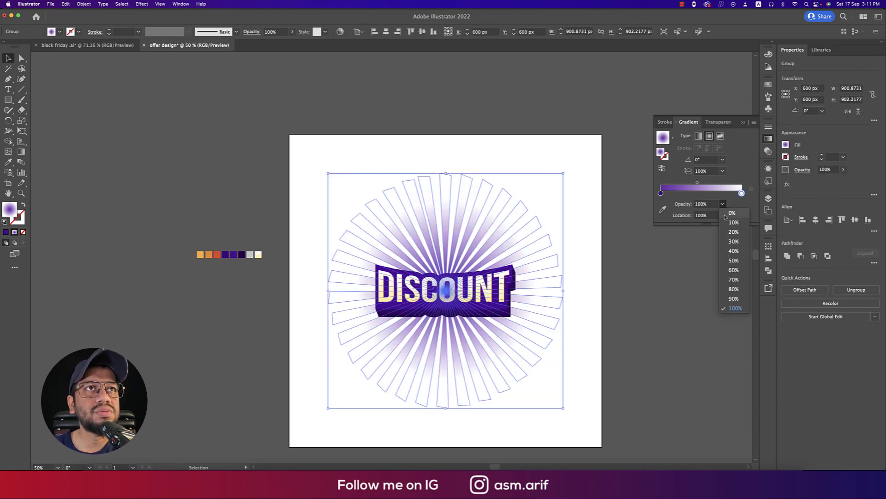
pyautogui.click(738, 221)
pyautogui.click(613, 217)
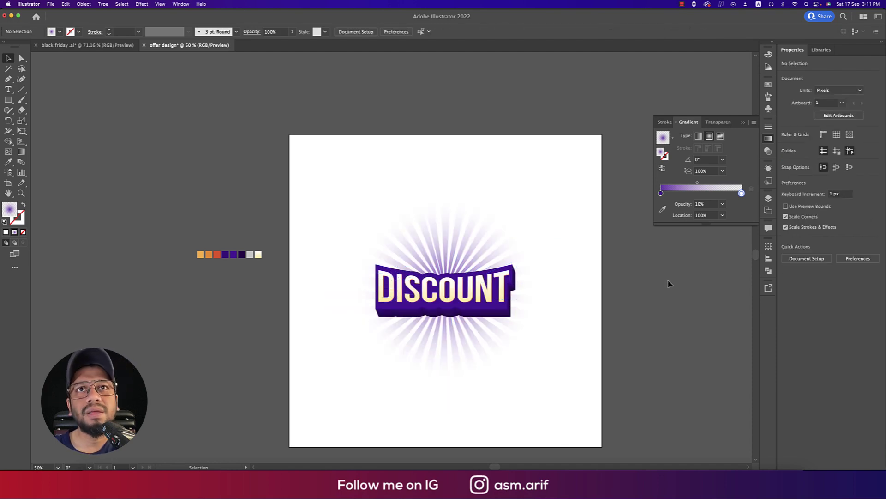
# - Scale the sunburst group up proportionally from its center so the rays extend further beyond the lettering
pyautogui.click(520, 257)
pyautogui.moveTo(564, 290); pyautogui.dragTo(594, 294)
pyautogui.click(649, 305)
pyautogui.scroll(1, 649, 305)
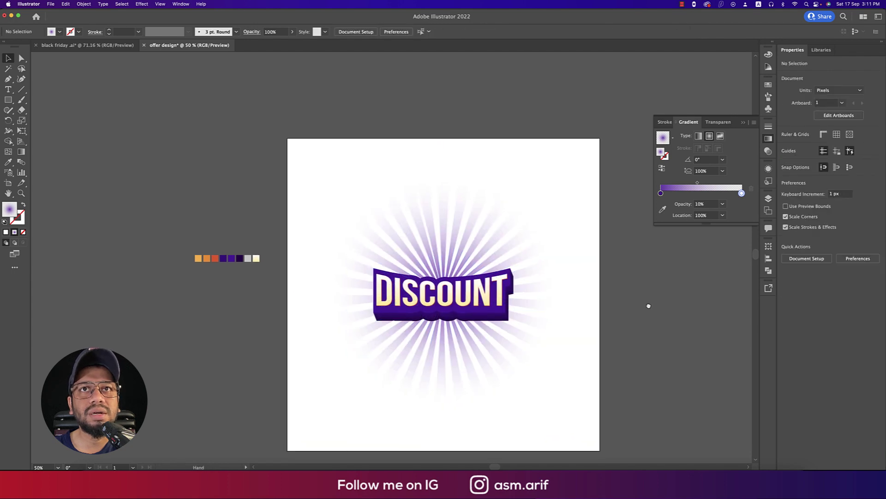
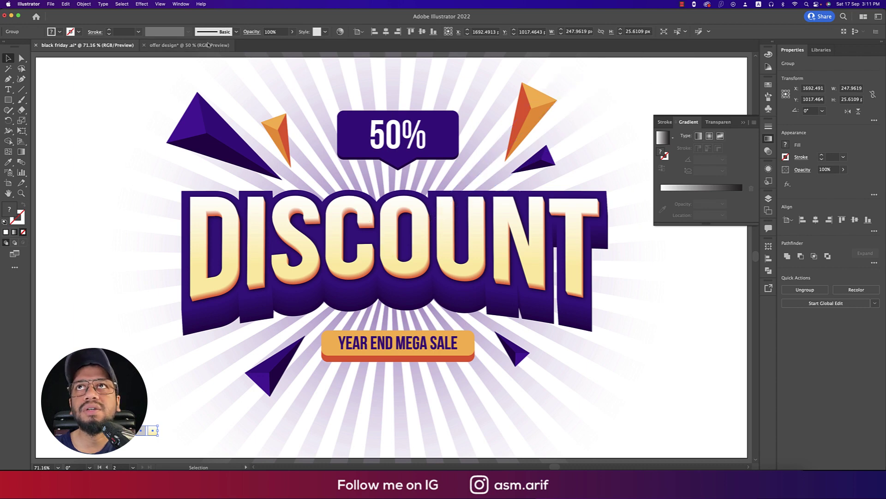
# - In the offer design document, draw a closed, narrow triangle with the Pen tool above the lettering's left end, pointing down toward it
pyautogui.click(189, 45)
pyautogui.scroll(2, 526, 246)
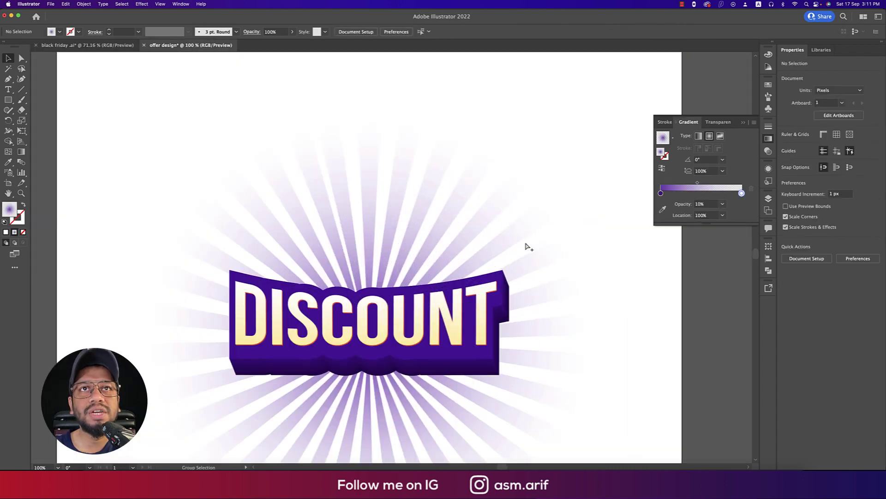
pyautogui.press('p')
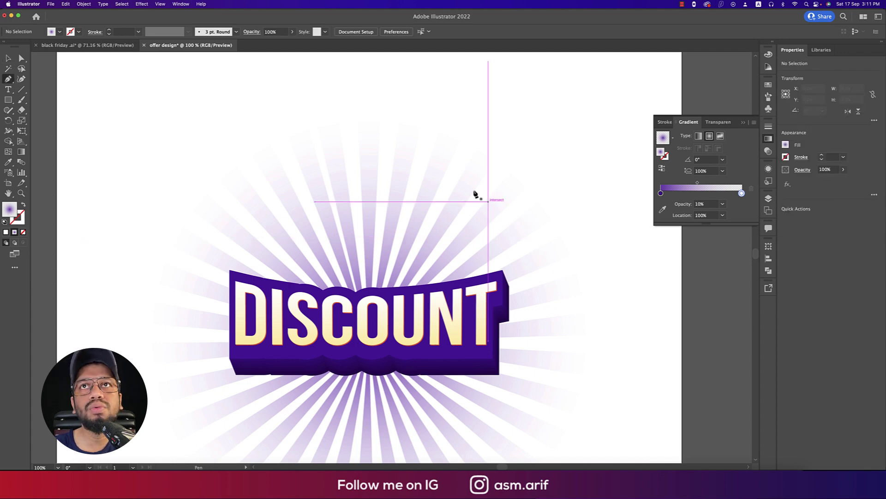
pyautogui.click(201, 171)
pyautogui.click(235, 151)
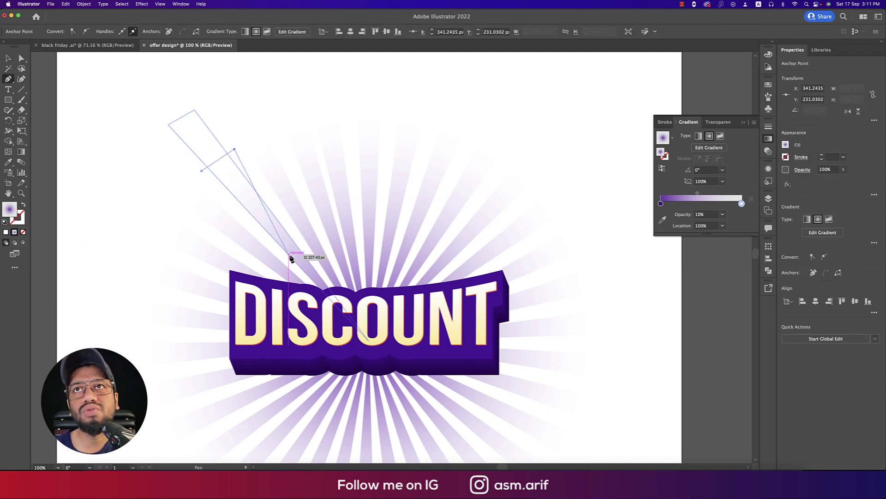
pyautogui.click(257, 231)
pyautogui.click(201, 171)
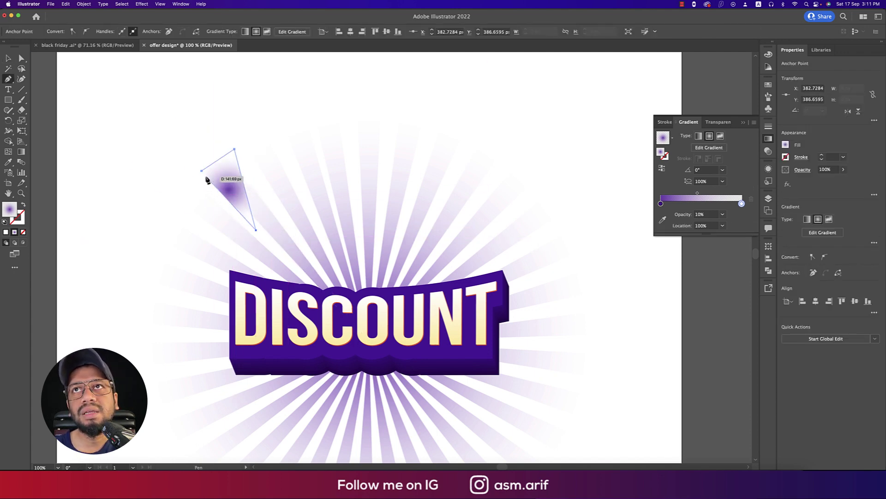
# - Fill the triangle with the red-orange palette swatch using the Eyedropper, and deselect it
pyautogui.moveTo(343, 295); pyautogui.dragTo(559, 306)
pyautogui.press('BackSpace')
pyautogui.press('BackSpace')
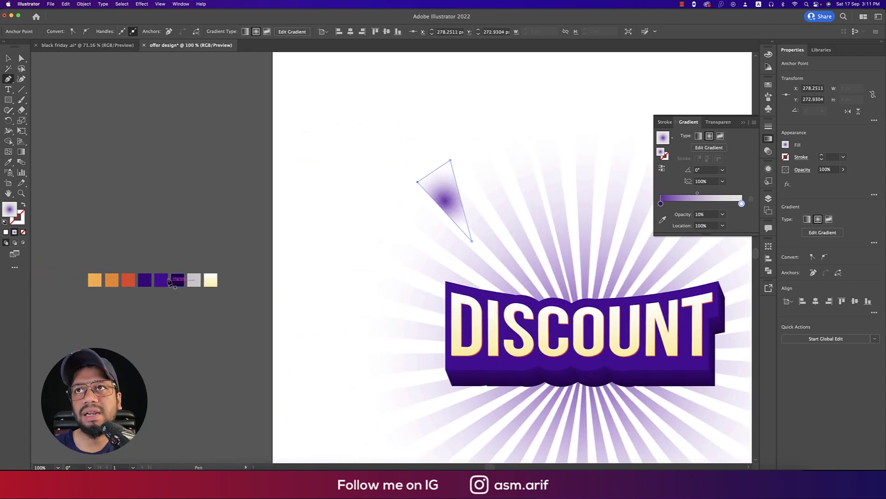
pyautogui.press('i')
pyautogui.click(131, 278)
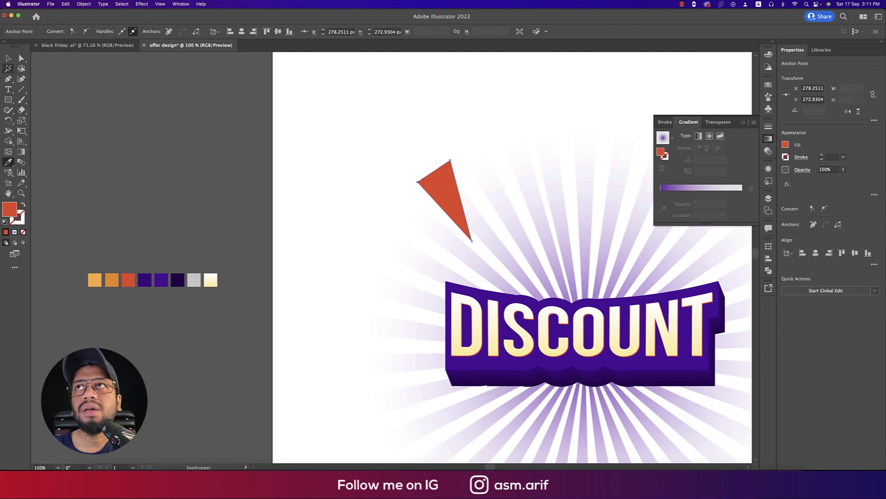
pyautogui.press('v')
pyautogui.click(322, 162)
# - Draw the shard's upper facet from the triangle's two top corners to an inner point, and fill it with the darker orange swatch
pyautogui.press('p')
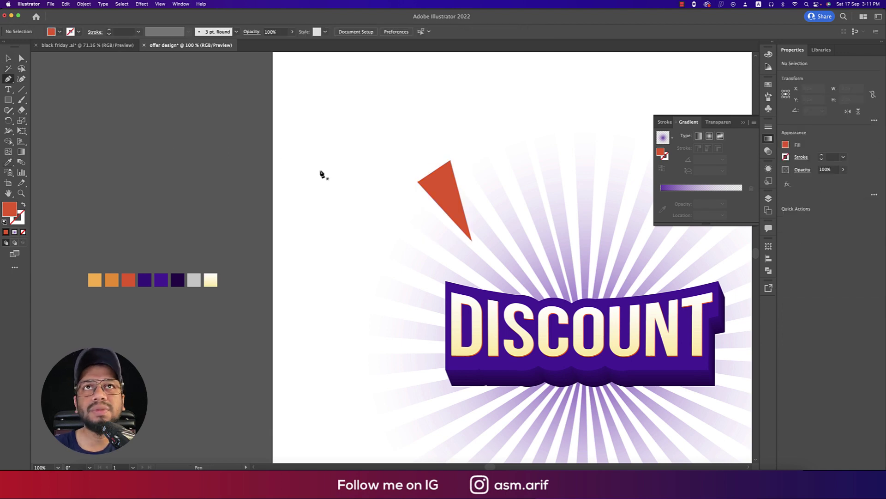
pyautogui.moveTo(450, 162); pyautogui.dragTo(419, 185)
pyautogui.click(444, 186)
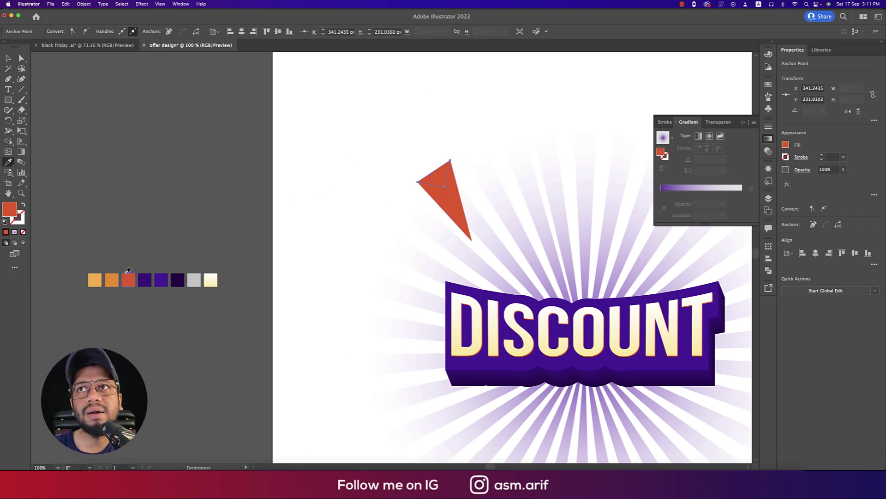
pyautogui.click(113, 276)
pyautogui.click(8, 58)
pyautogui.click(110, 124)
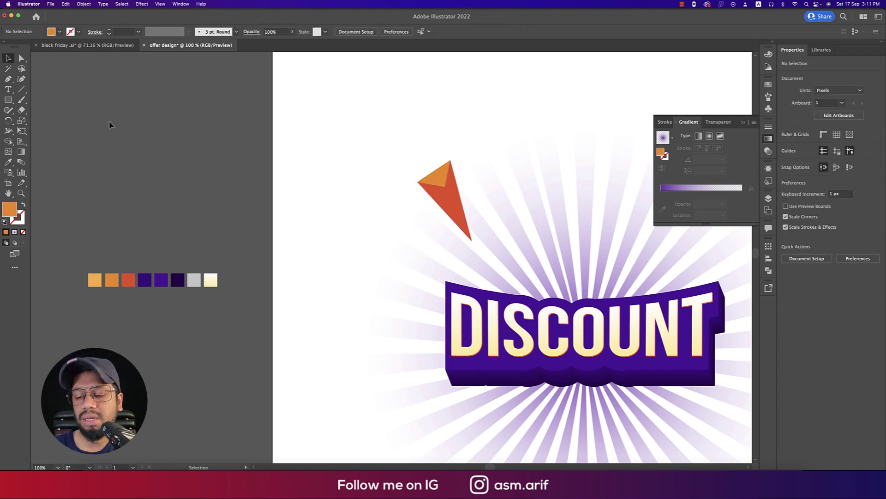
# - Draw the shard's lower-left facet between the left corner, the tip and the inner point, and fill it with the light orange swatch
pyautogui.press('p')
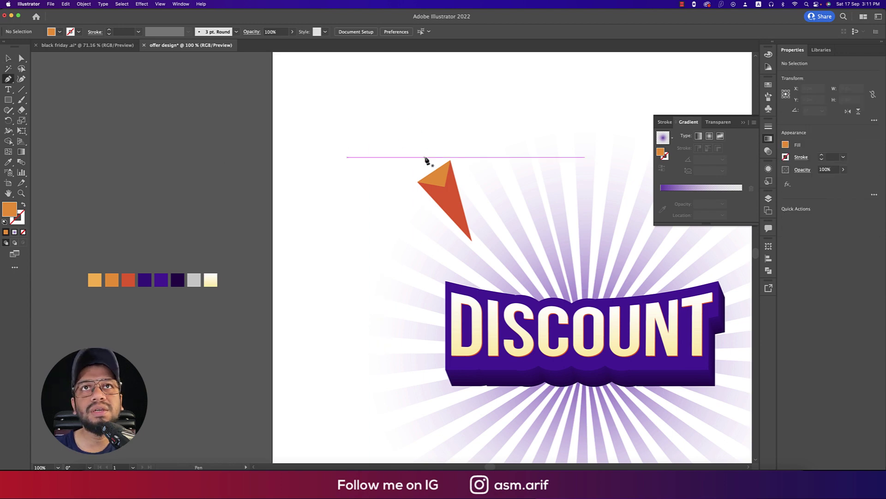
pyautogui.click(418, 184)
pyautogui.click(472, 241)
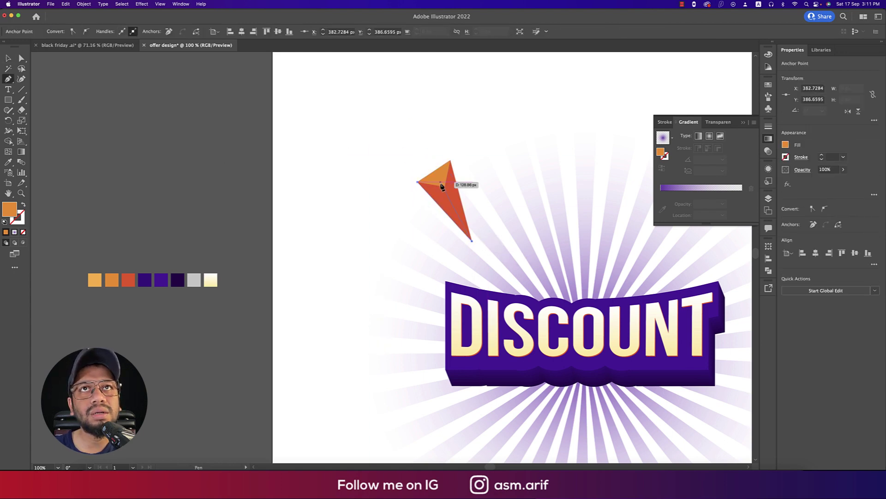
pyautogui.click(445, 188)
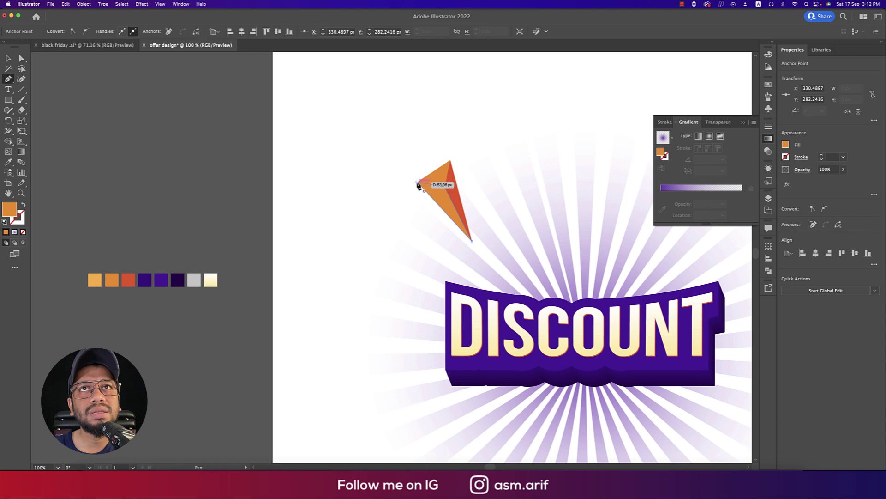
pyautogui.click(417, 182)
pyautogui.press('i')
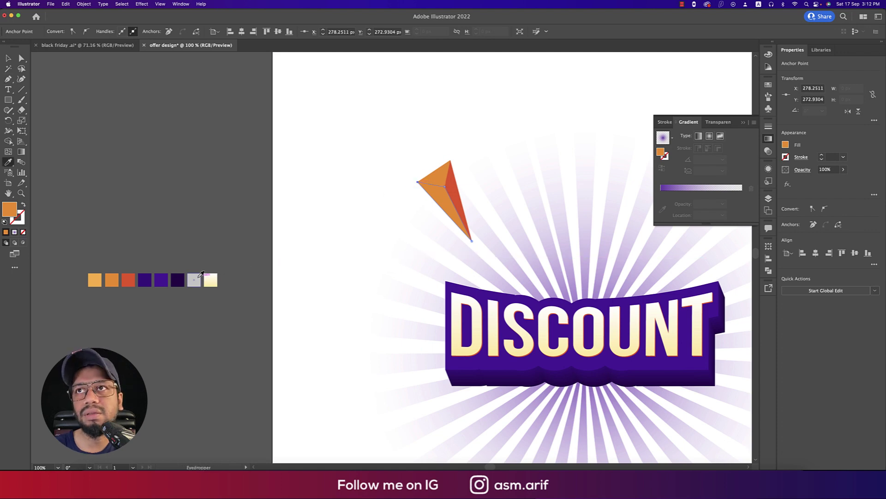
pyautogui.click(95, 280)
pyautogui.click(104, 128)
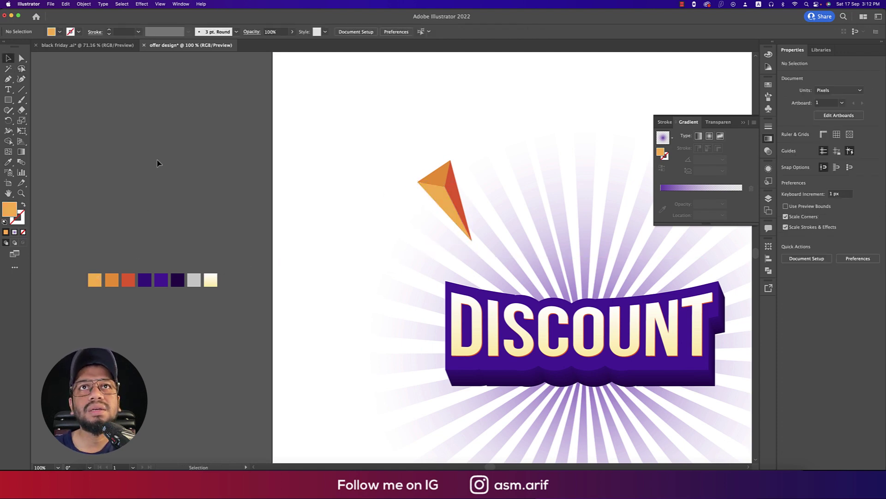
# - Group the three facets and arrange two copies above the lettering's left end: a small upright shard and a larger one rotated about 36°
pyautogui.press('space')
pyautogui.moveTo(248, 187); pyautogui.dragTo(199, 190)
pyautogui.click(384, 187)
pyautogui.keyDown('shift'); pyautogui.click(380, 178); pyautogui.keyUp('shift')
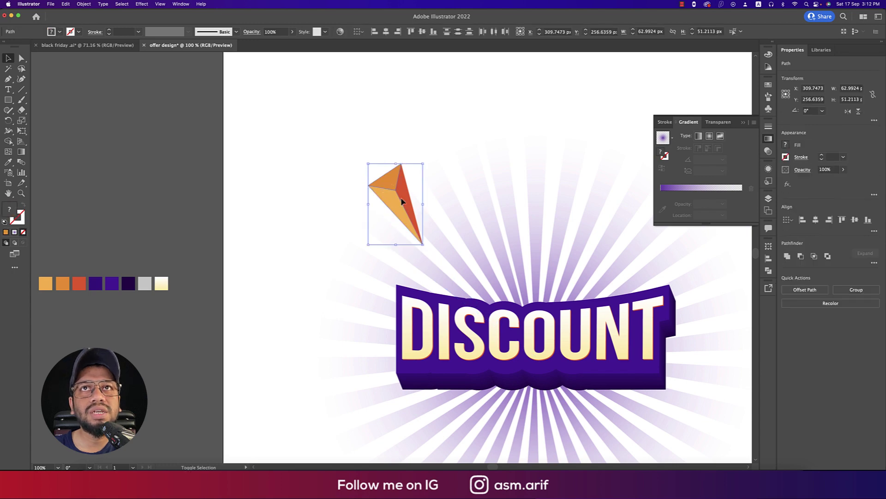
pyautogui.moveTo(368, 164); pyautogui.dragTo(409, 256)
pyautogui.press('super+g')
pyautogui.moveTo(356, 235); pyautogui.dragTo(300, 224)
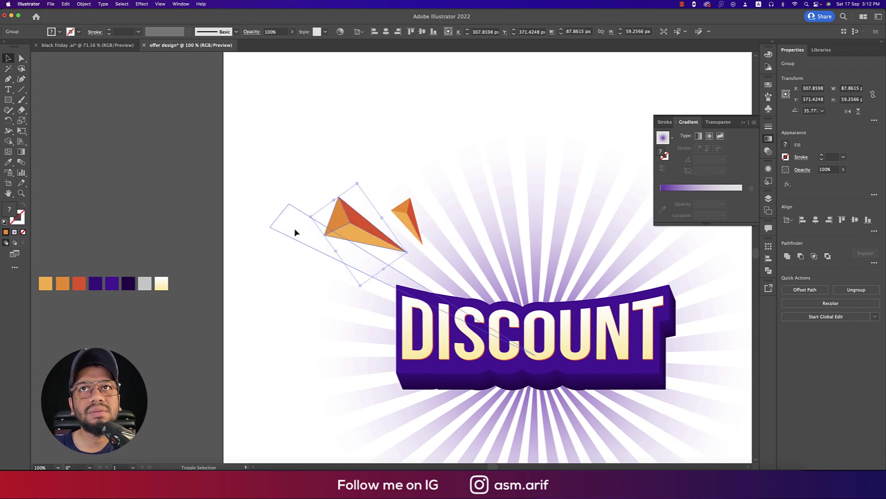
pyautogui.click(165, 161)
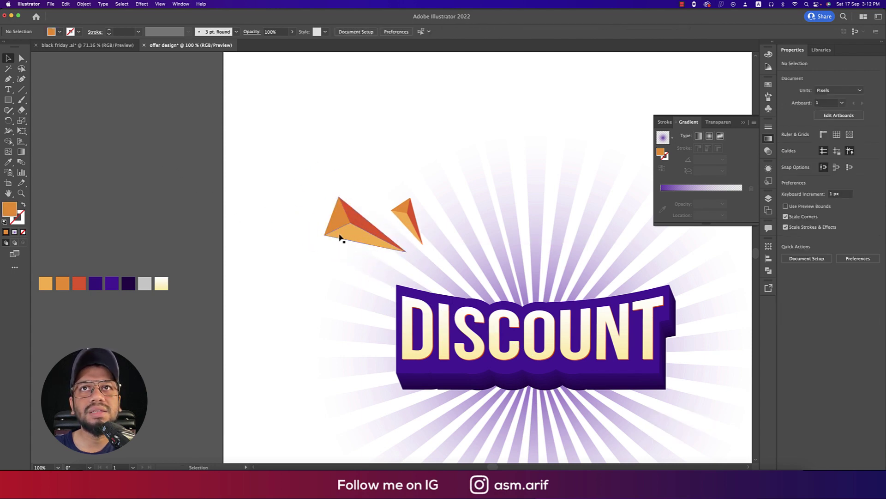
# - Inside the small shard's group, recolor the lower-left facet with the darkest purple palette swatch
pyautogui.click(400, 222)
pyautogui.doubleClick(402, 222)
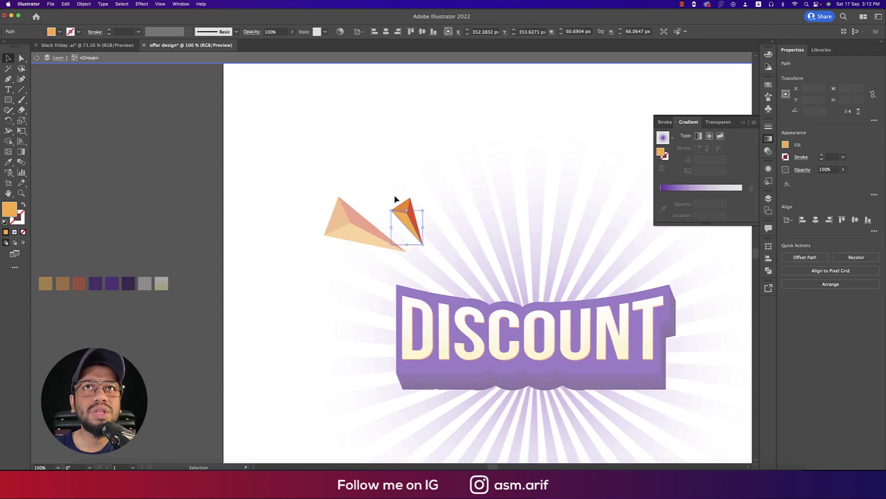
pyautogui.press('i')
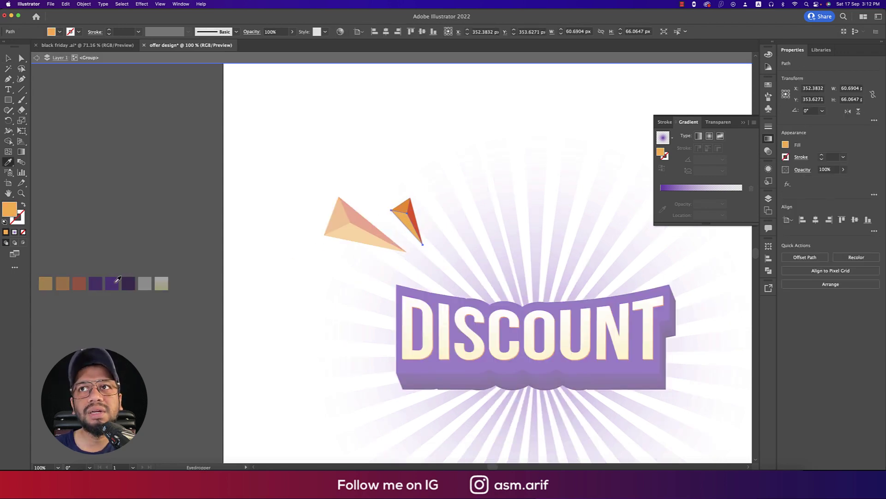
pyautogui.click(113, 283)
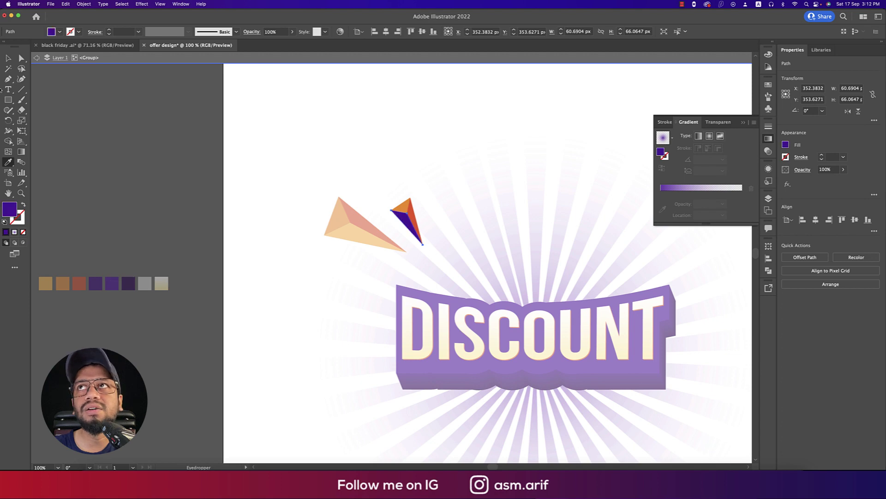
pyautogui.click(8, 58)
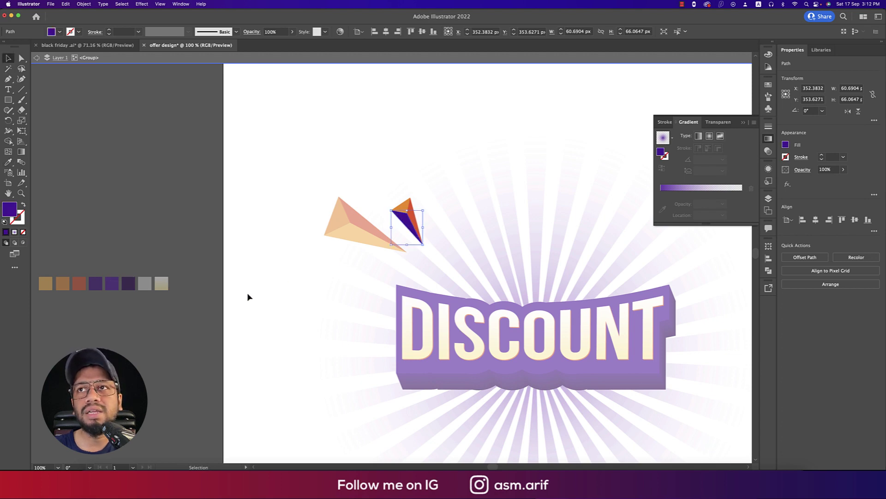
pyautogui.press('i')
pyautogui.click(126, 286)
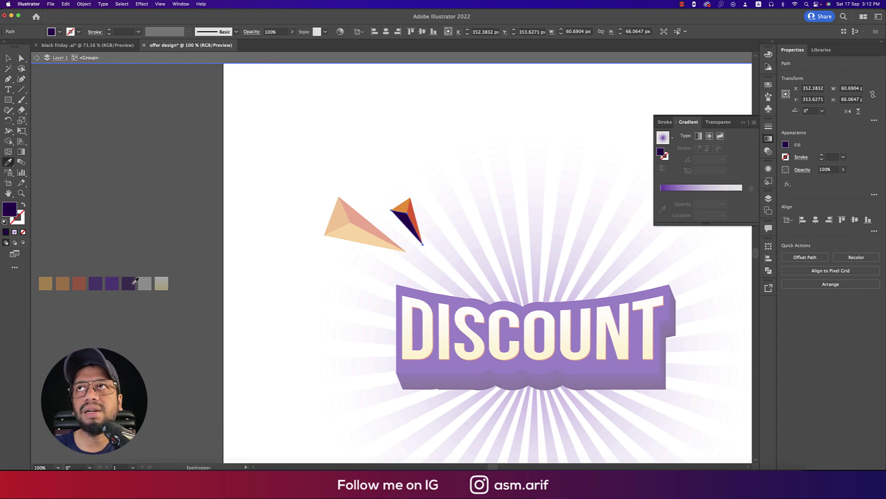
pyautogui.click(90, 110)
# - Recolor the small shard's red right facet with the brightest purple palette swatch
pyautogui.click(406, 205)
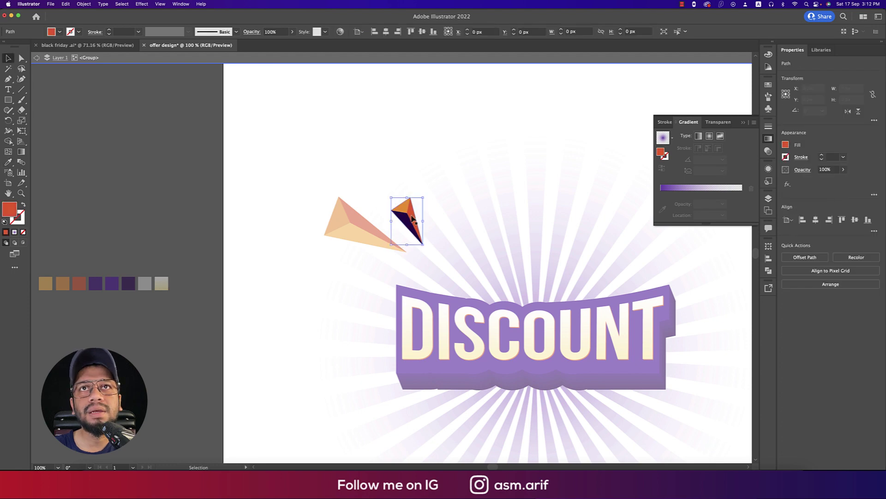
pyautogui.press('i')
pyautogui.click(110, 281)
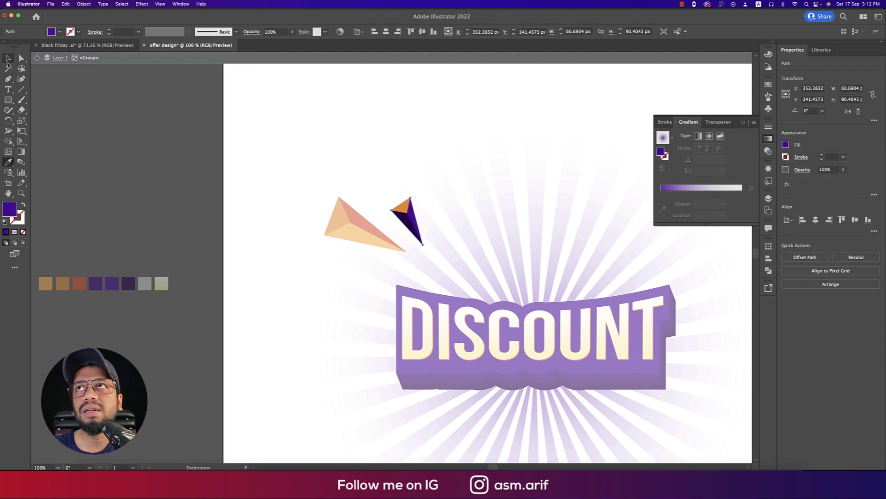
pyautogui.click(8, 60)
pyautogui.click(123, 135)
# - Recolor the small shard's orange upper facet with the medium dark purple swatch, and leave the group's isolation
pyautogui.click(402, 206)
pyautogui.press('i')
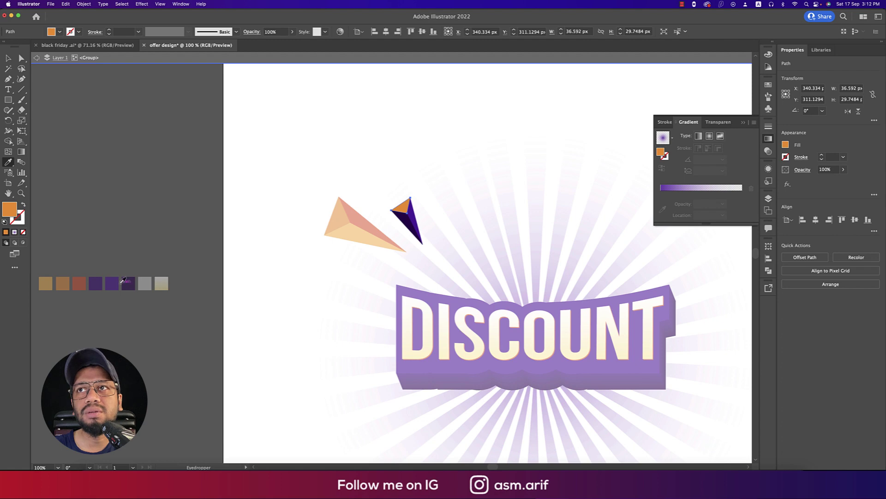
pyautogui.click(96, 281)
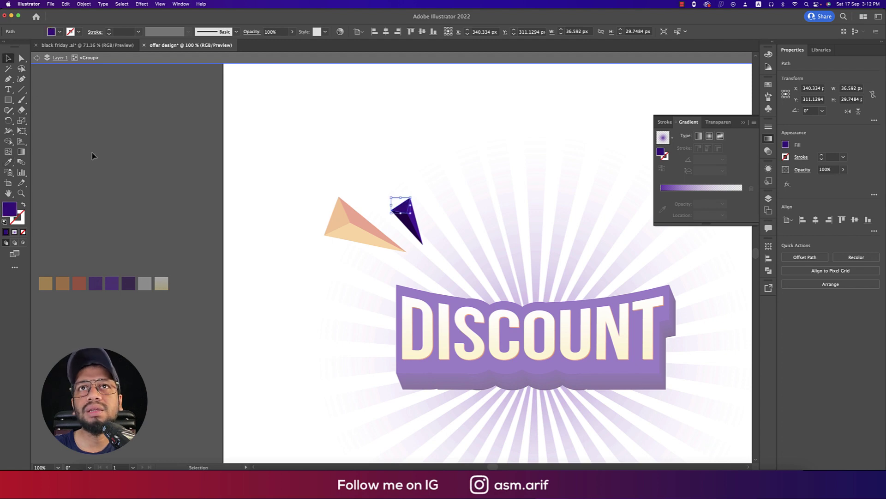
pyautogui.click(113, 165)
# - Inside the large shard's group, recolor the red upper-right facet with the light orange swatch
pyautogui.doubleClick(361, 226)
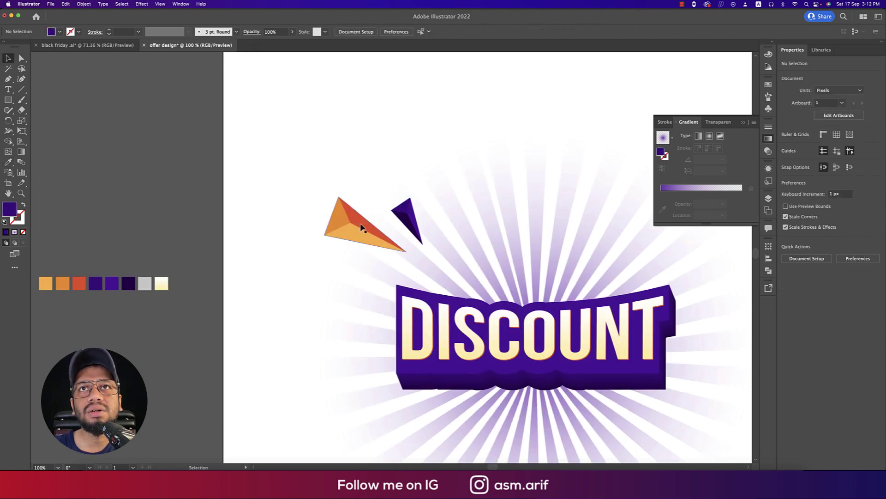
pyautogui.click(363, 229)
pyautogui.doubleClick(365, 228)
pyautogui.click(366, 228)
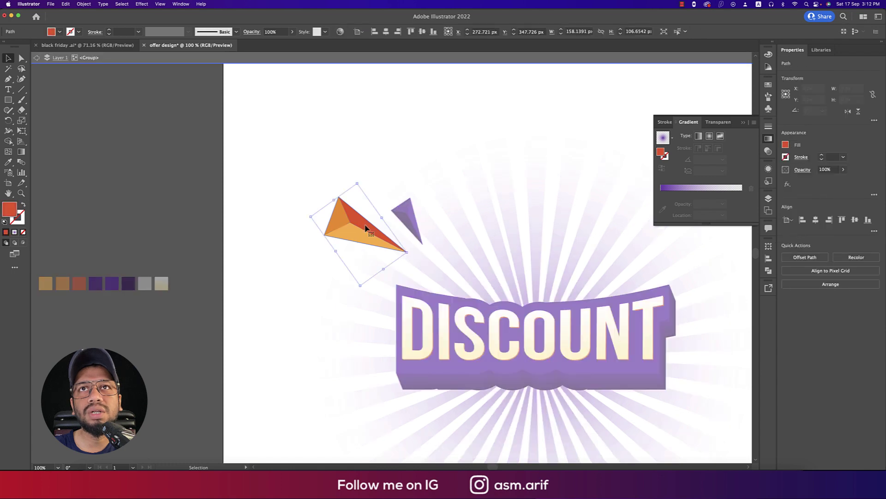
pyautogui.press('i')
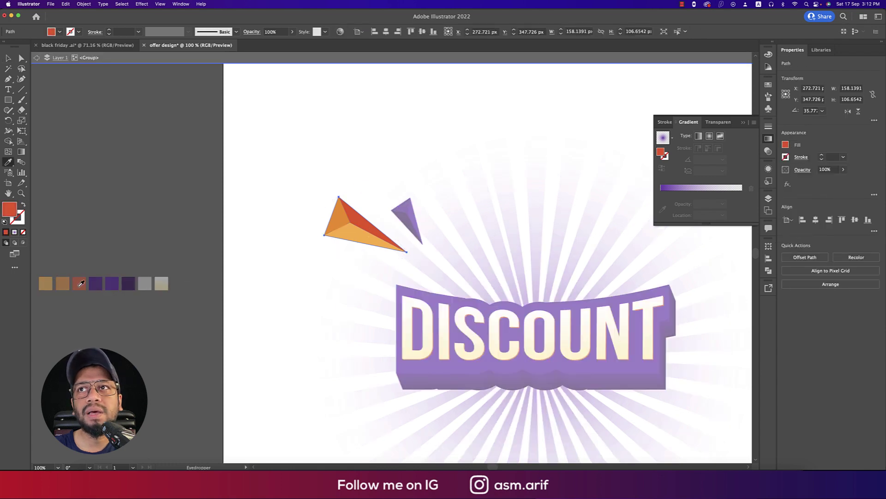
pyautogui.click(48, 283)
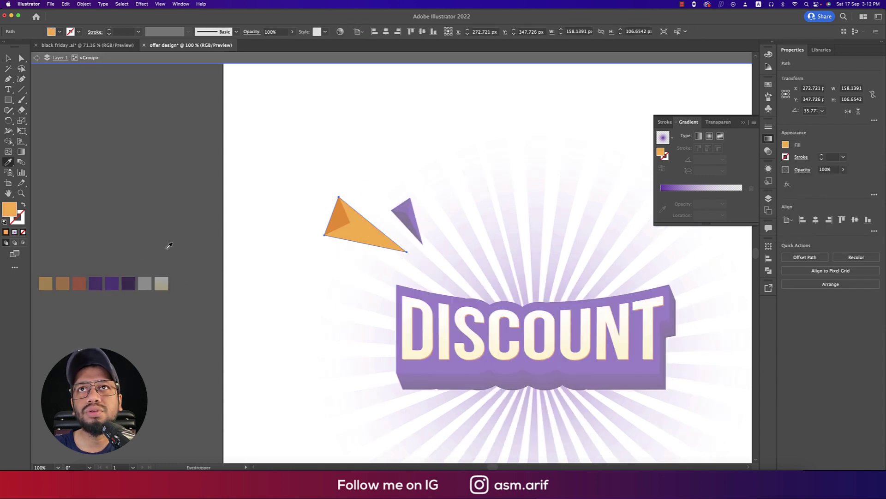
# - Recolor the large shard's lower facet with the red-orange swatch, and leave the group's isolation
pyautogui.press('v')
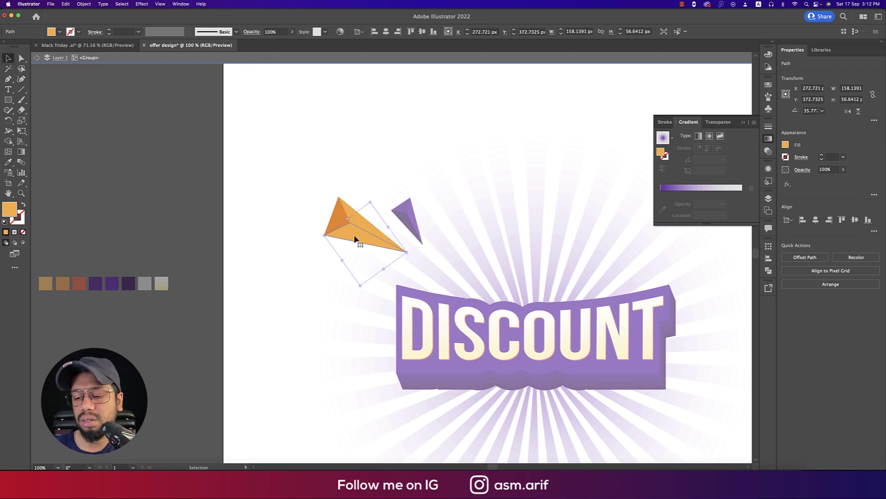
pyautogui.press('i')
pyautogui.click(83, 283)
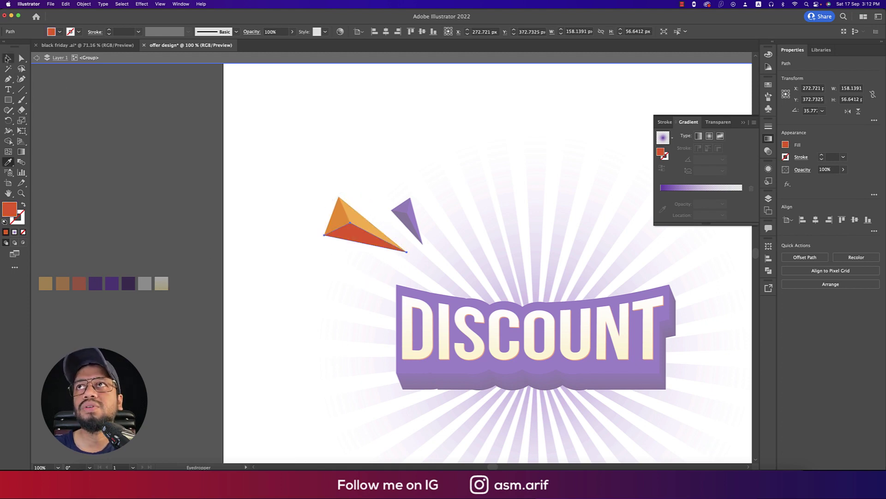
pyautogui.click(7, 58)
pyautogui.doubleClick(96, 164)
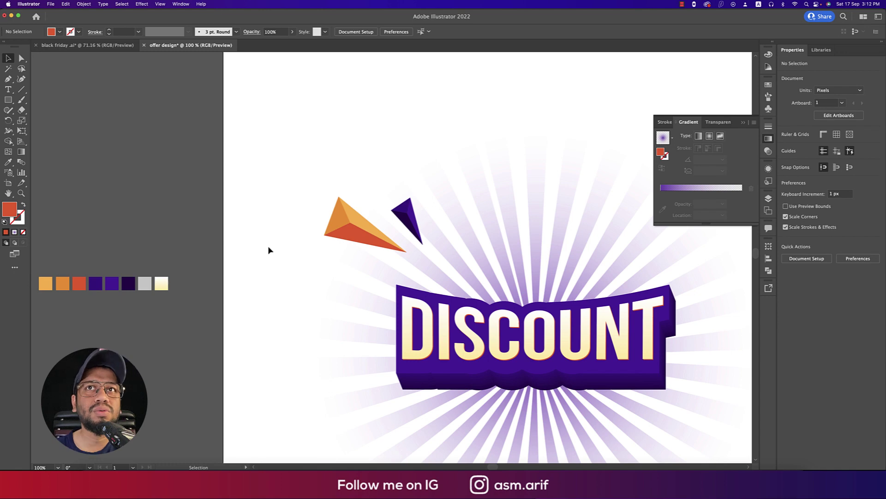
# - Duplicate the pair of upper-left shards to the lettering's upper right and flip the copy horizontally
pyautogui.press('super+minus')
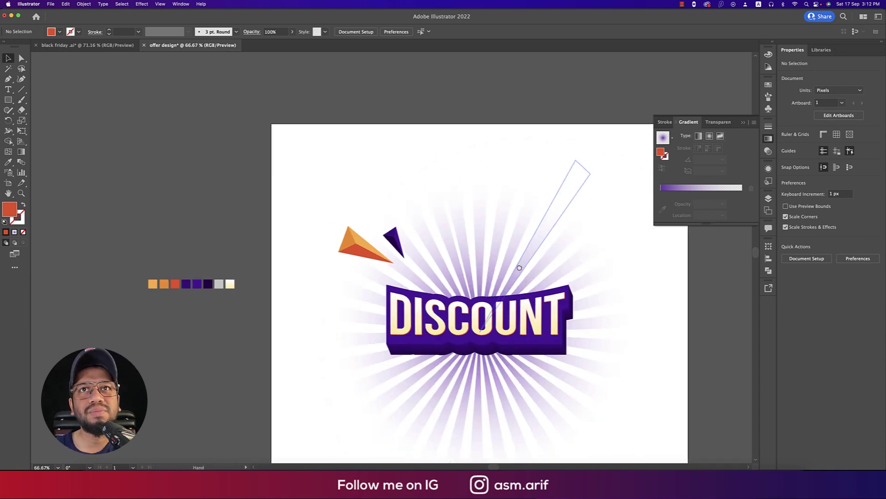
pyautogui.moveTo(520, 267); pyautogui.dragTo(460, 269)
pyautogui.click(340, 250)
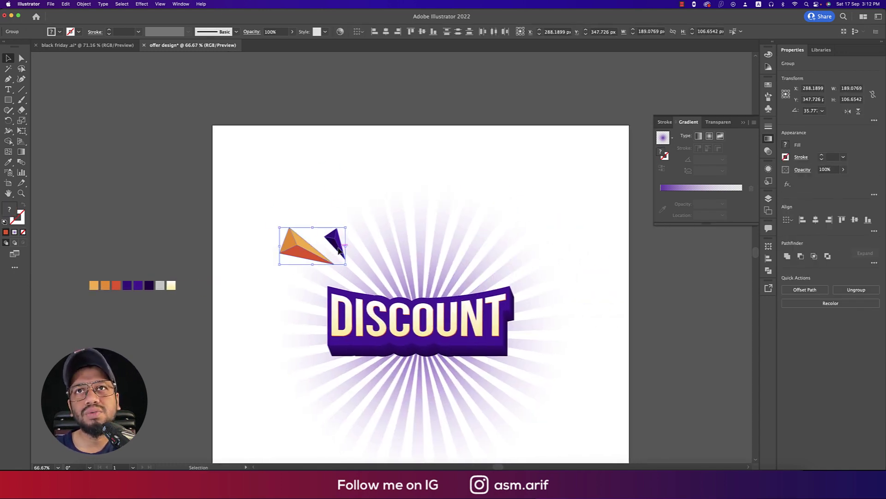
pyautogui.moveTo(339, 249); pyautogui.dragTo(542, 273)
pyautogui.click(849, 112)
pyautogui.click(593, 359)
pyautogui.moveTo(593, 359); pyautogui.dragTo(587, 315)
pyautogui.click(669, 360)
pyautogui.moveTo(640, 333); pyautogui.dragTo(631, 290)
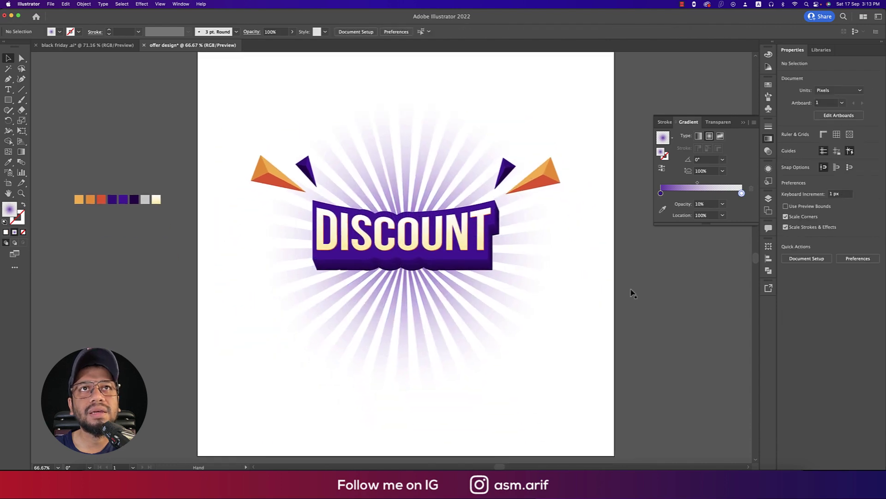
# - Place smaller copies of the orange shard below the lettering's lower-left and lower-right corners, mirrored to each other
pyautogui.click(543, 184)
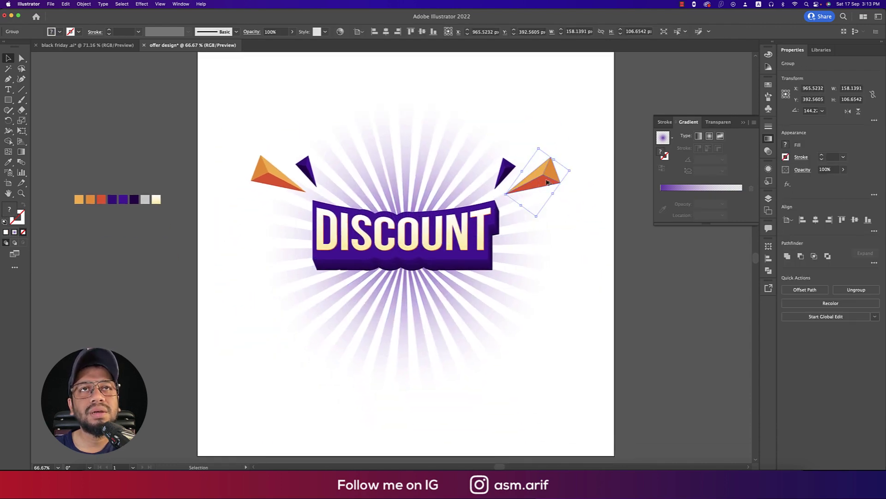
pyautogui.moveTo(542, 185); pyautogui.dragTo(339, 295)
pyautogui.click(849, 111)
pyautogui.click(602, 316)
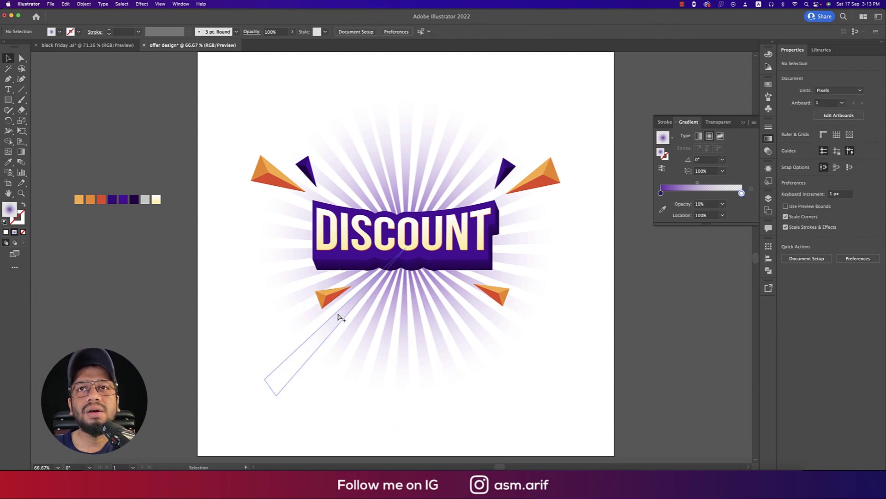
pyautogui.scroll(1, 336, 311)
pyautogui.doubleClick(327, 287)
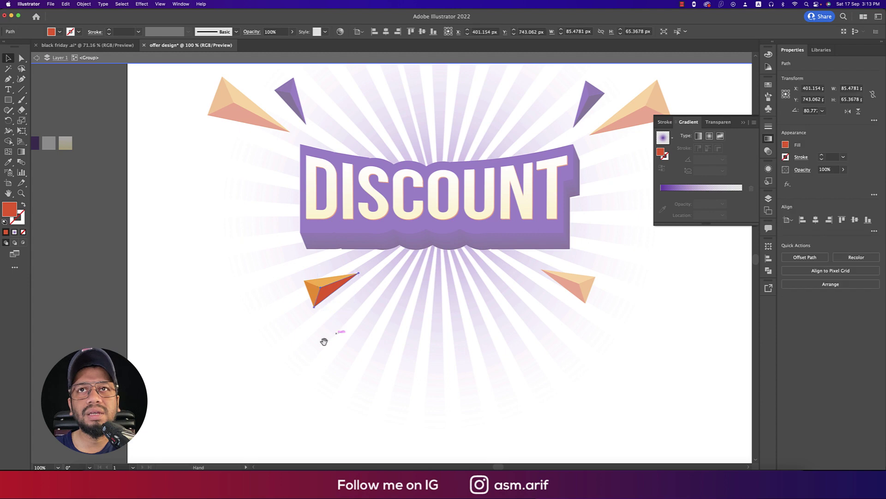
pyautogui.moveTo(323, 340); pyautogui.dragTo(408, 355)
pyautogui.doubleClick(152, 159)
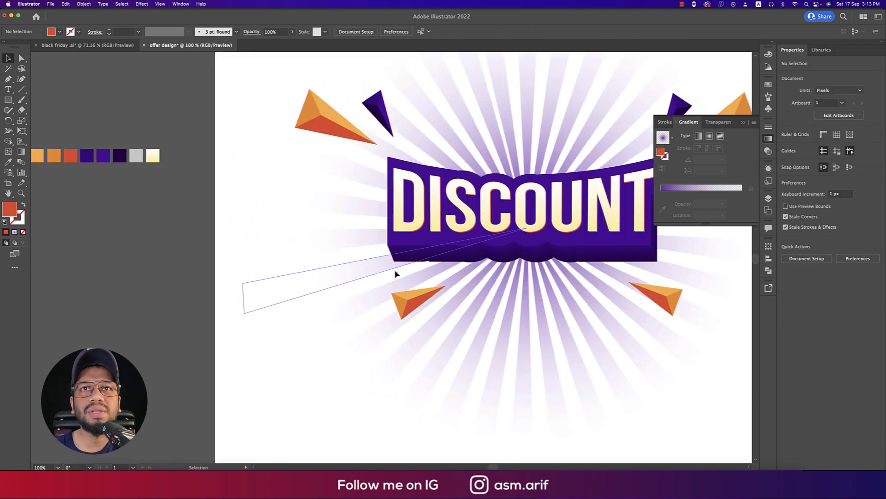
# - Replace the lower-left orange shard with a rotated, reduced copy of the upper-left purple shard, about 60 by 53 px
pyautogui.click(413, 301)
pyautogui.press('Delete')
pyautogui.click(382, 117)
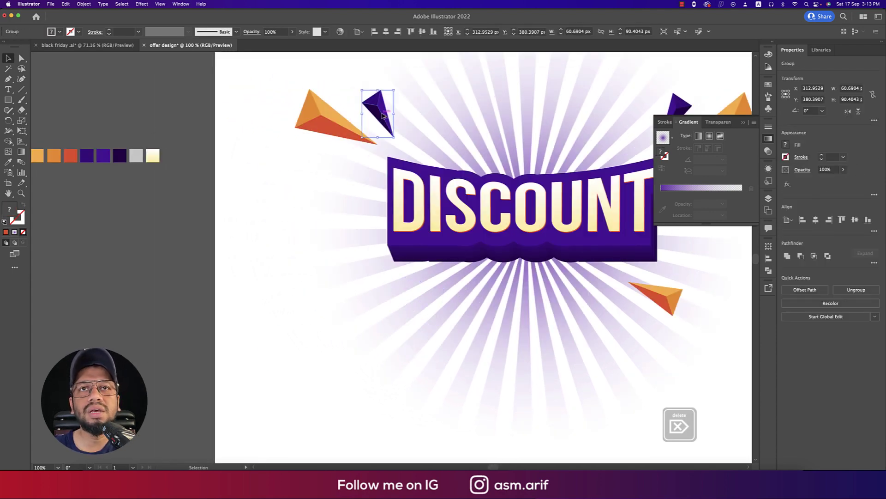
pyautogui.moveTo(381, 117); pyautogui.dragTo(443, 259)
pyautogui.moveTo(414, 269); pyautogui.dragTo(449, 289)
pyautogui.moveTo(424, 322); pyautogui.dragTo(435, 318)
pyautogui.scroll(-2, 436, 321)
pyautogui.scroll(-2, 438, 322)
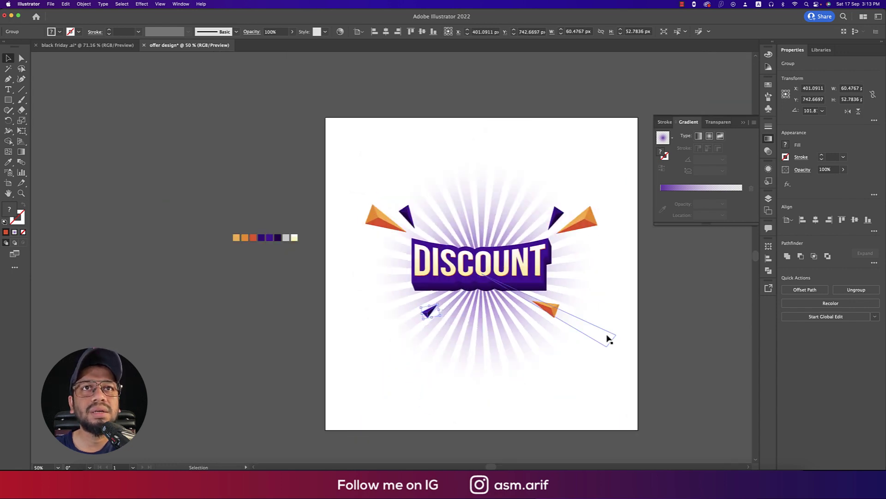
pyautogui.click(659, 338)
pyautogui.moveTo(659, 338); pyautogui.dragTo(630, 336)
pyautogui.scroll(2, 462, 229)
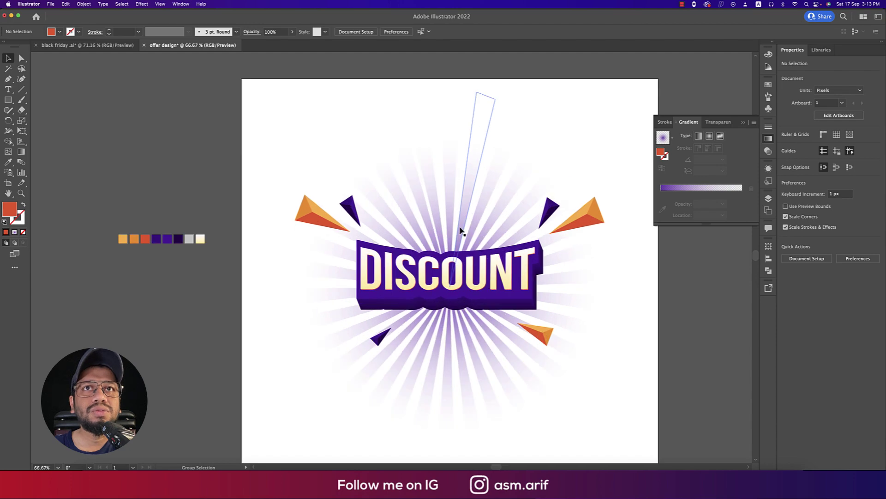
# - Check the 50% badge in the black friday.ai reference document, and return to the offer design document
pyautogui.scroll(-1, 460, 217)
pyautogui.click(106, 45)
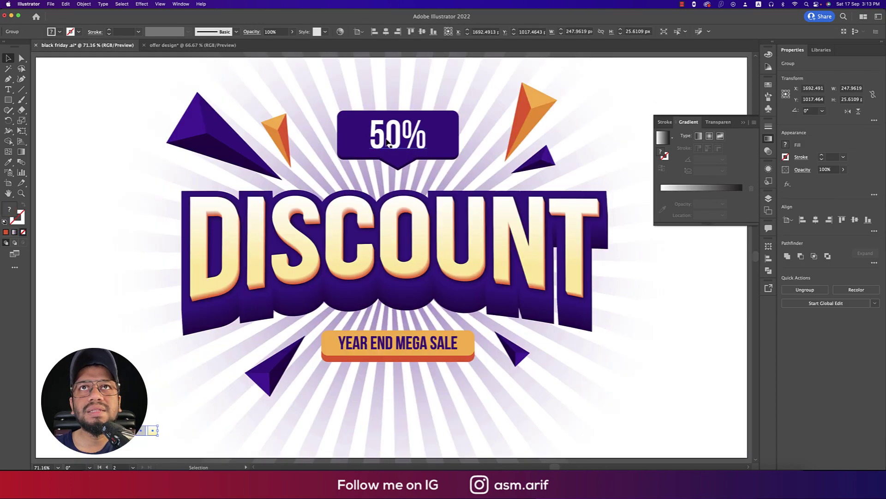
pyautogui.click(392, 137)
pyautogui.click(216, 45)
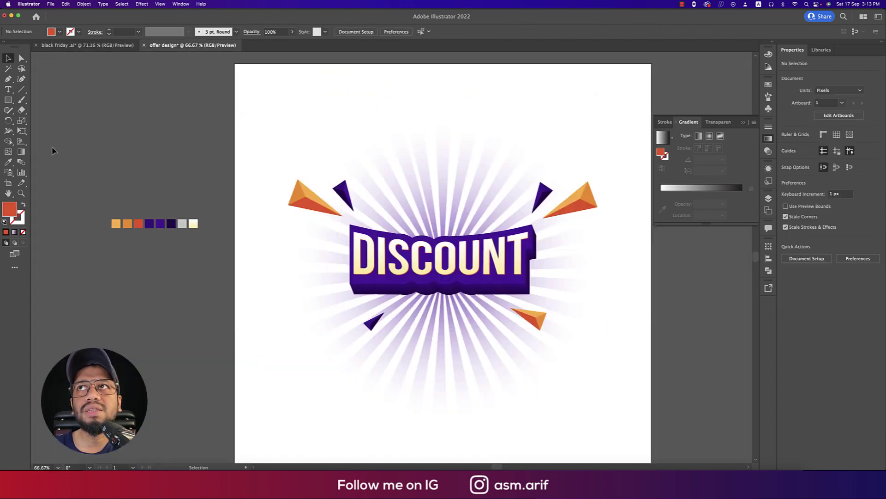
# - Draw a rounded rectangle about 249 by 79 px above the lettering, centred horizontally on the artboard and filled with the light orange swatch
pyautogui.moveTo(9, 102); pyautogui.dragTo(41, 110)
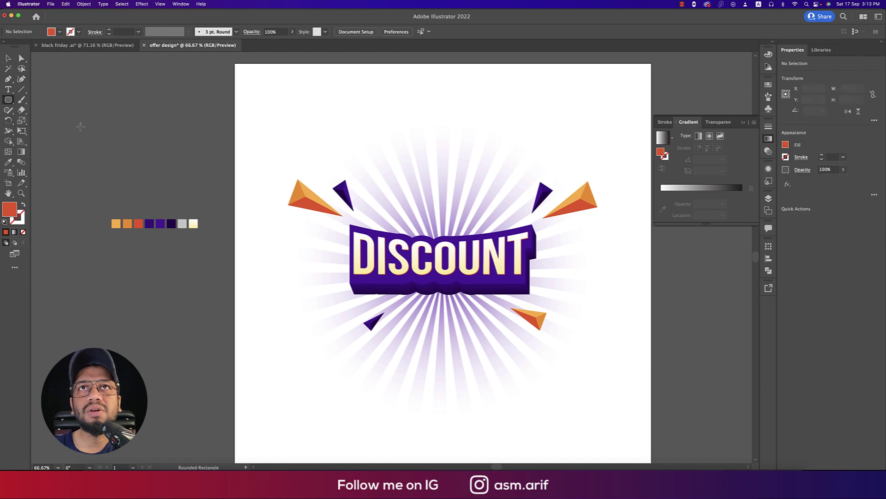
pyautogui.moveTo(394, 174); pyautogui.dragTo(481, 201)
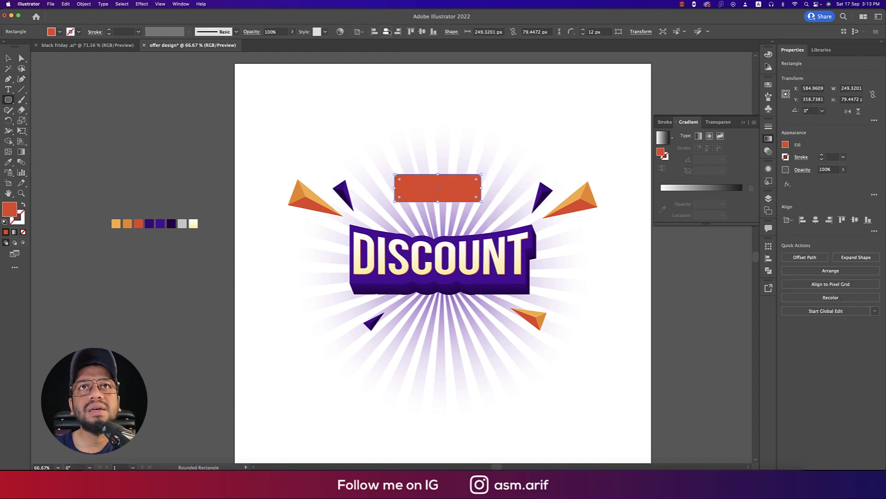
pyautogui.press('i')
pyautogui.click(116, 224)
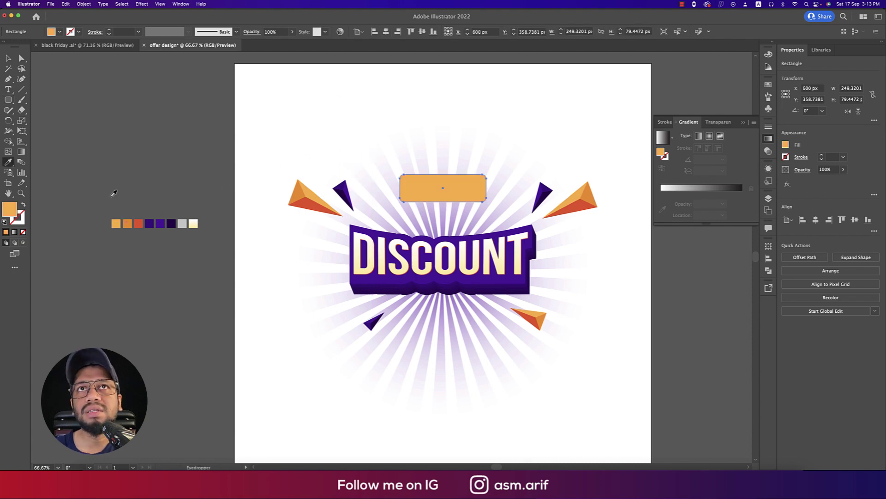
pyautogui.click(9, 58)
pyautogui.click(85, 99)
# - Create a six-sided polygon with a 50 px radius above the orange rectangle and rotate it 90°
pyautogui.click(12, 100)
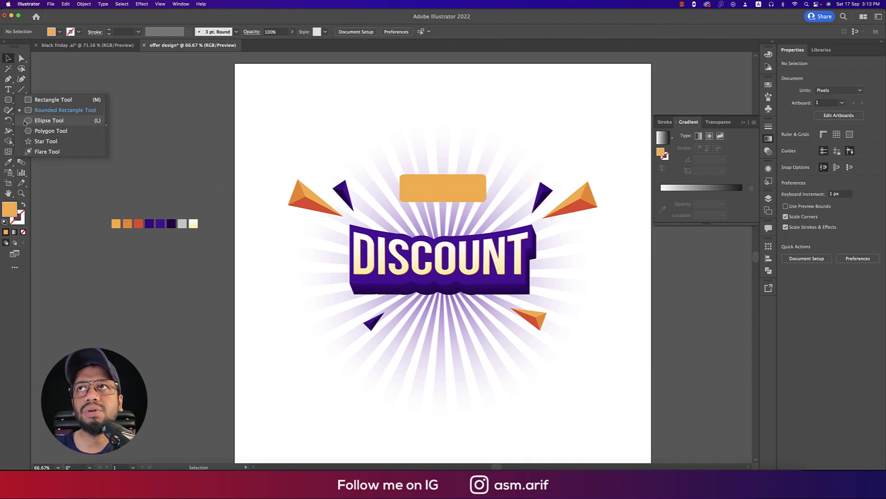
pyautogui.click(37, 131)
pyautogui.click(435, 158)
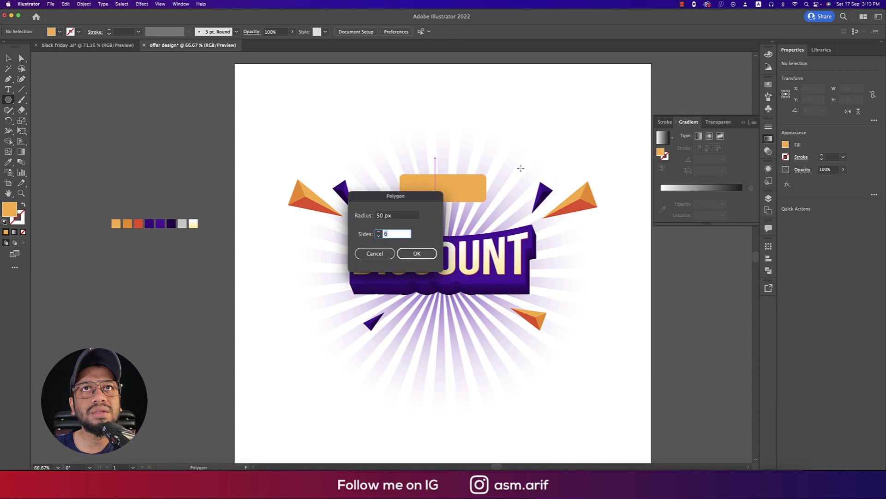
pyautogui.press('Return')
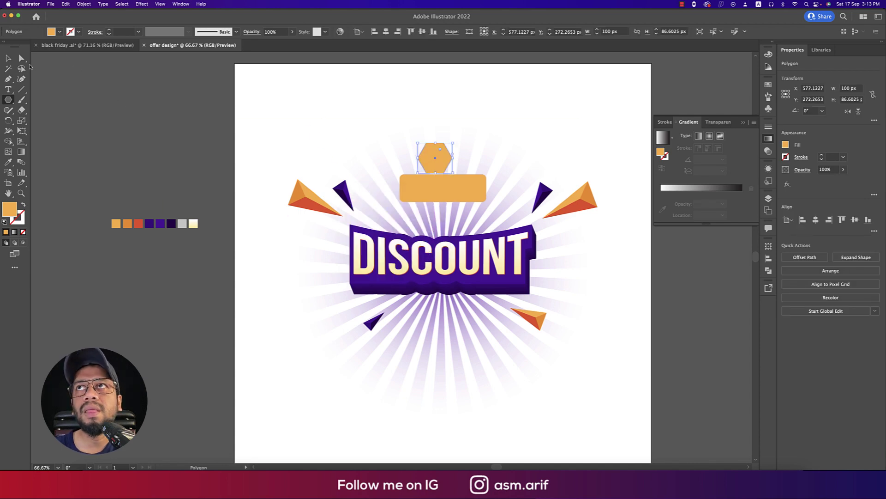
pyautogui.click(9, 58)
pyautogui.click(823, 111)
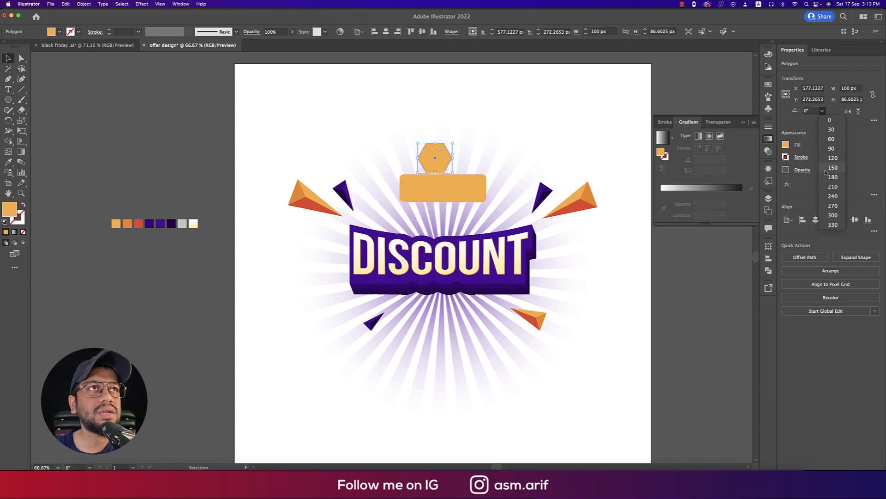
pyautogui.click(833, 149)
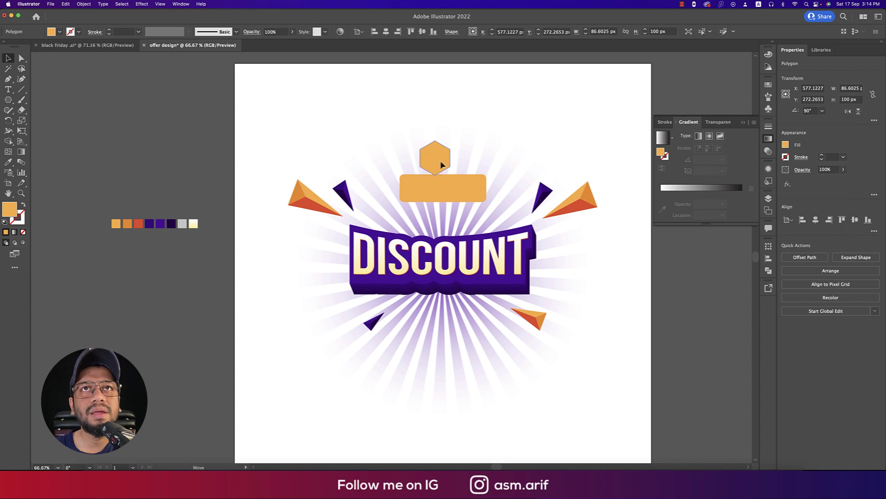
# - Move the hexagon so its point extends below the rectangle, centre both horizontally, and unite them into one badge
pyautogui.moveTo(441, 164); pyautogui.dragTo(444, 192)
pyautogui.keyDown('shift'); pyautogui.click(472, 191); pyautogui.keyUp('shift')
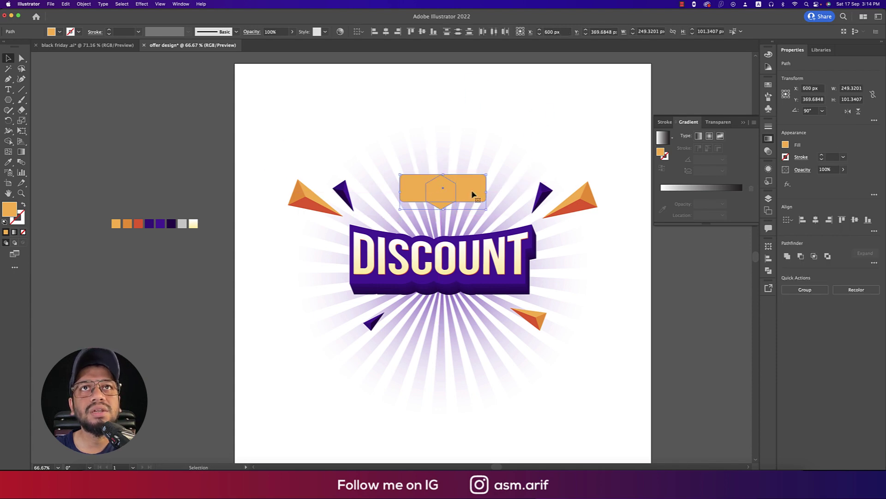
pyautogui.click(386, 32)
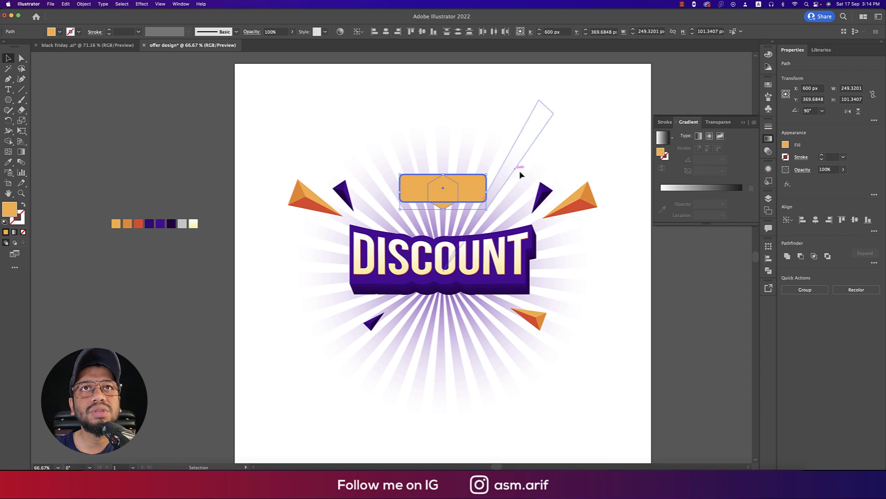
pyautogui.click(787, 257)
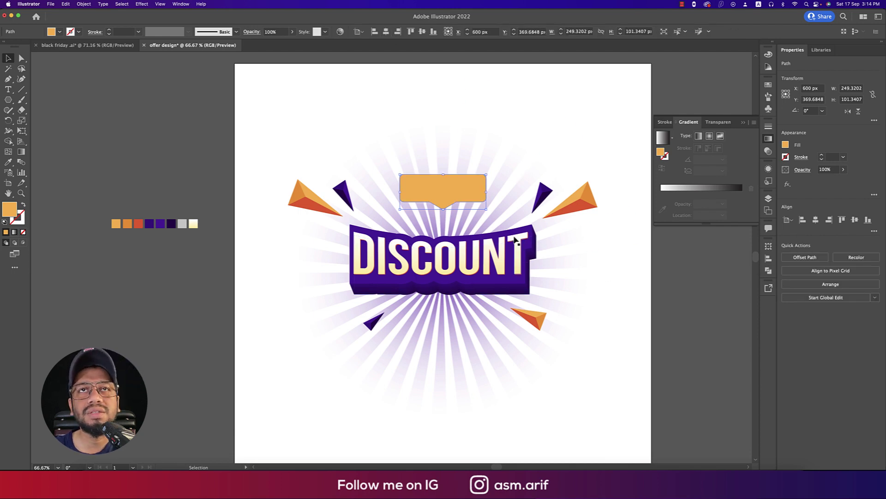
# - Duplicate the badge in place behind the original, fill the back copy with the red-orange swatch, and shift it 10 px down
pyautogui.press('super+c')
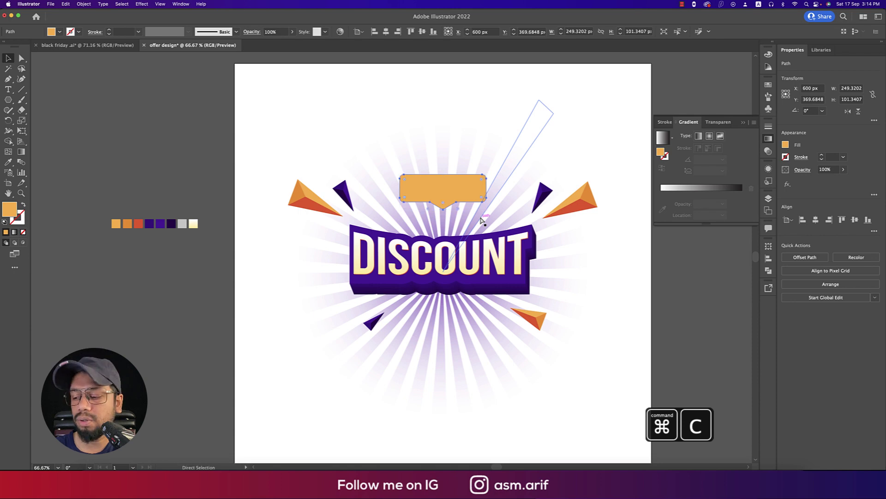
pyautogui.press('super+f')
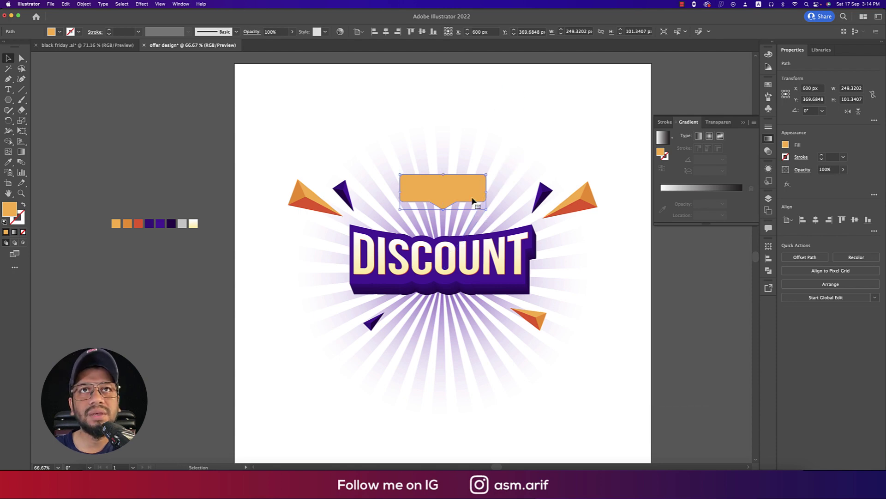
pyautogui.press('a')
pyautogui.press('super+bracketleft')
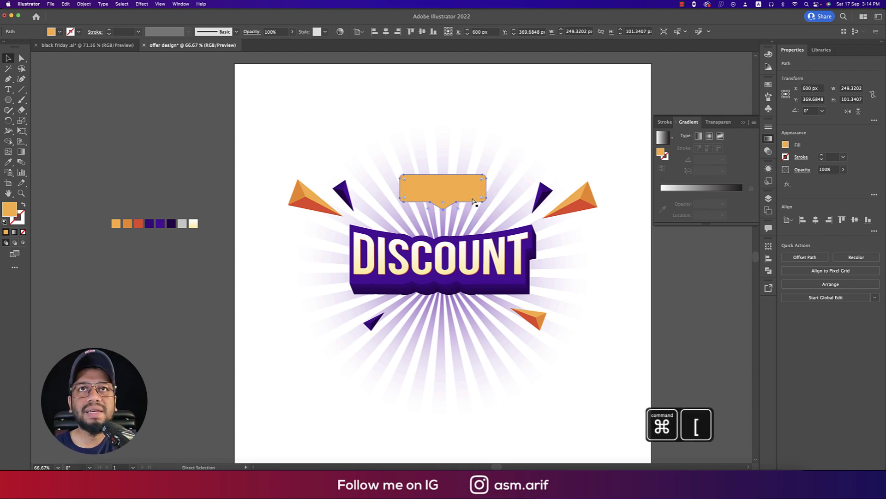
pyautogui.press('i')
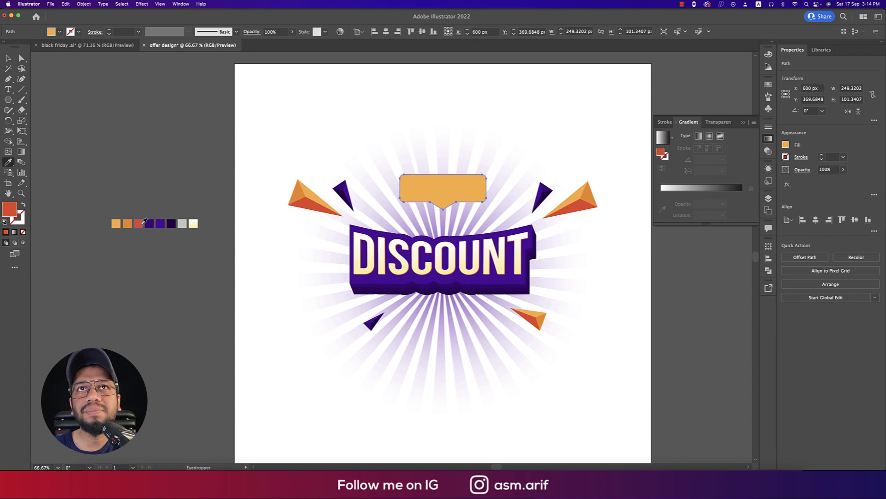
pyautogui.press('Down')
pyautogui.press('Down')
pyautogui.press('Down')
pyautogui.press('Down')
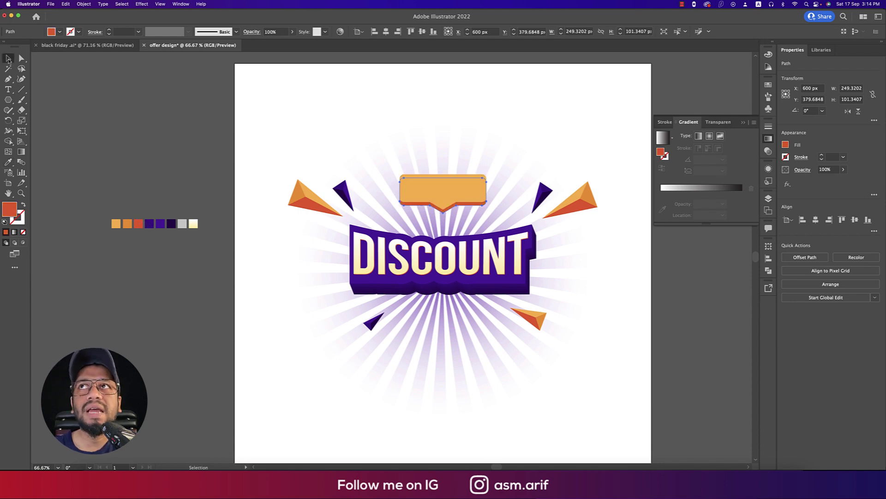
pyautogui.click(8, 58)
pyautogui.hscroll(3, 247, 139)
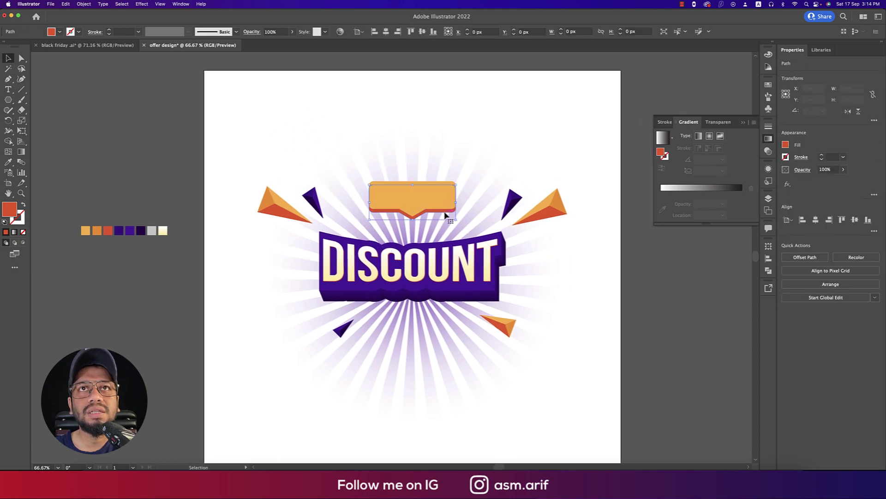
pyautogui.click(468, 131)
pyautogui.click(649, 275)
# - Add the text "50% OFF" in Bebas Neue Bold, 72 pt, and place it in the middle of the orange badge
pyautogui.scroll(3, 662, 283)
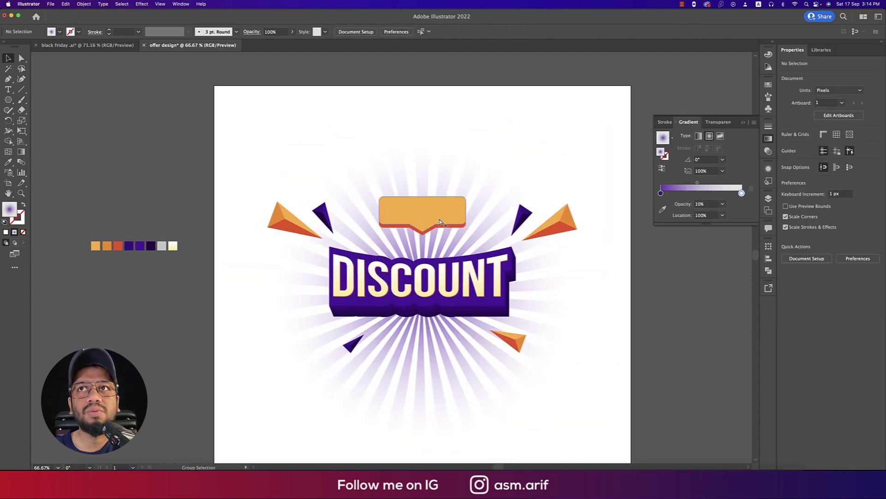
pyautogui.scroll(1, 439, 221)
pyautogui.press('t')
pyautogui.click(385, 208)
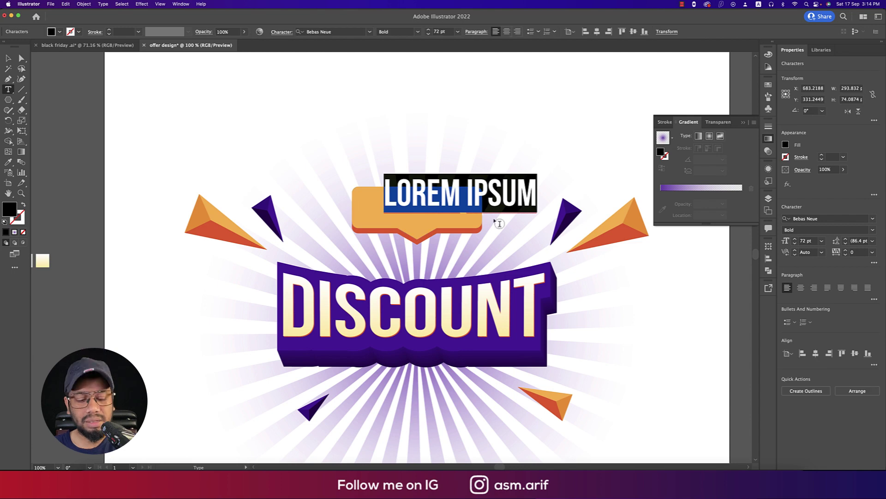
pyautogui.write('50%')
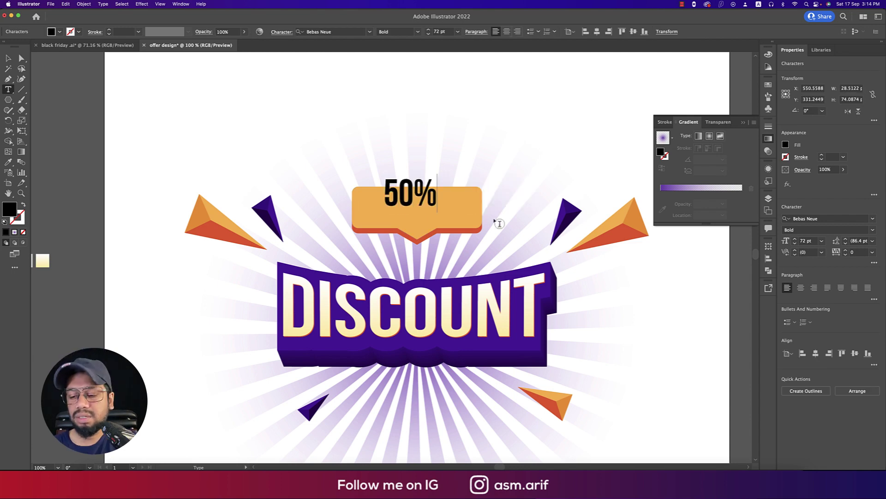
pyautogui.write(' OFF')
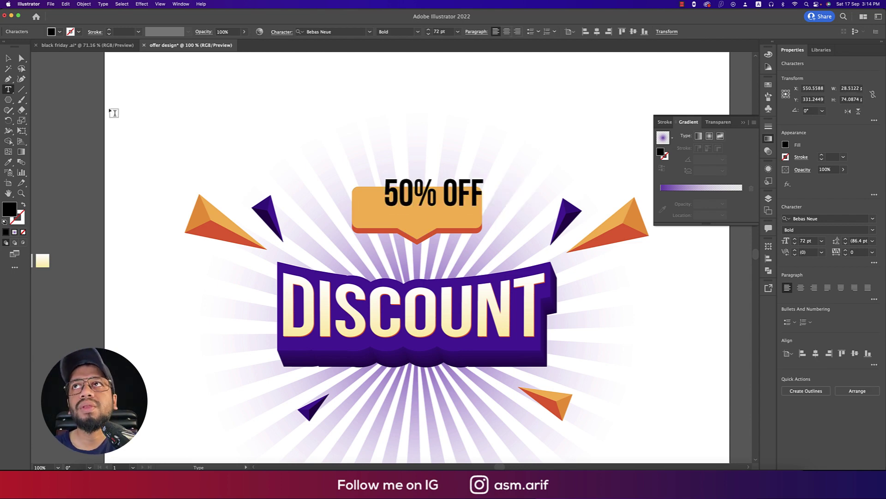
pyautogui.press('Escape')
pyautogui.moveTo(435, 204); pyautogui.dragTo(421, 220)
# - Recolour the "50% OFF" text white and nudge it slightly so it sits in the middle of the orange badge
pyautogui.press('i')
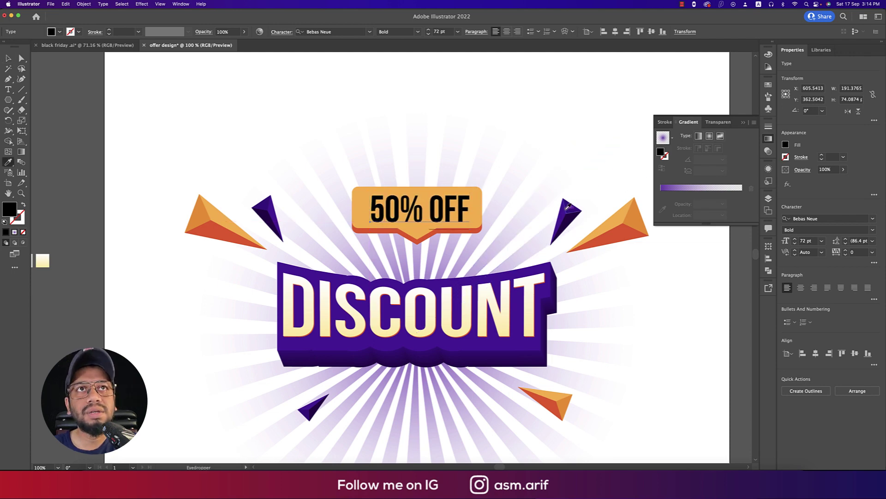
pyautogui.click(571, 205)
pyautogui.click(501, 106)
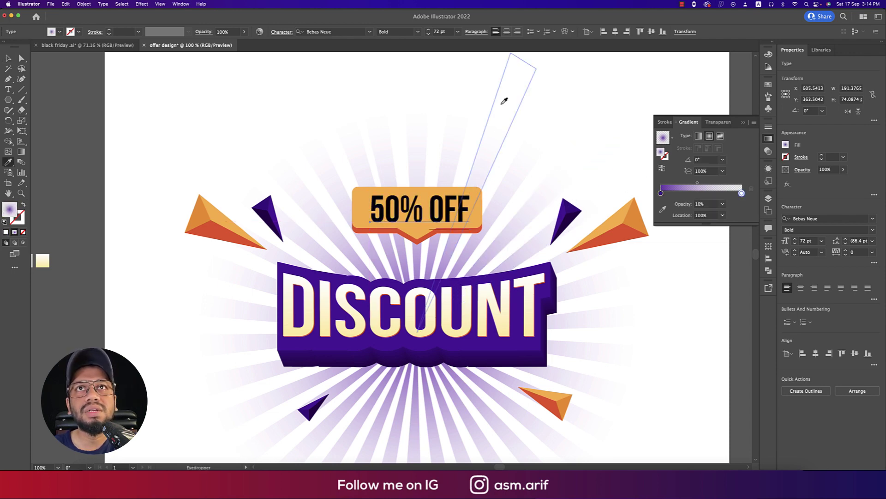
pyautogui.click(112, 140)
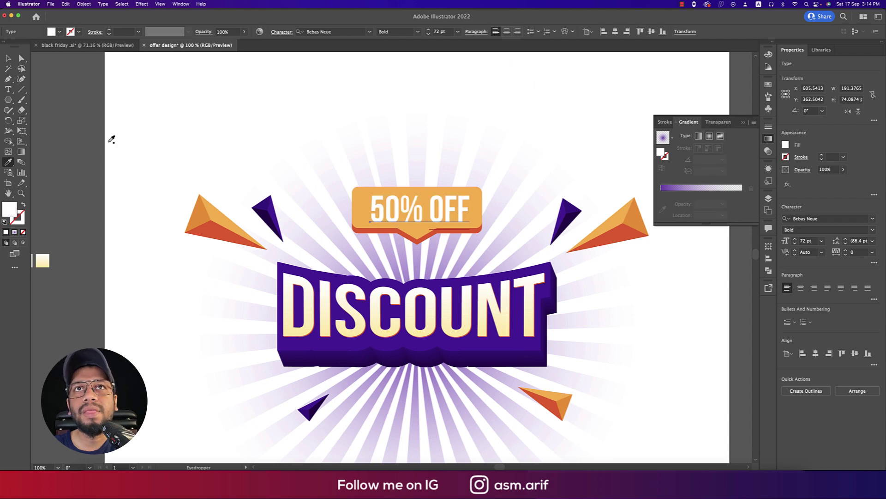
pyautogui.click(8, 59)
pyautogui.click(60, 100)
pyautogui.scroll(3, 445, 223)
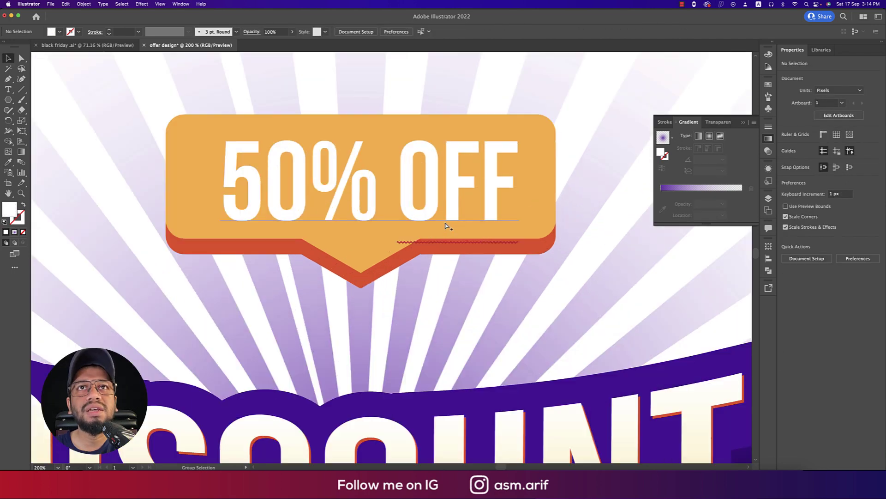
pyautogui.moveTo(454, 214); pyautogui.dragTo(445, 222)
pyautogui.click(443, 217)
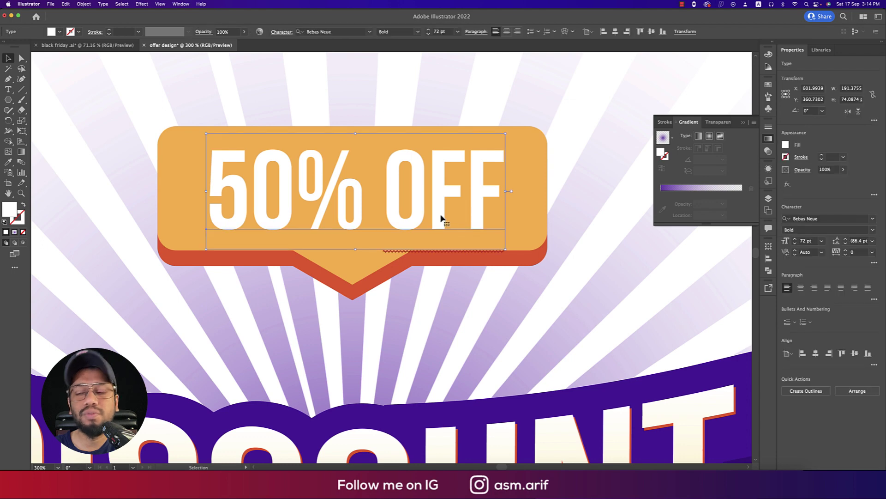
# - Duplicate the "50% OFF" text in place, fill the copy with the shard's dark purple, send it behind, and shift it 2 px down and 1 px right
pyautogui.press('super+c')
pyautogui.press('super+f')
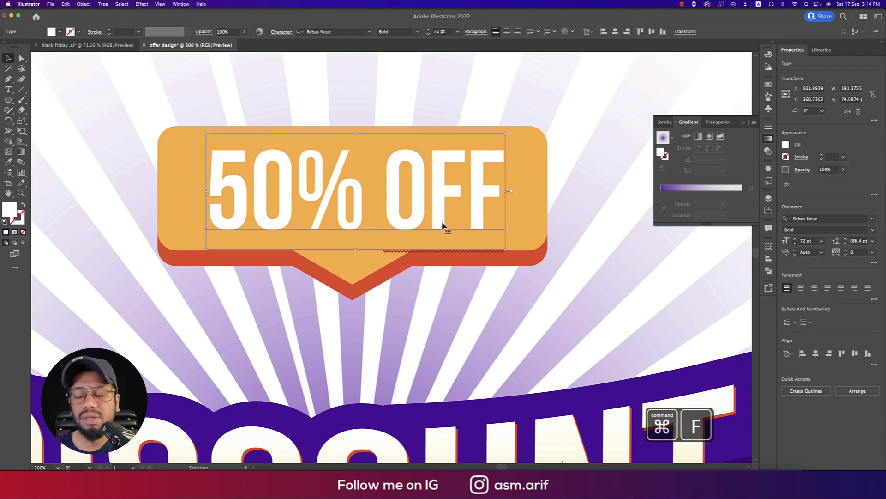
pyautogui.press('i')
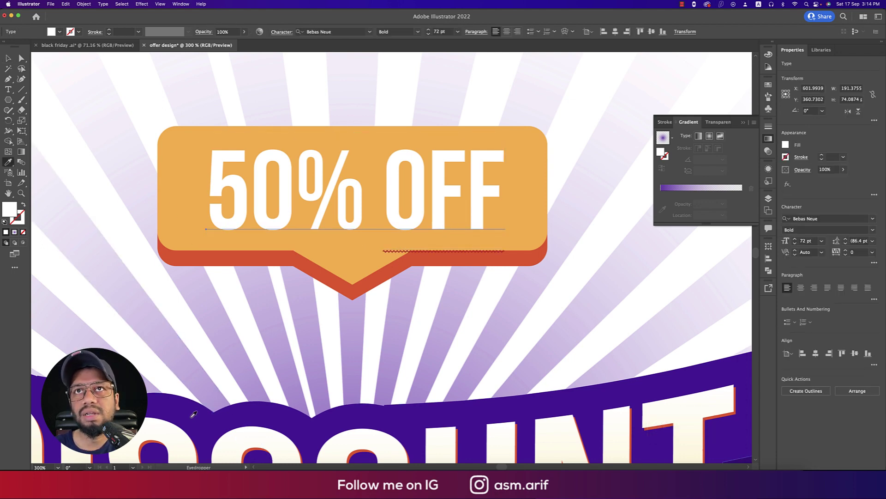
pyautogui.moveTo(340, 323); pyautogui.dragTo(497, 333)
pyautogui.click(72, 228)
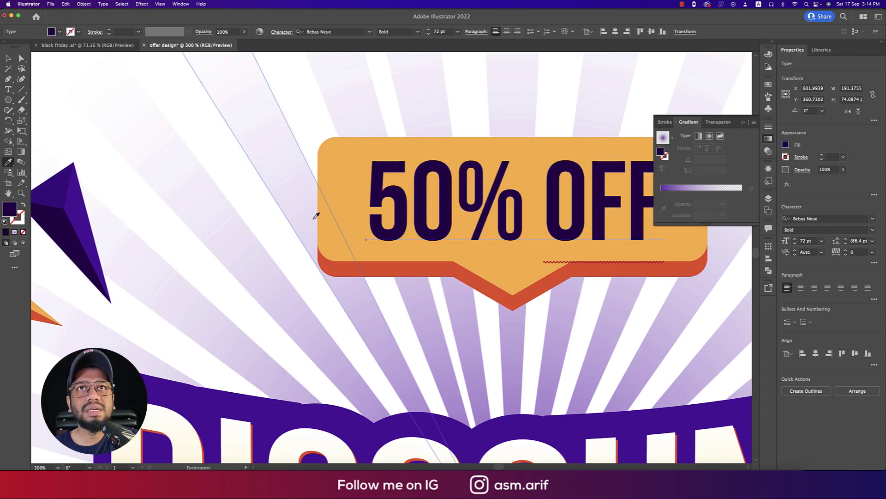
pyautogui.press('super+bracketleft')
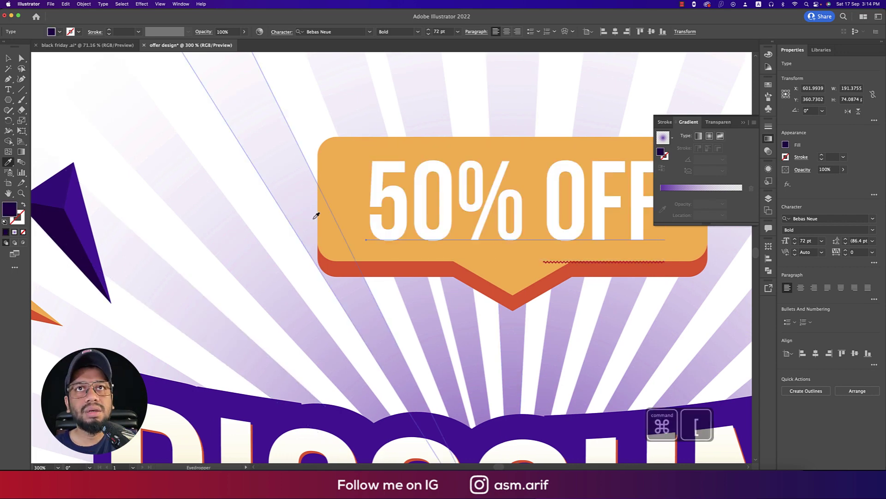
pyautogui.press('Down')
pyautogui.press('Down')
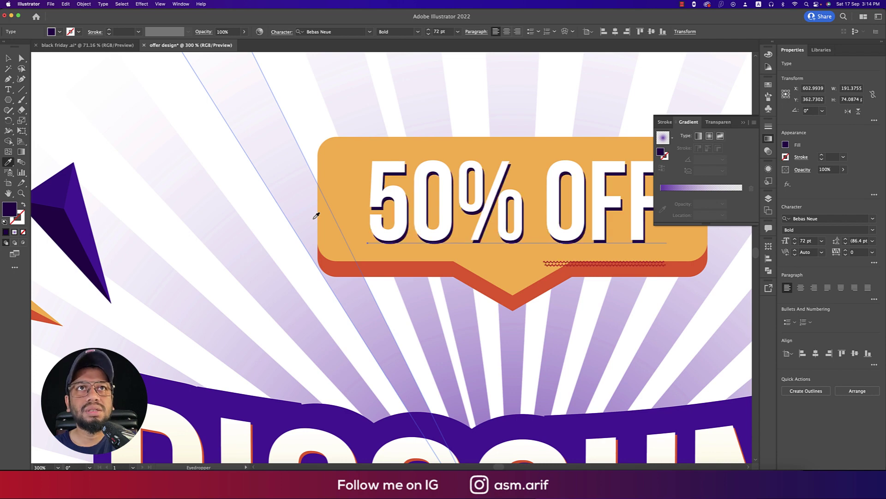
pyautogui.press('super')
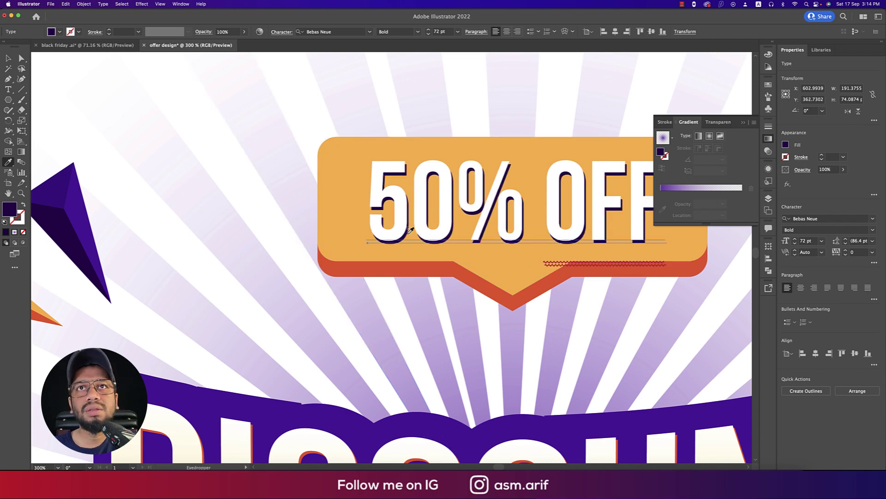
pyautogui.press('v')
pyautogui.press('super+minus')
pyautogui.press('super+minus')
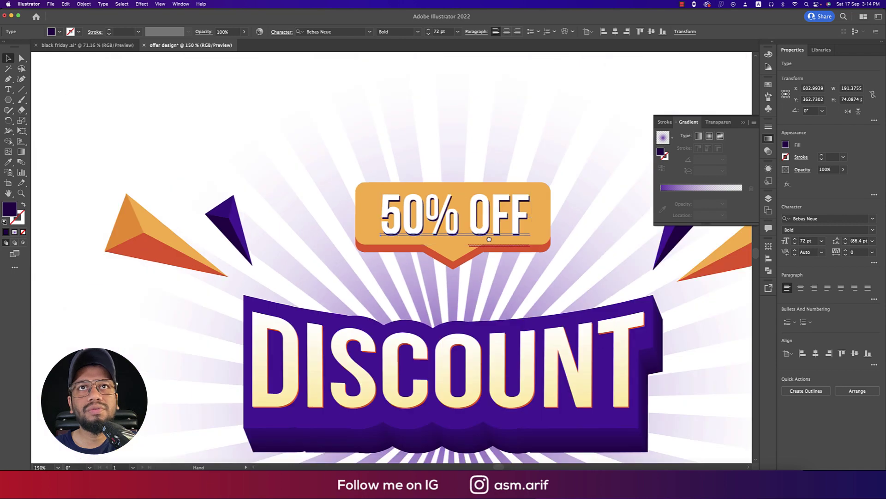
pyautogui.press('super+x')
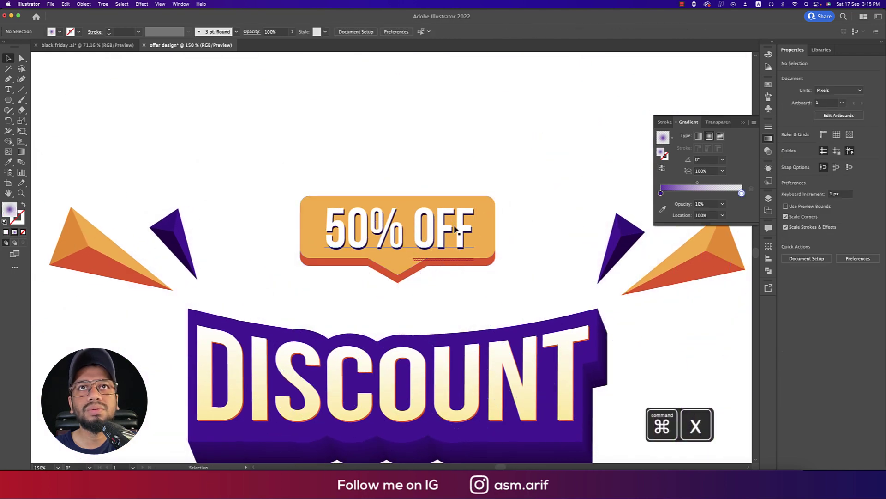
pyautogui.press('super+minus')
pyautogui.press('super+minus')
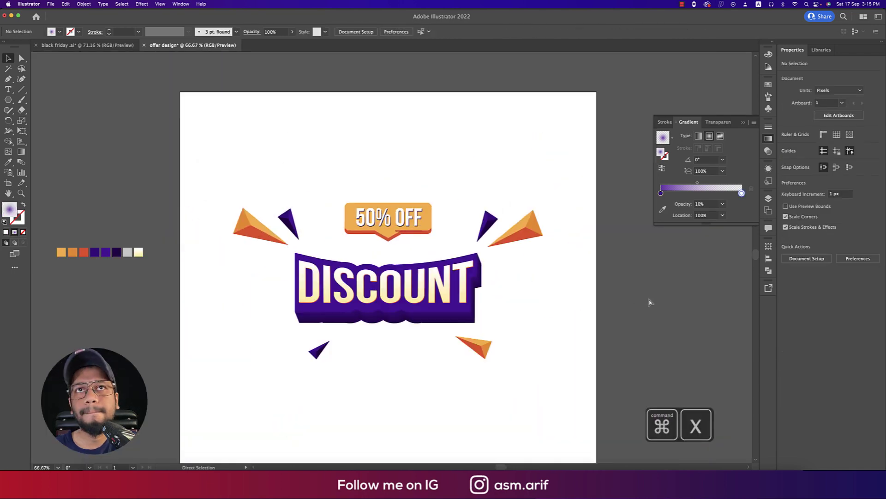
pyautogui.press('super+z')
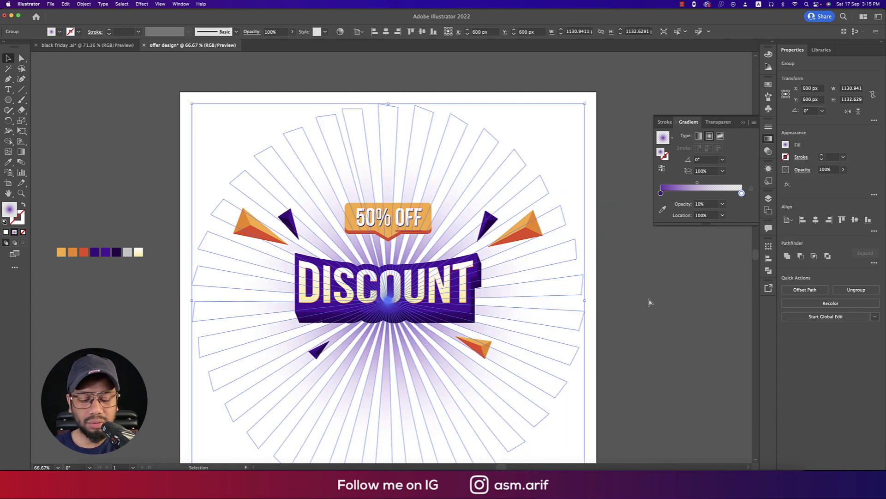
# - Lock the sunburst rays and group the badge shapes with the "50% OFF" text
pyautogui.press('super+2')
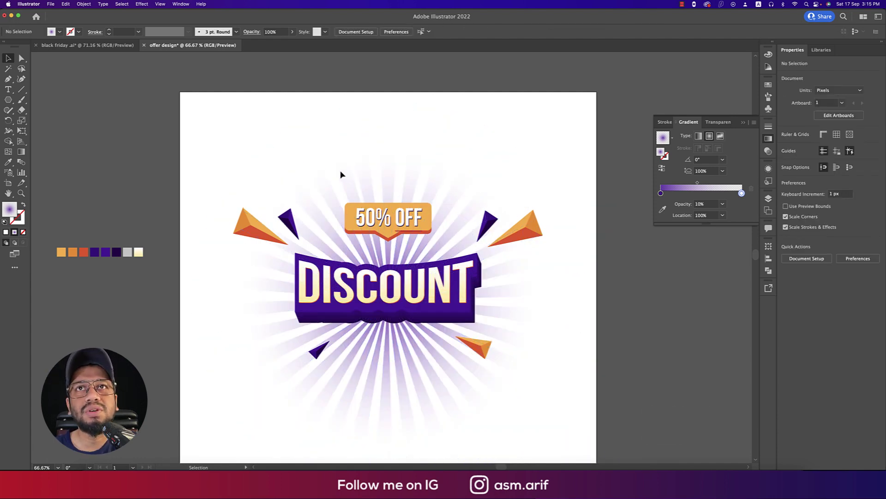
pyautogui.moveTo(445, 243); pyautogui.dragTo(446, 243)
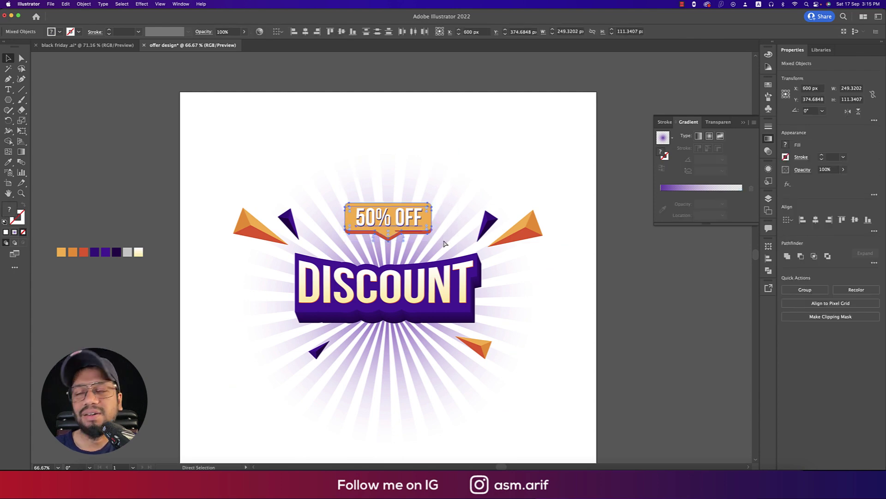
pyautogui.press('super+g')
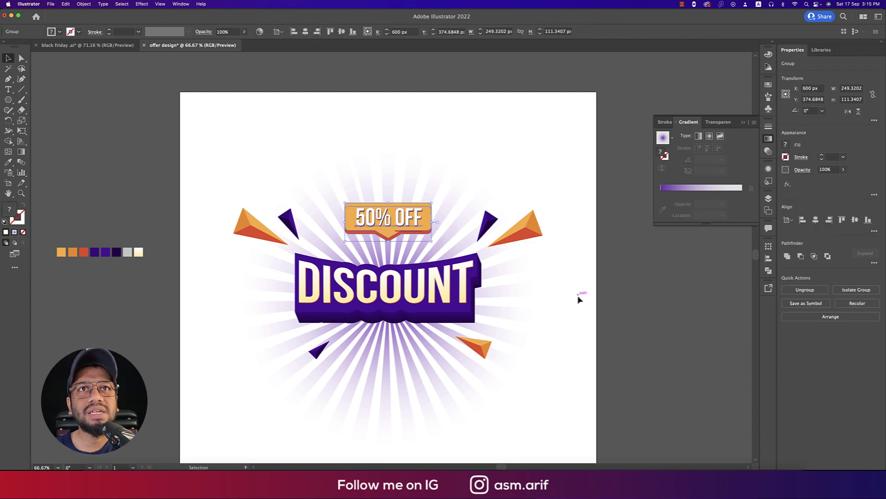
pyautogui.click(579, 299)
# - Check the sale button in the black friday reference, and draw a badge-orange rounded rectangle about 214 × 48 px below the DISCOUNT lettering
pyautogui.scroll(-2, 584, 286)
pyautogui.hscroll(-1, 584, 286)
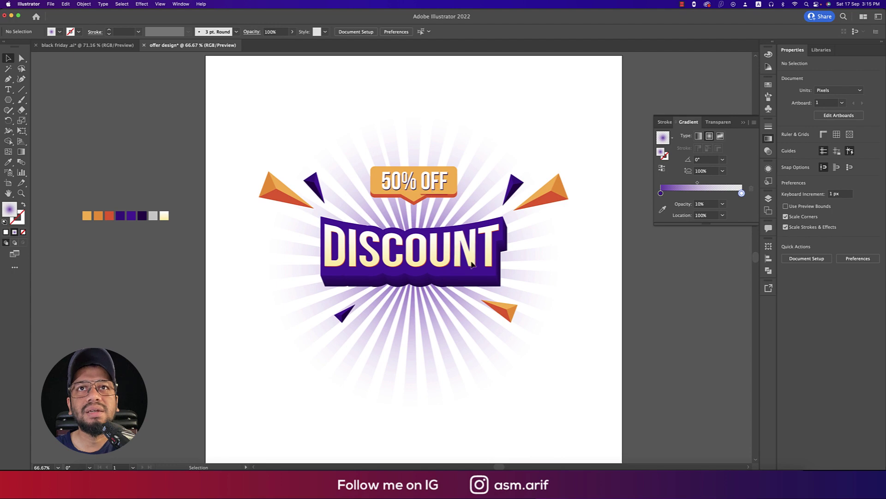
pyautogui.moveTo(594, 346); pyautogui.dragTo(617, 348)
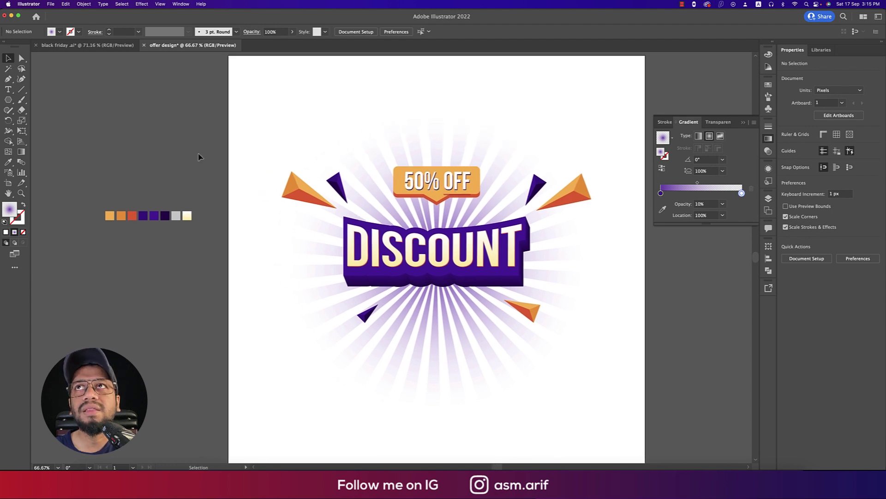
pyautogui.click(104, 46)
pyautogui.click(397, 354)
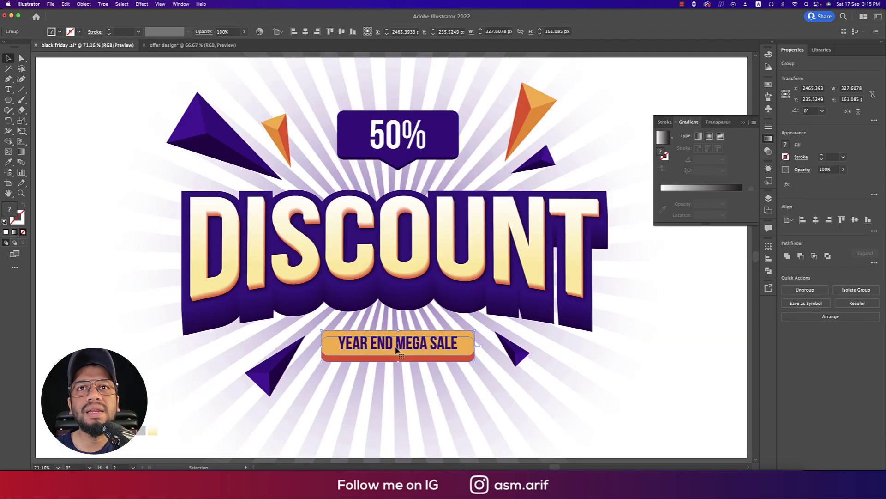
pyautogui.click(189, 45)
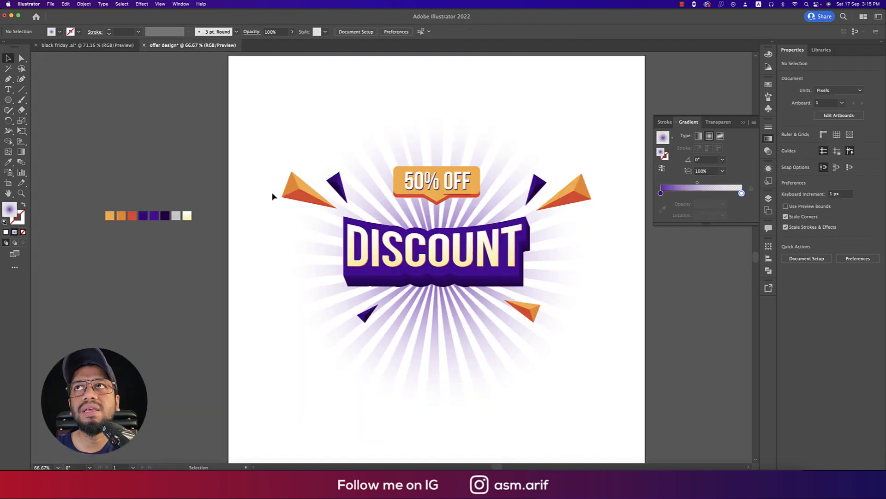
pyautogui.rightClick(7, 102)
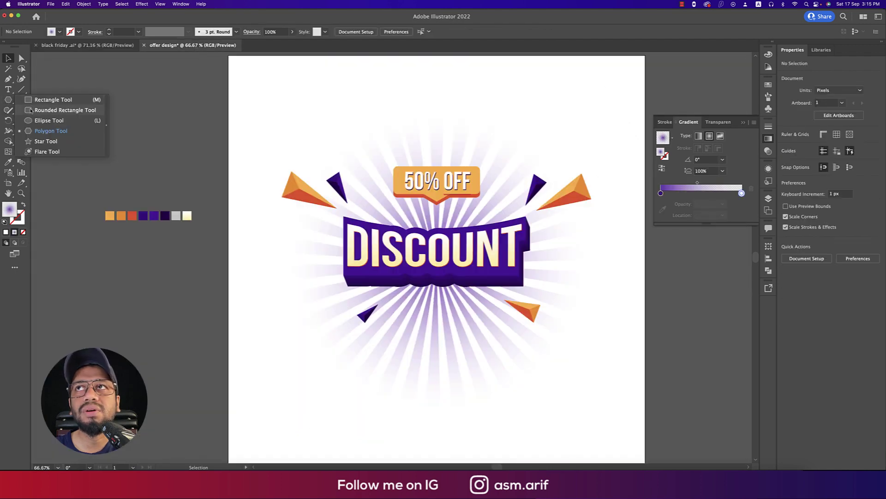
pyautogui.click(65, 110)
pyautogui.moveTo(413, 307); pyautogui.dragTo(481, 319)
pyautogui.press('i')
pyautogui.click(473, 186)
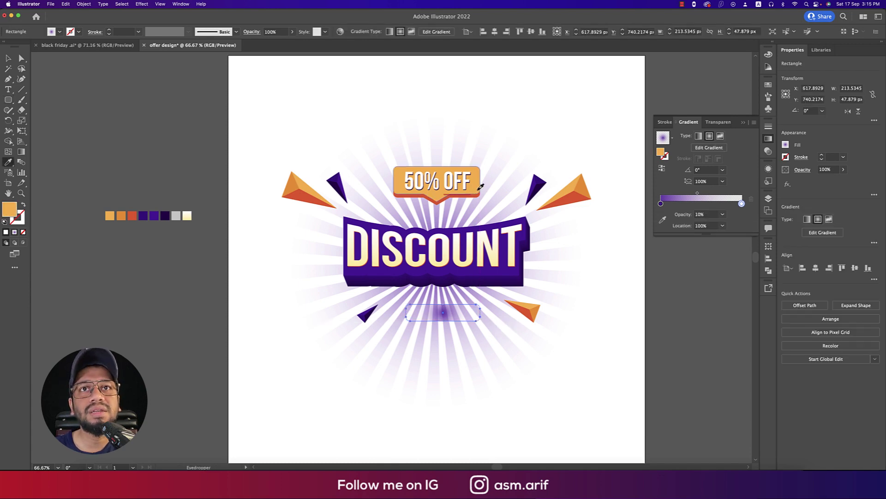
pyautogui.click(9, 58)
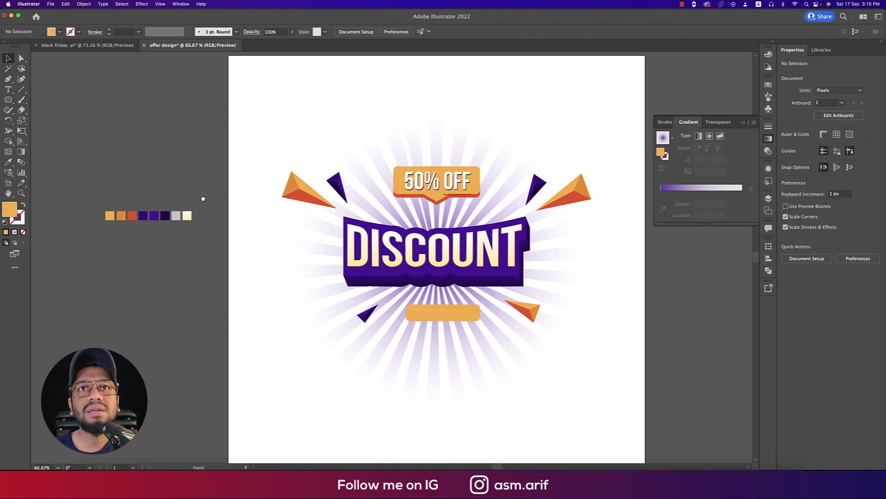
# - Widen the orange rounded rectangle to about the width of the "50% OFF" badge and centre it horizontally on the artboard
pyautogui.click(411, 314)
pyautogui.click(386, 33)
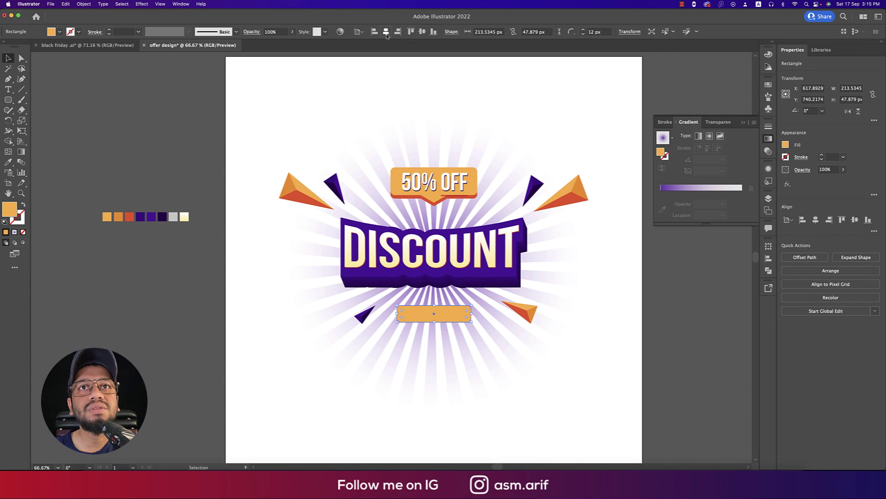
pyautogui.click(649, 311)
pyautogui.moveTo(590, 291); pyautogui.dragTo(604, 281)
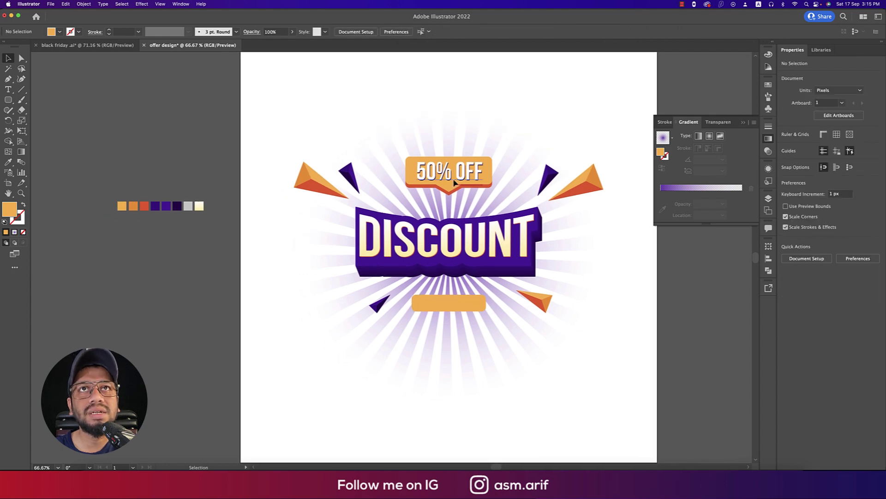
pyautogui.click(453, 182)
pyautogui.click(669, 395)
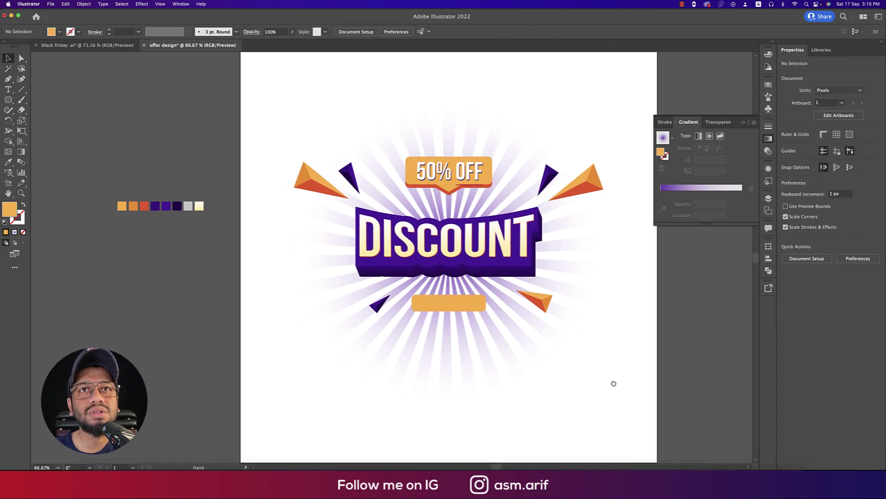
pyautogui.moveTo(614, 384); pyautogui.dragTo(610, 384)
pyautogui.moveTo(480, 308); pyautogui.dragTo(497, 305)
pyautogui.press('super+z')
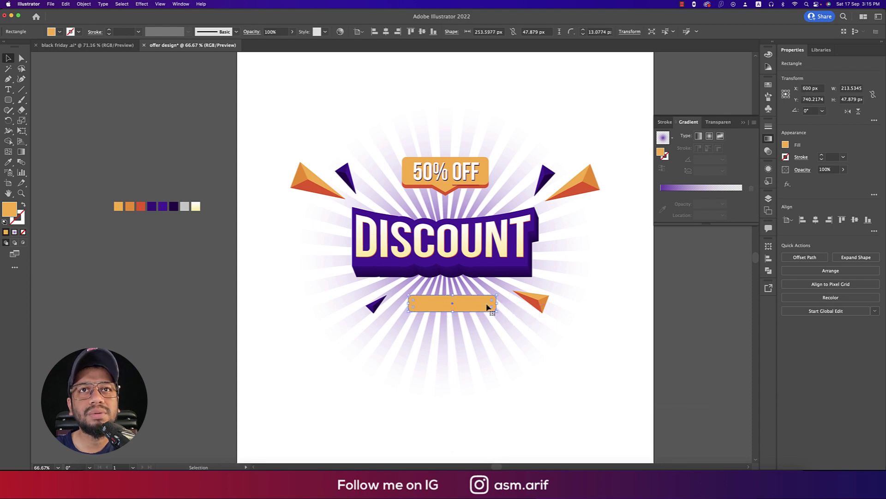
pyautogui.click(386, 32)
pyautogui.click(614, 340)
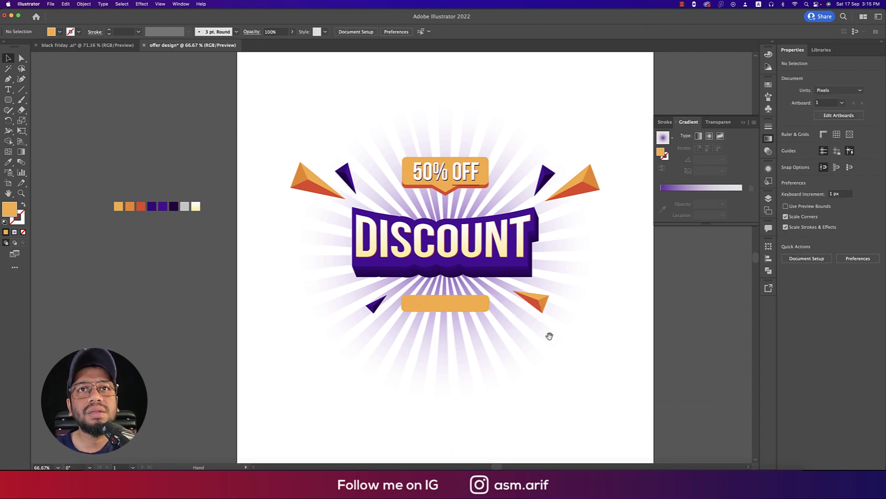
# - Add the text "YEAR ENDING SALE" over the orange rounded rectangle in Bebas Neue Bold and set its size to 24 pt
pyautogui.scroll(2, 458, 325)
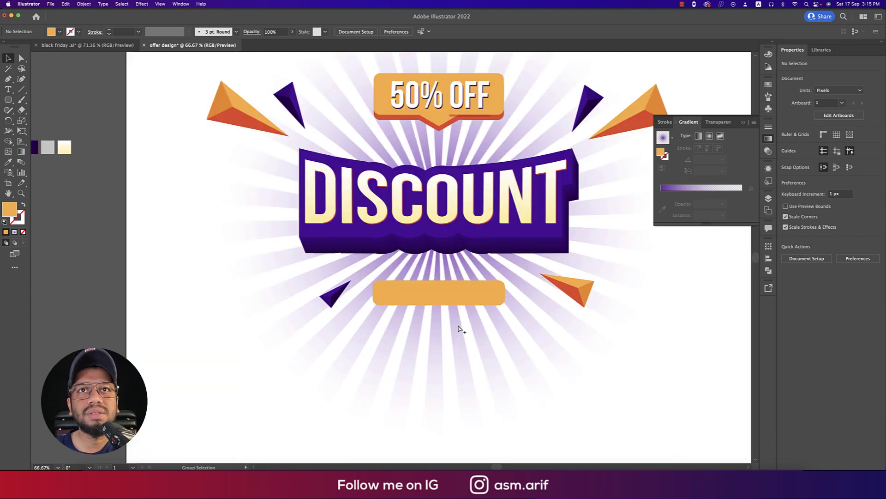
pyautogui.press('t')
pyautogui.click(353, 285)
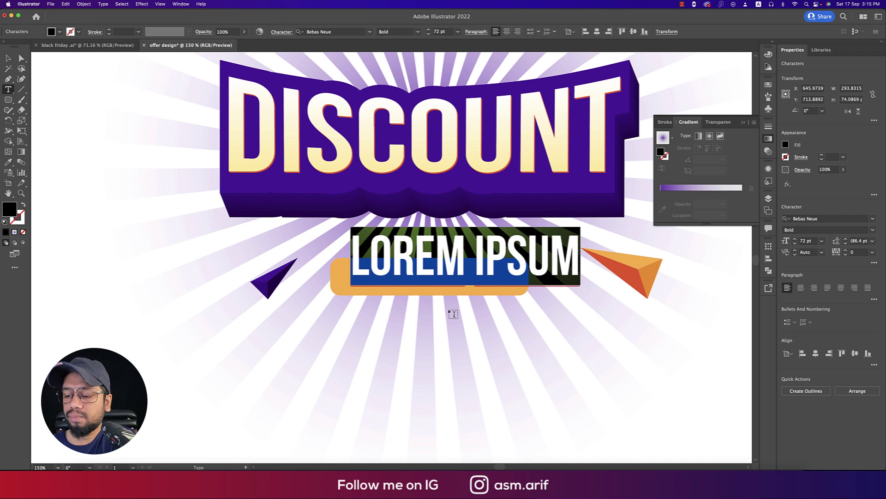
pyautogui.write('YEAR')
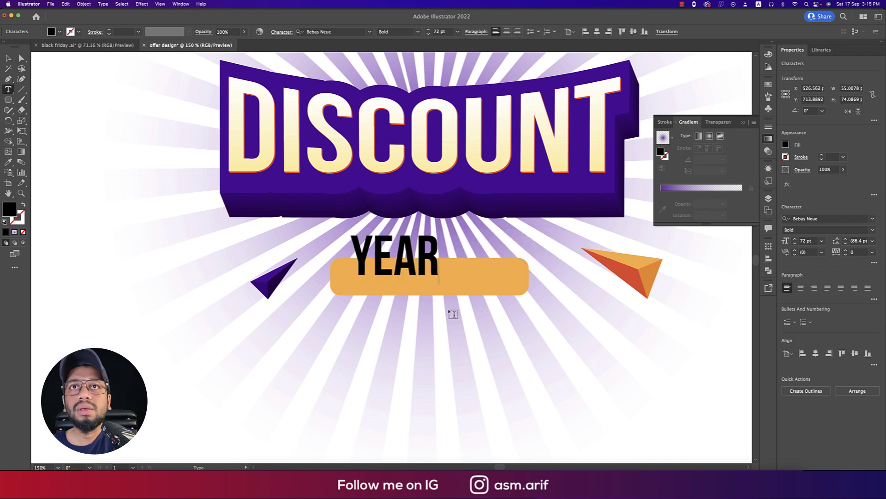
pyautogui.write(' ENDING')
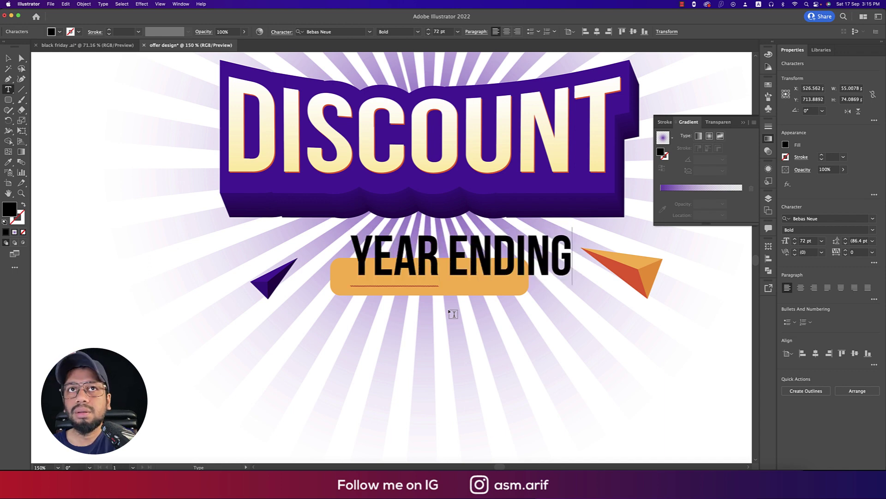
pyautogui.write(' SALE')
pyautogui.press('super+a')
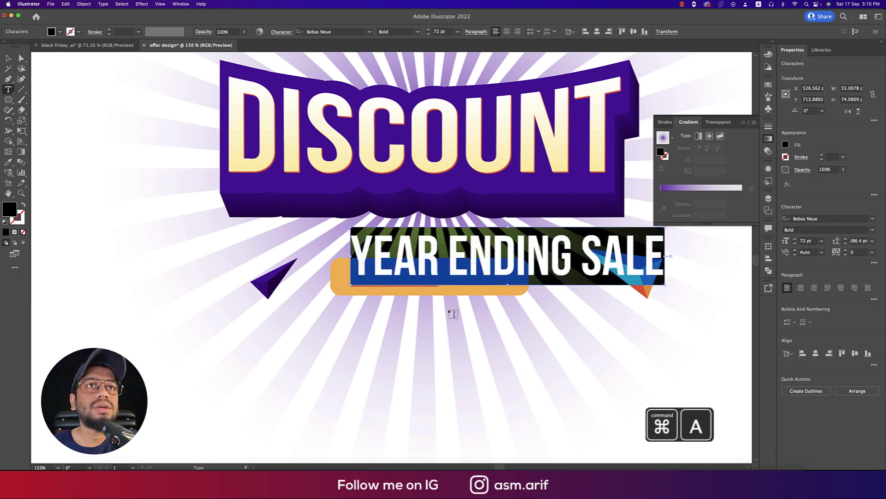
pyautogui.click(822, 240)
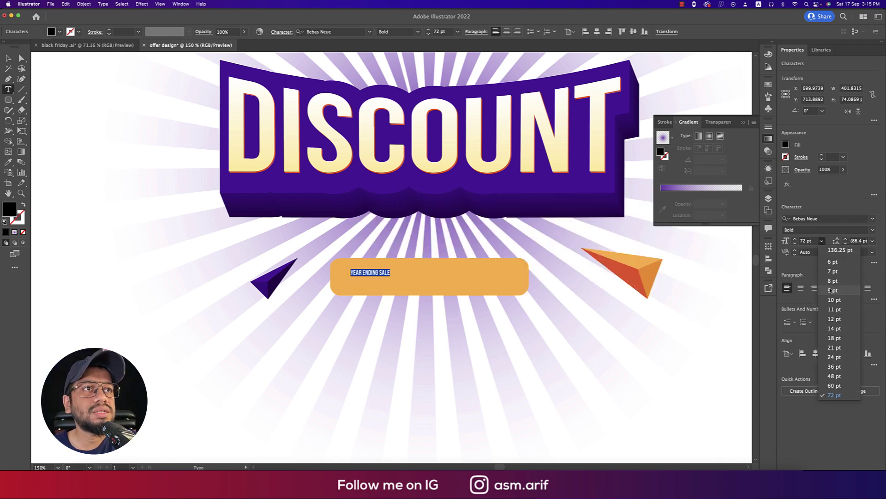
pyautogui.click(834, 357)
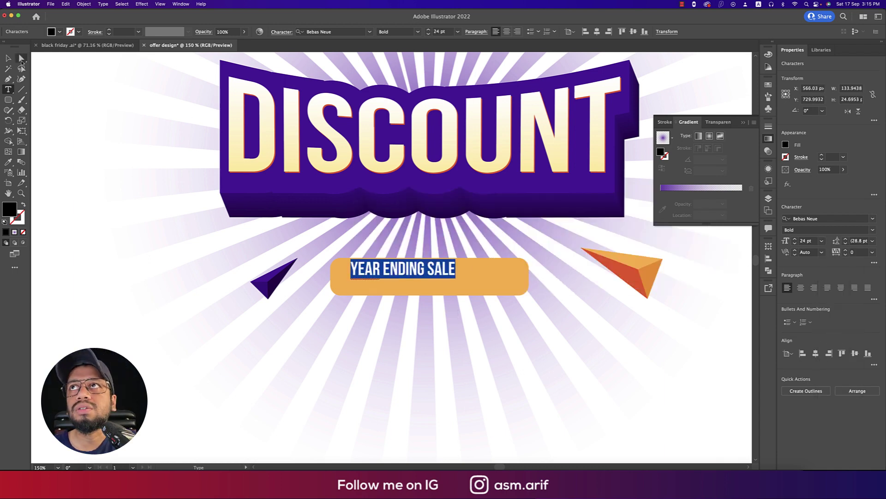
# - Enlarge the "YEAR ENDING SALE" text to about 153 px wide, place it on the orange button, and centre the two horizontally
pyautogui.press('Escape')
pyautogui.moveTo(455, 269); pyautogui.dragTo(470, 269)
pyautogui.moveTo(468, 272); pyautogui.dragTo(476, 280)
pyautogui.keyDown('shift'); pyautogui.click(509, 281); pyautogui.keyUp('shift')
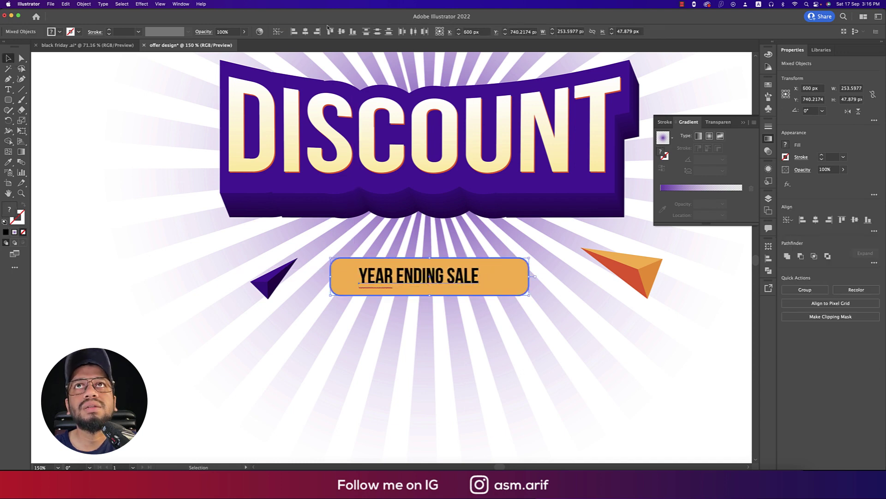
pyautogui.click(306, 32)
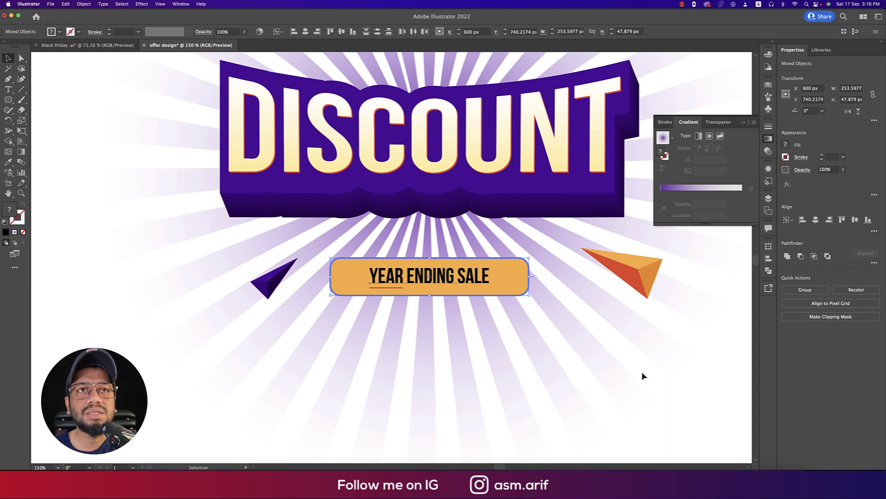
# - Duplicate the orange rounded rectangle in place, fill the copy with the shard's red-orange, send it behind, and shift it 7 px down
pyautogui.click(528, 298)
pyautogui.click(521, 284)
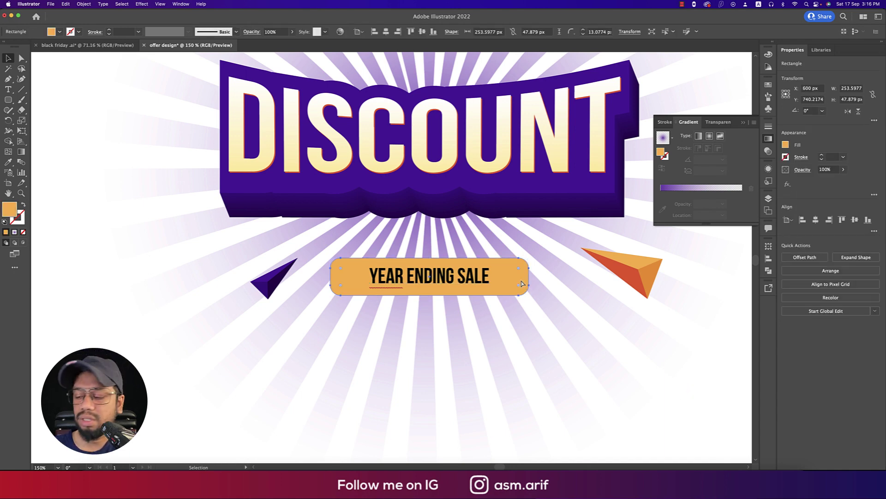
pyautogui.press('super+f')
pyautogui.press('i')
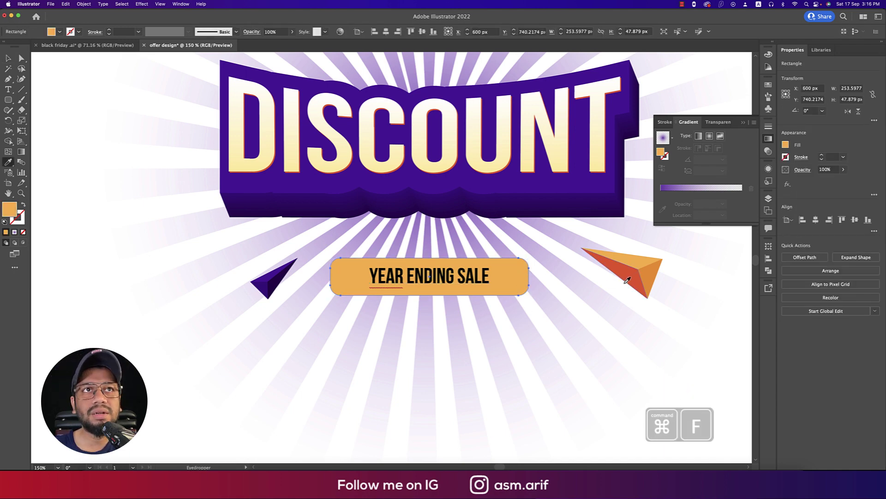
pyautogui.click(630, 275)
pyautogui.press('super+bracketleft')
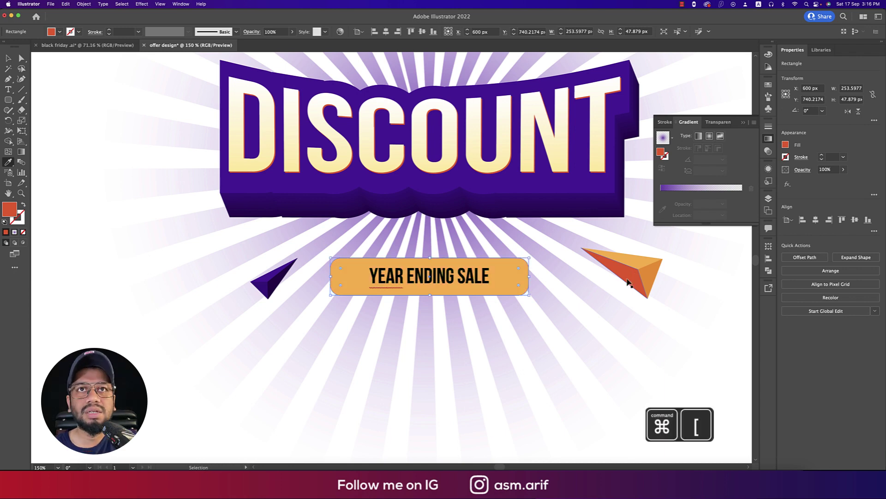
pyautogui.hotkey('shift', 'Down')
pyautogui.press('Up')
pyautogui.press('Up')
pyautogui.press('Up')
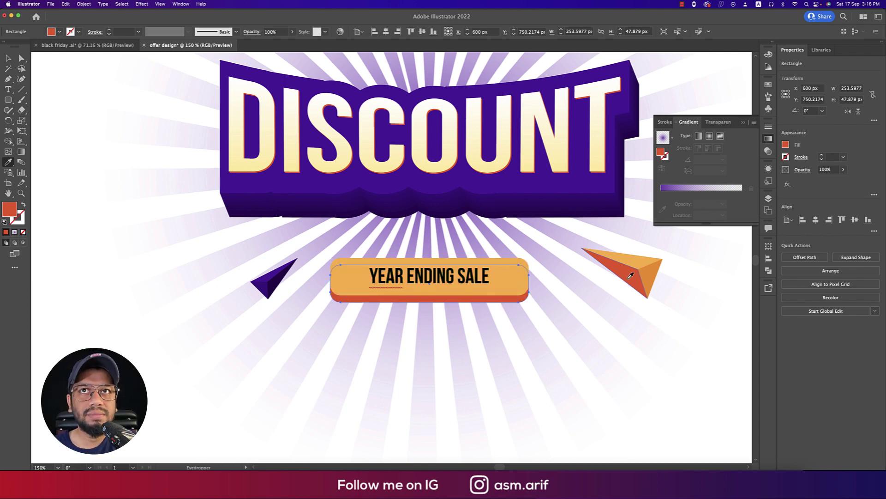
pyautogui.press('v')
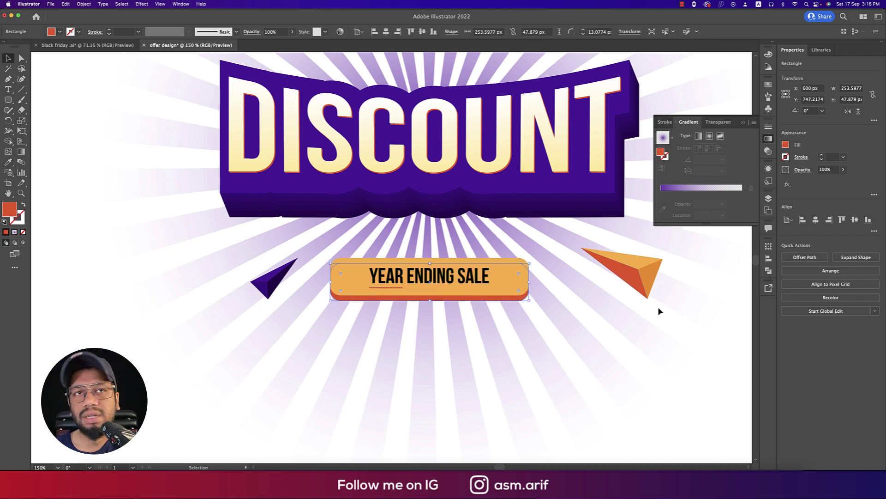
pyautogui.click(707, 346)
# - Duplicate the "YEAR ENDING SALE" text in place and fill the copy with the near-white swatch from the grey group
pyautogui.scroll(-1, 613, 321)
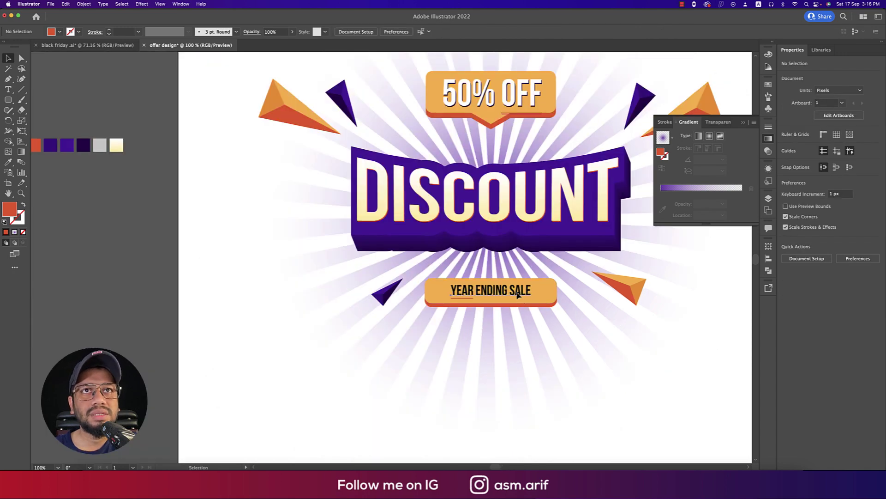
pyautogui.click(518, 296)
pyautogui.press('super+c')
pyautogui.press('super+f')
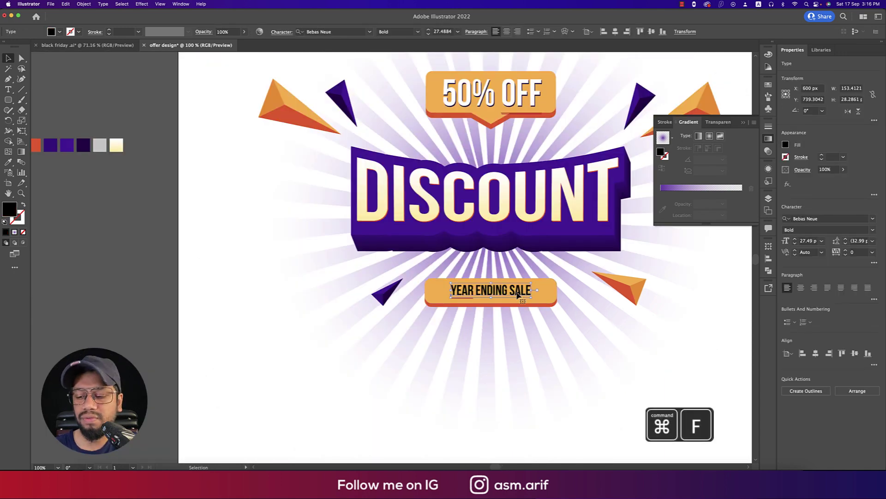
pyautogui.press('i')
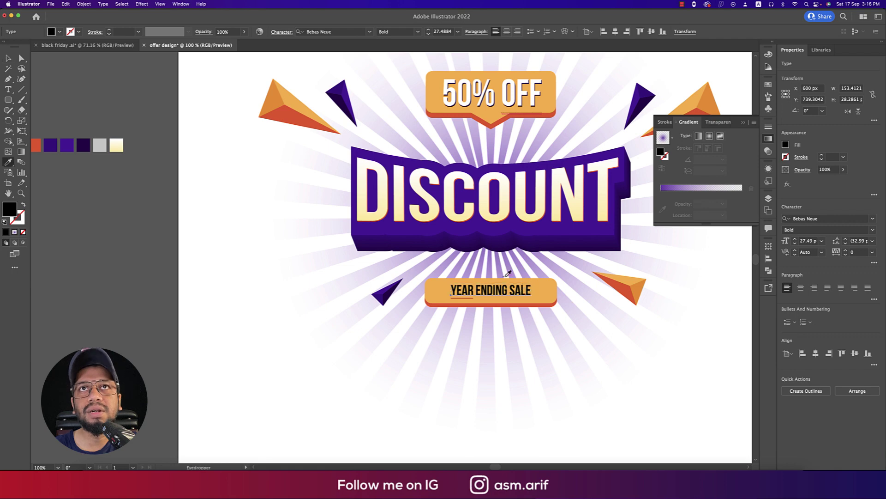
pyautogui.click(459, 198)
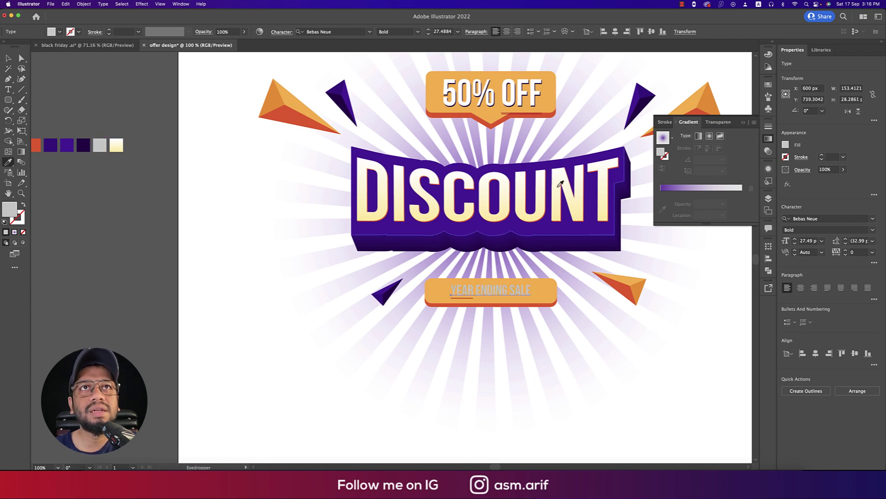
pyautogui.click(459, 198)
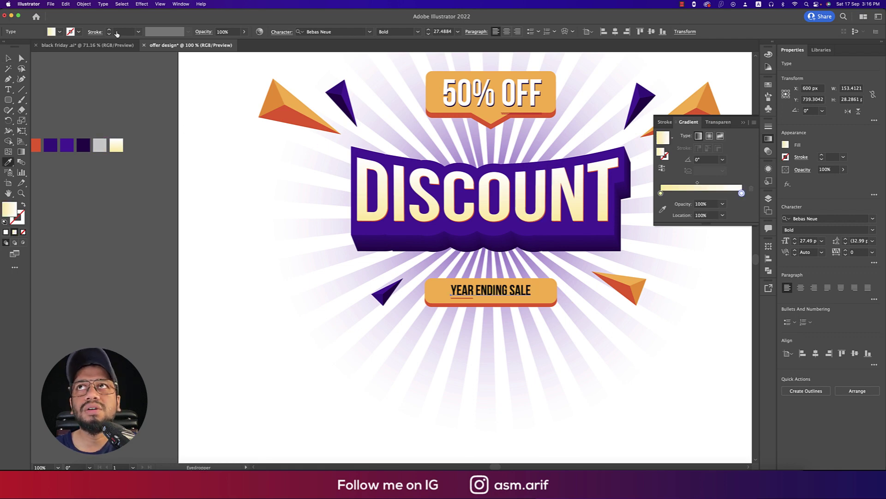
pyautogui.click(59, 32)
pyautogui.click(56, 76)
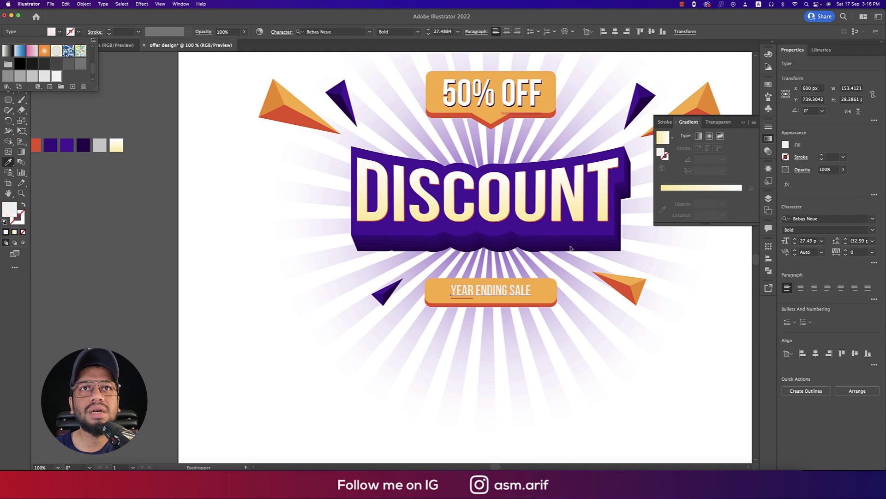
# - Shift the near-white "YEAR ENDING SALE" copy 1 px up and 1 px left
pyautogui.click(607, 259)
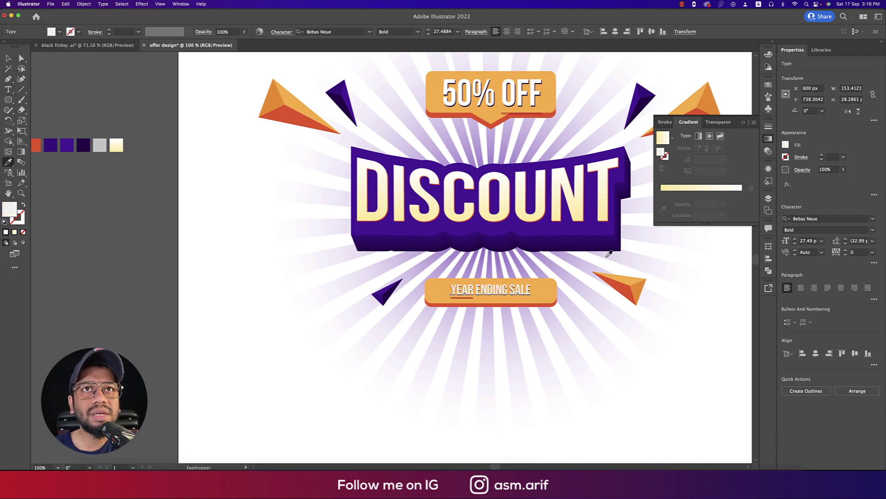
pyautogui.press('Left')
pyautogui.press('v')
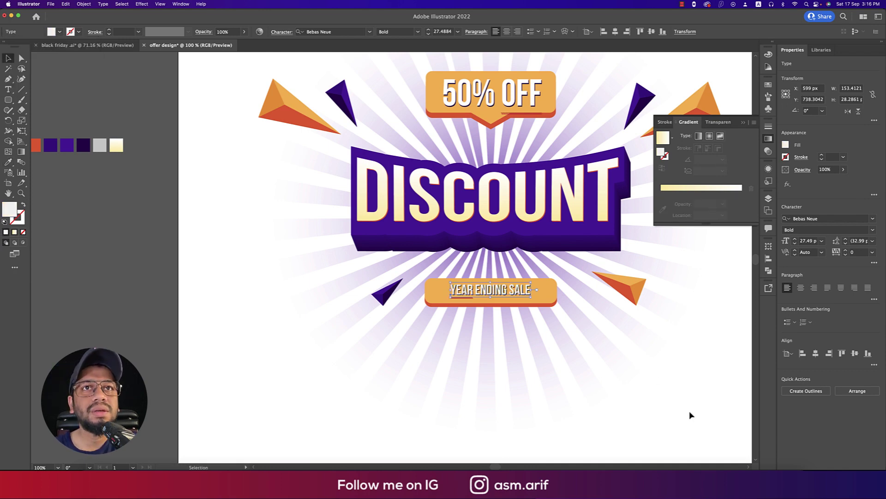
pyautogui.click(691, 415)
# - Select the shards, badge, DISCOUNT lettering and sale button together, leaving out the locked sunburst rays
pyautogui.scroll(-2, 685, 409)
pyautogui.moveTo(711, 407); pyautogui.dragTo(562, 381)
pyautogui.moveTo(330, 154); pyautogui.dragTo(572, 420)
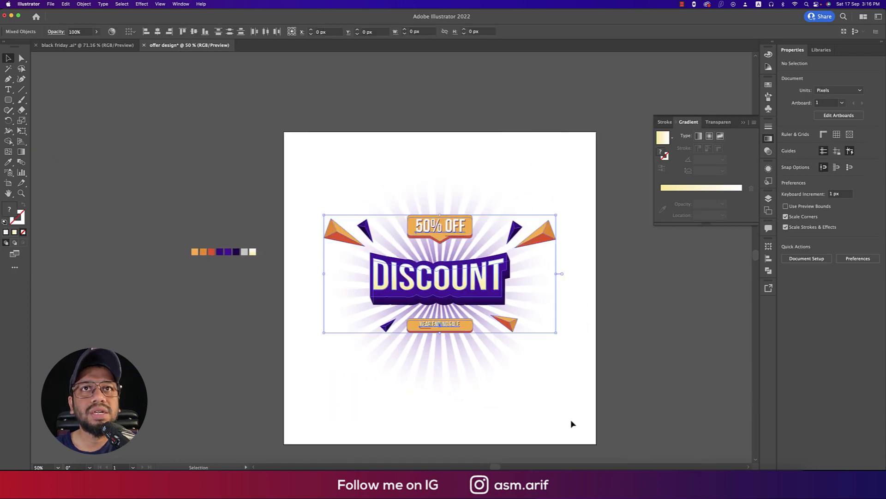